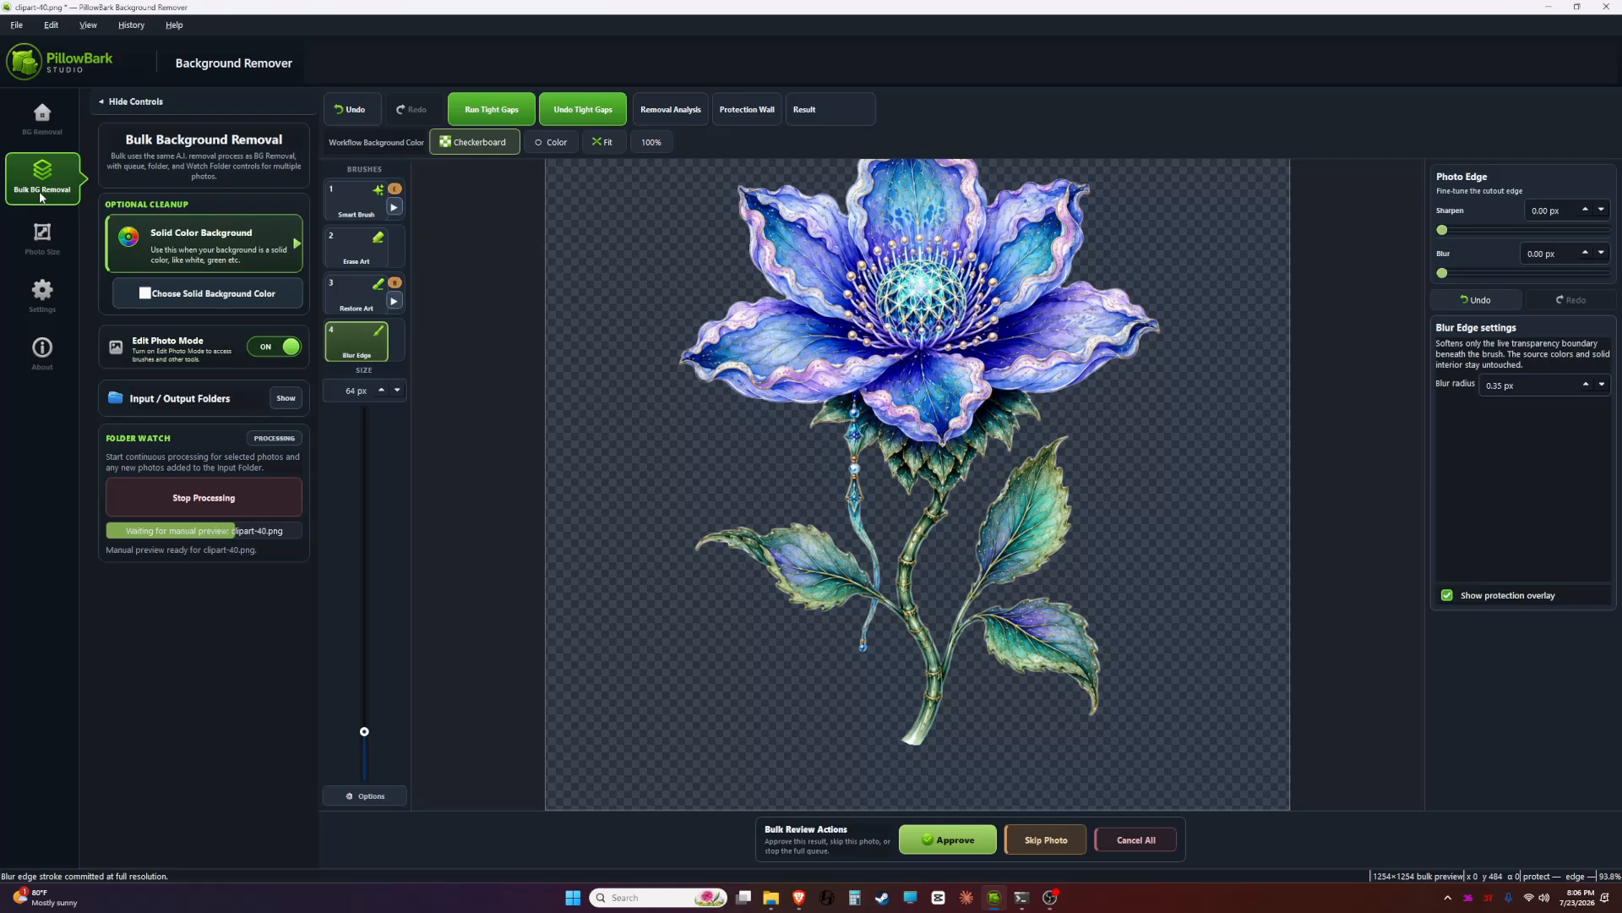
- Check the clipart-40.png cutout and approve it so the bulk queue moves on to the next photo
scroll(469, 394, "up", 2)
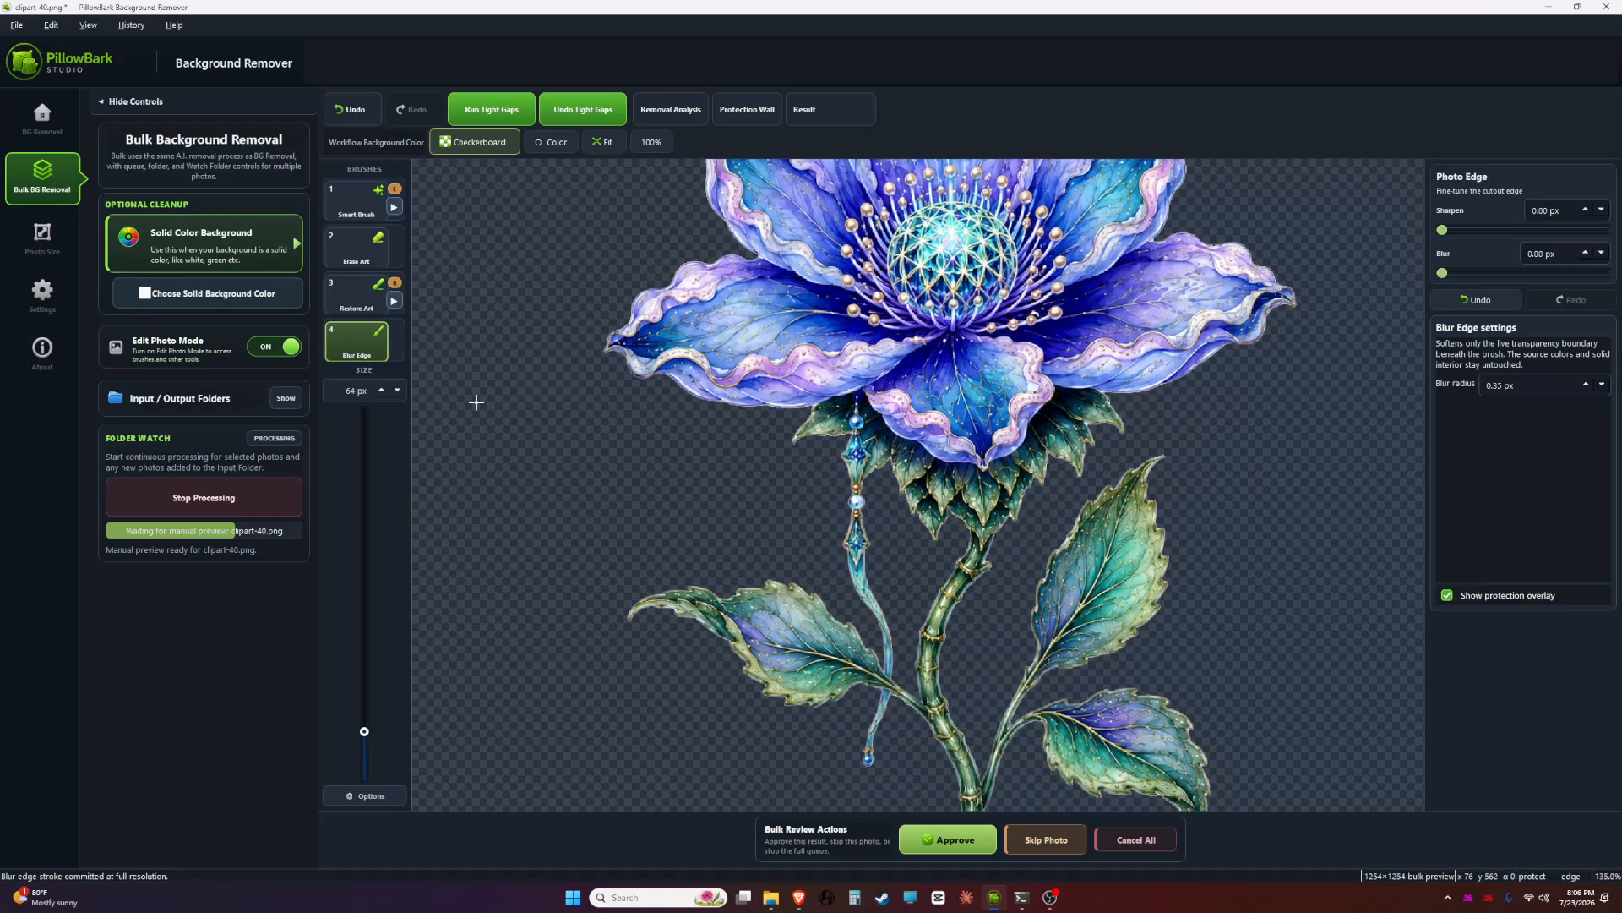
scroll(475, 405, "down", 4)
scroll(592, 393, "up", 2)
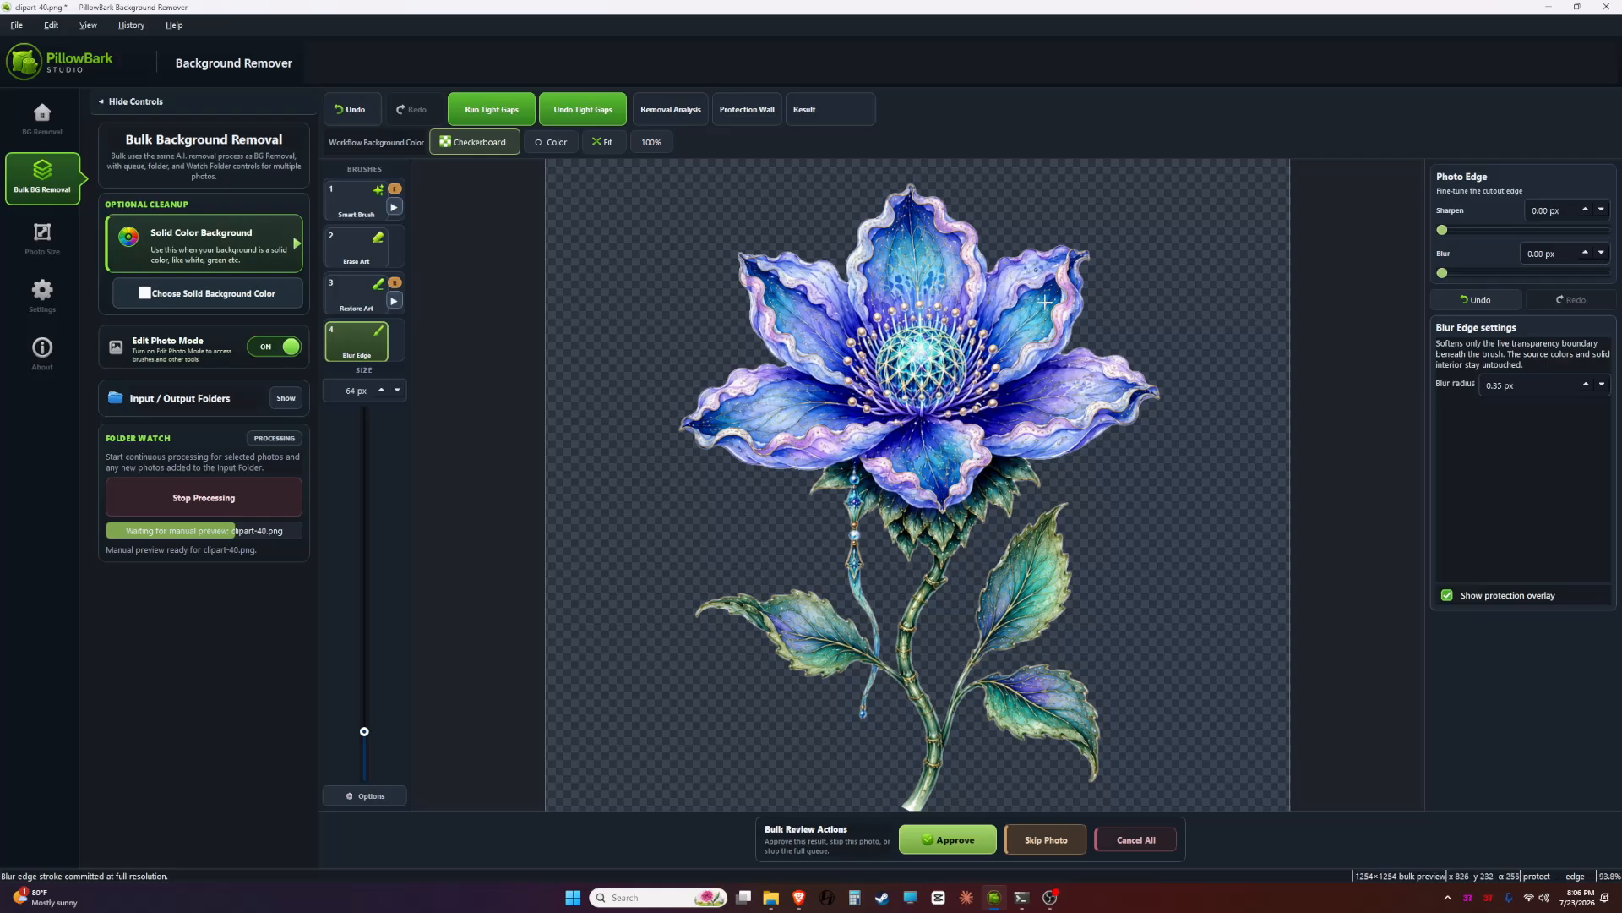
scroll(1046, 302, "down", 1)
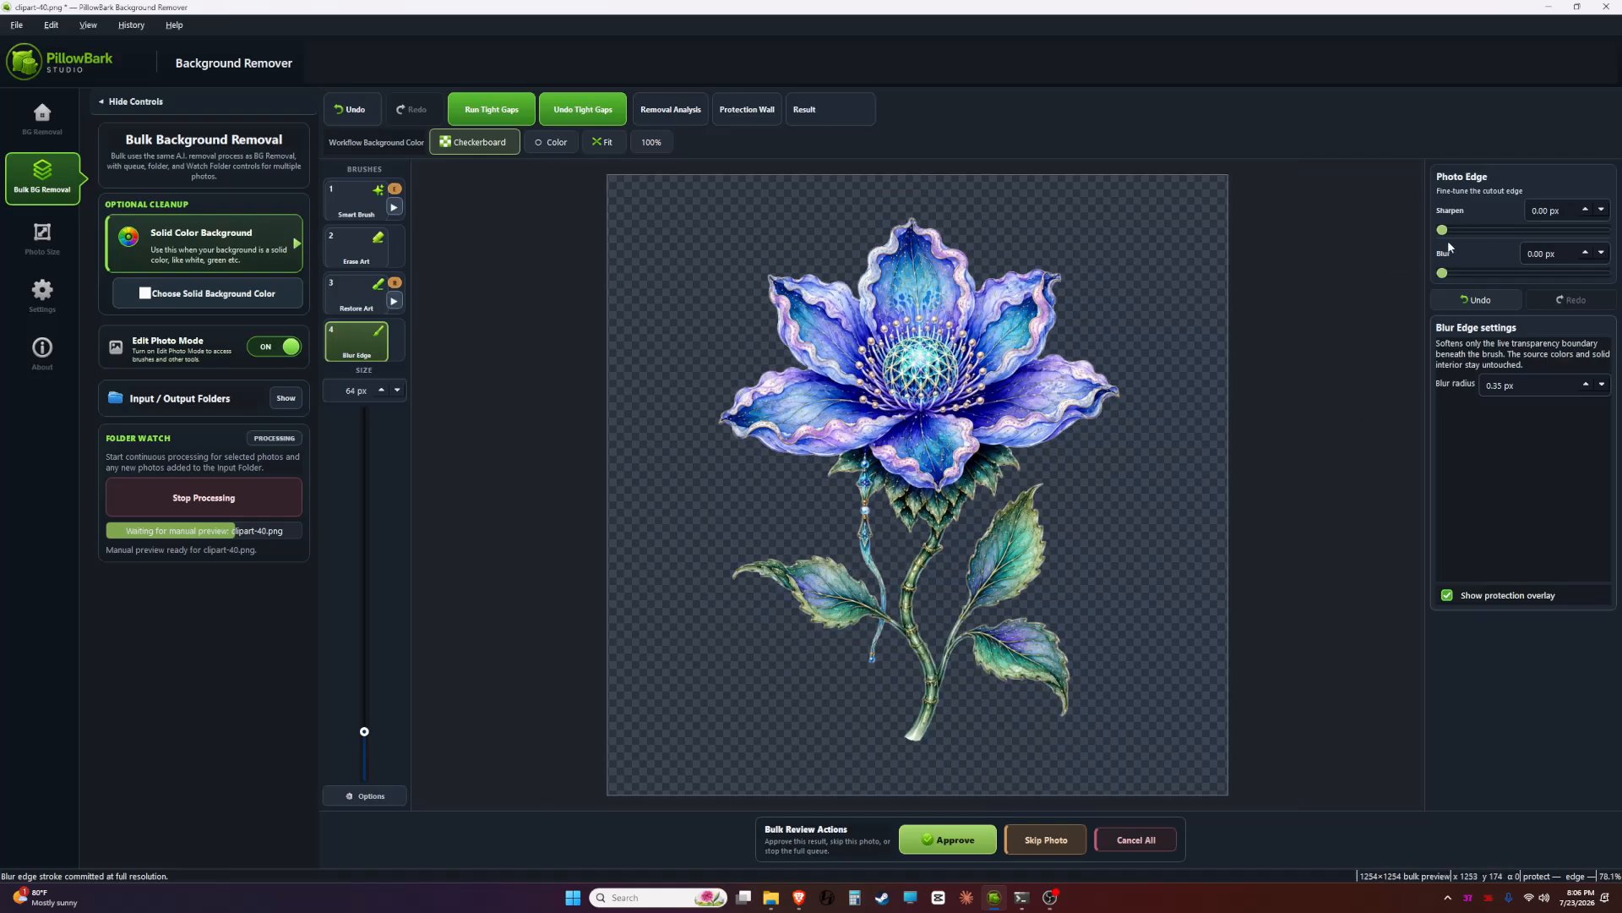
scroll(1188, 554, "up", 2)
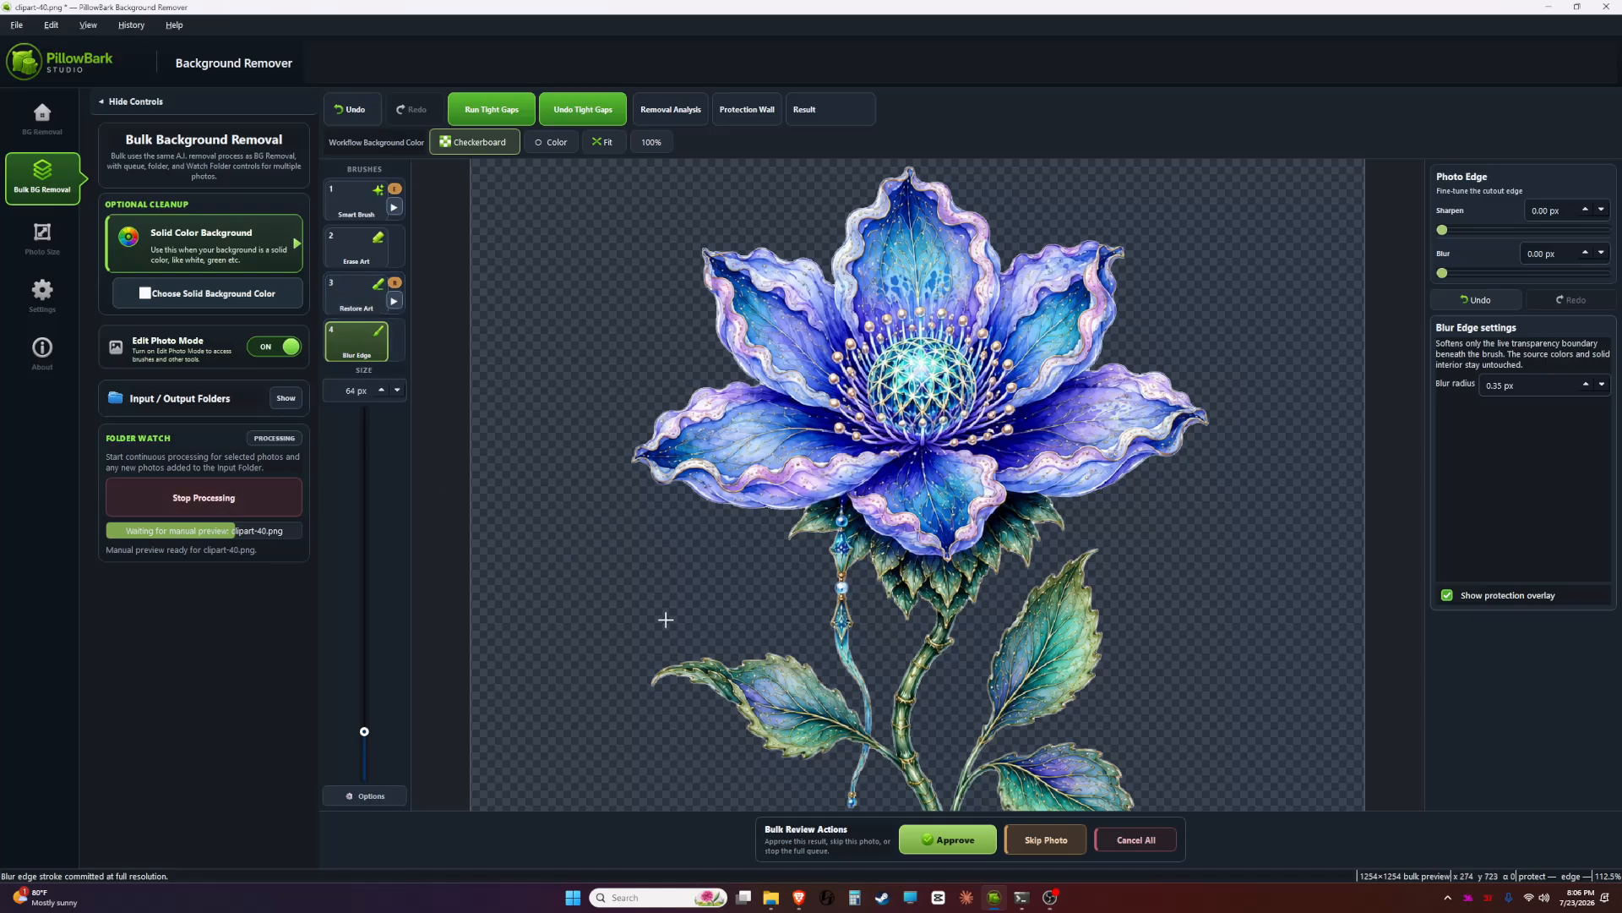
left_click(951, 847)
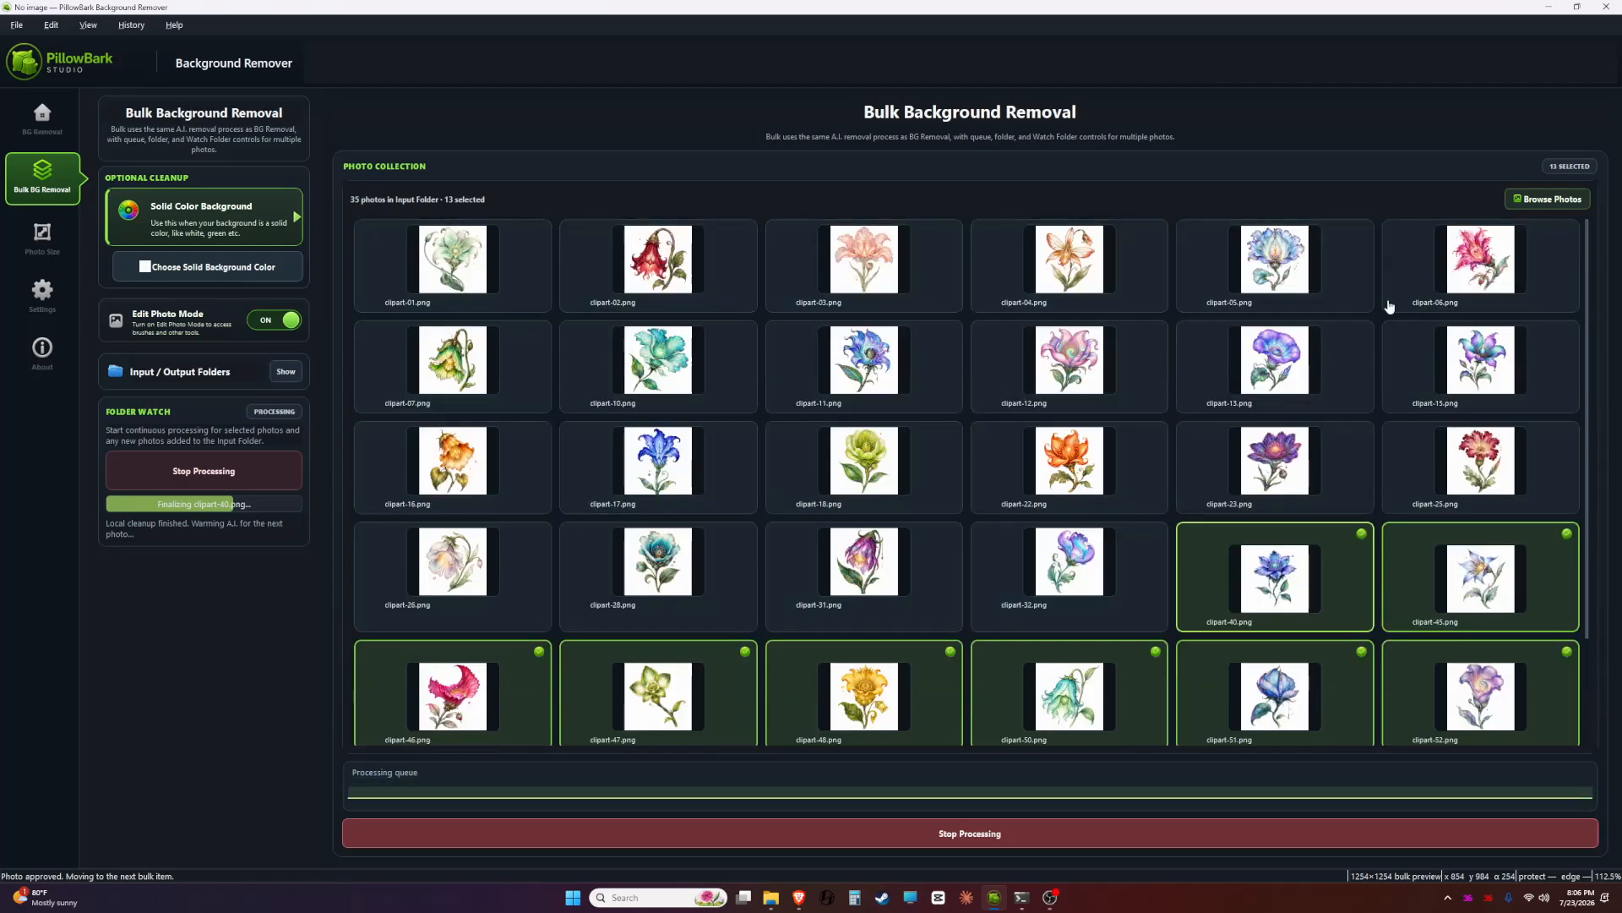
scroll(948, 608, "down", 3)
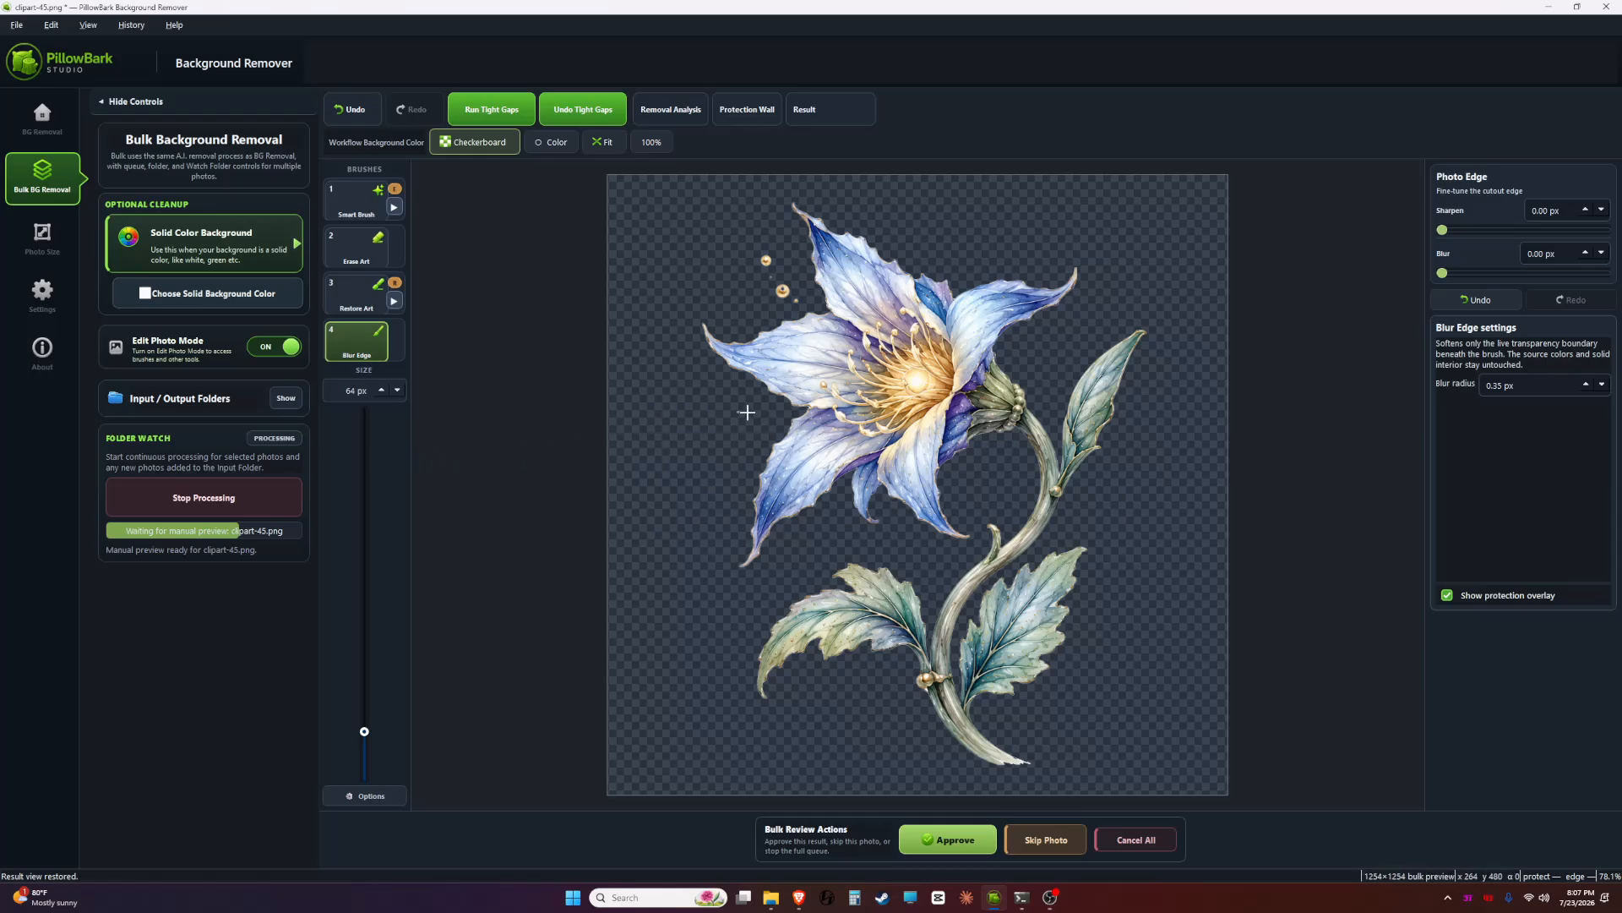
- Erase the gold beads floating beside the upper petals of clipart-45.png with the Erase Art brush
scroll(781, 270, "up", 5)
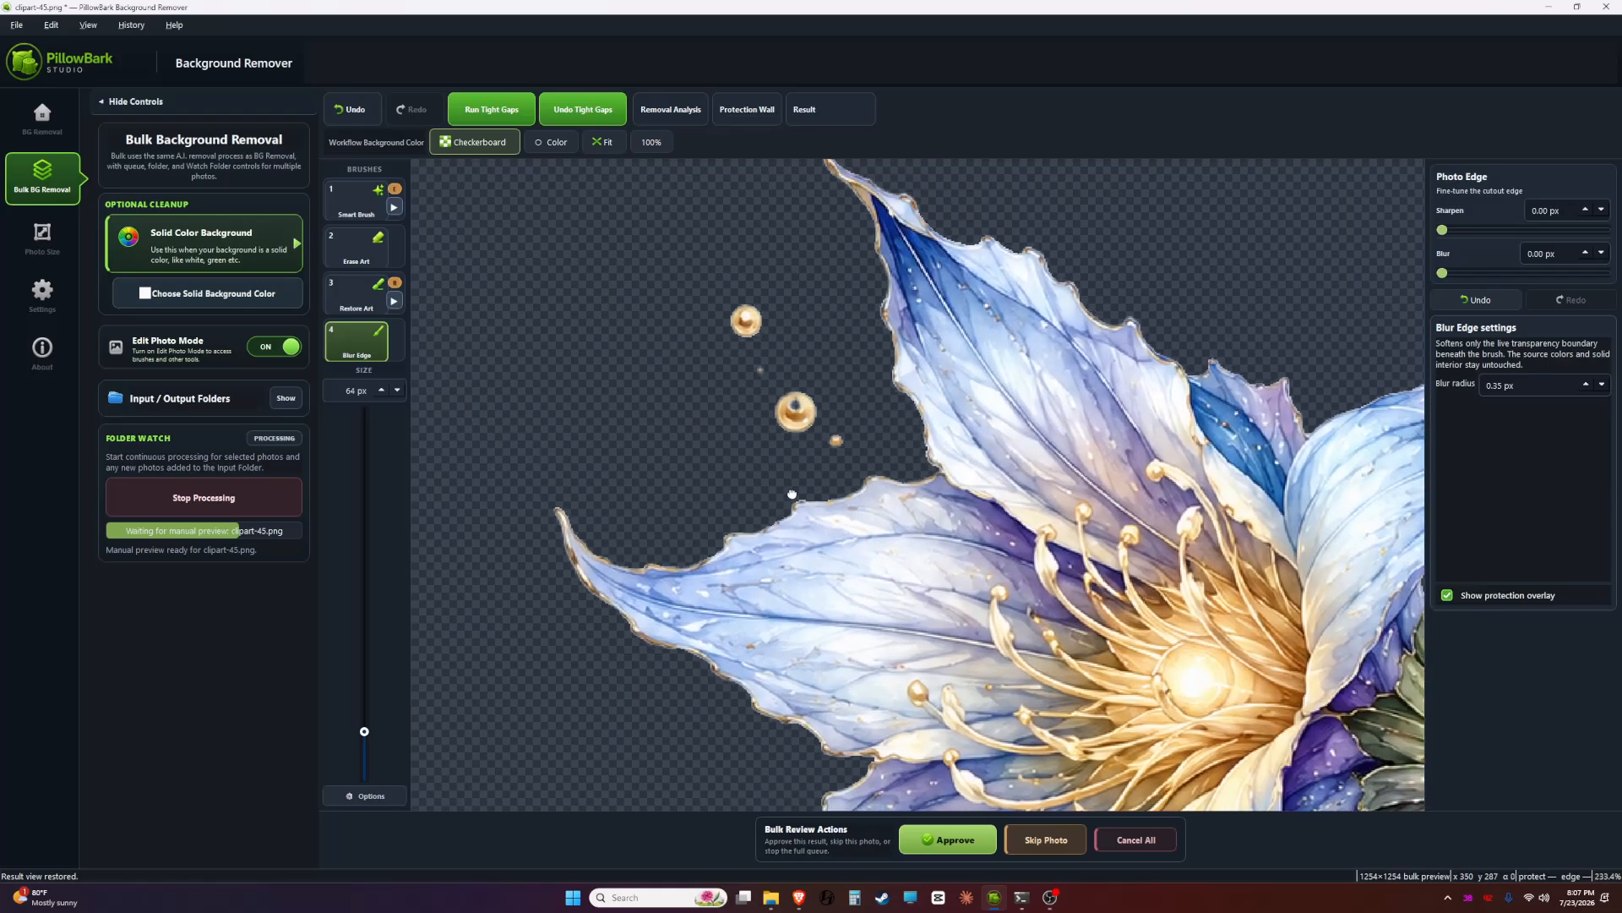
scroll(795, 411, "up", 3)
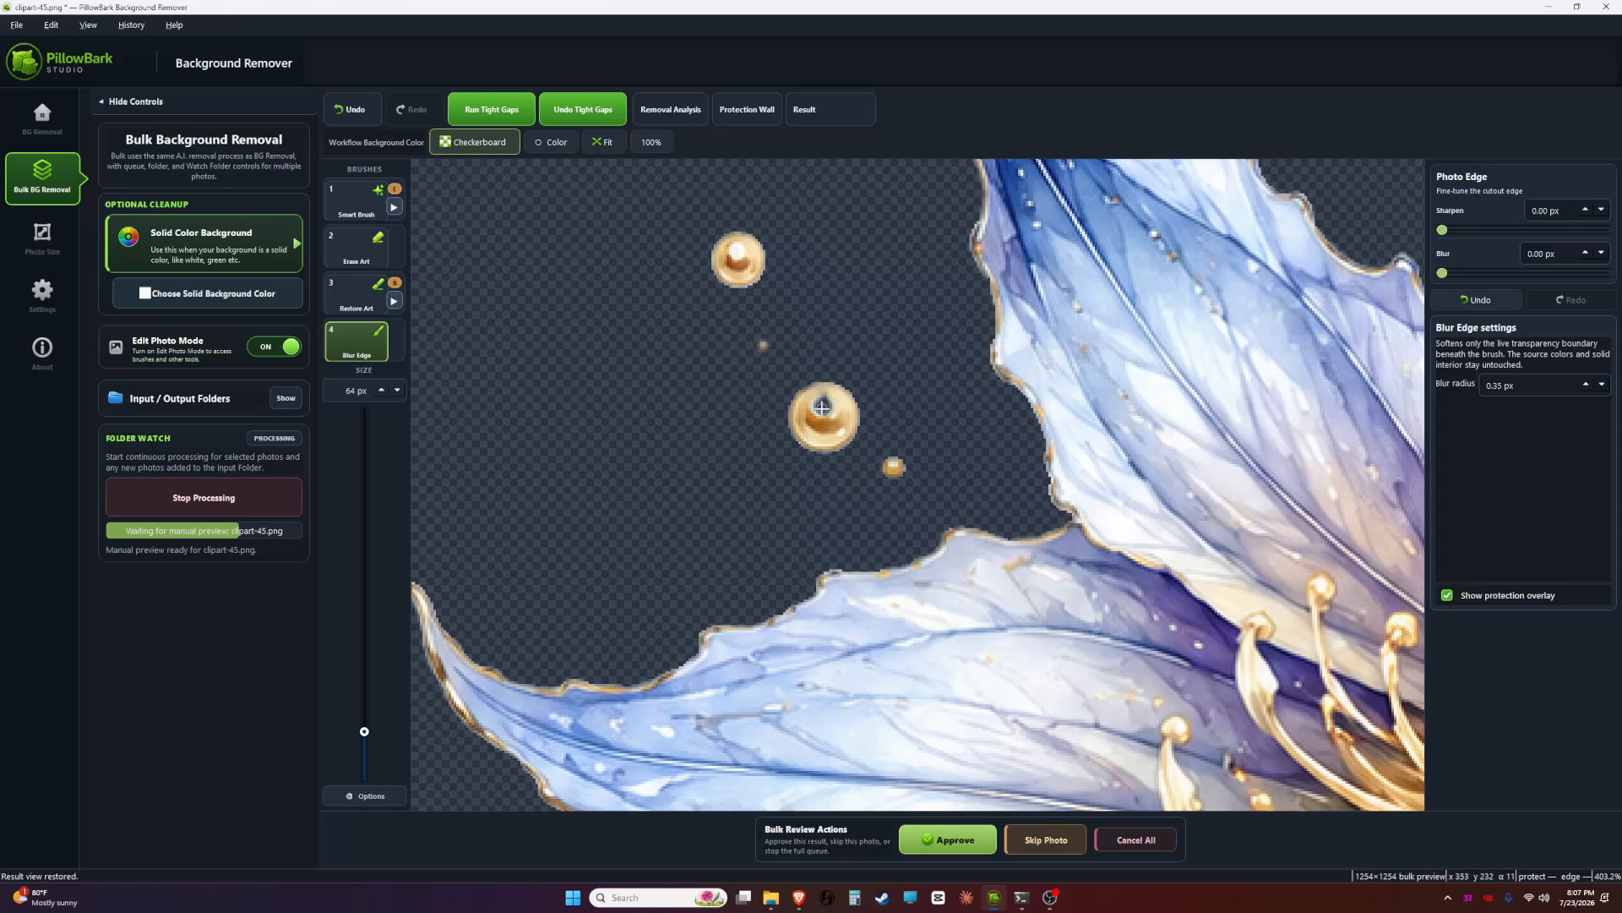
key("2")
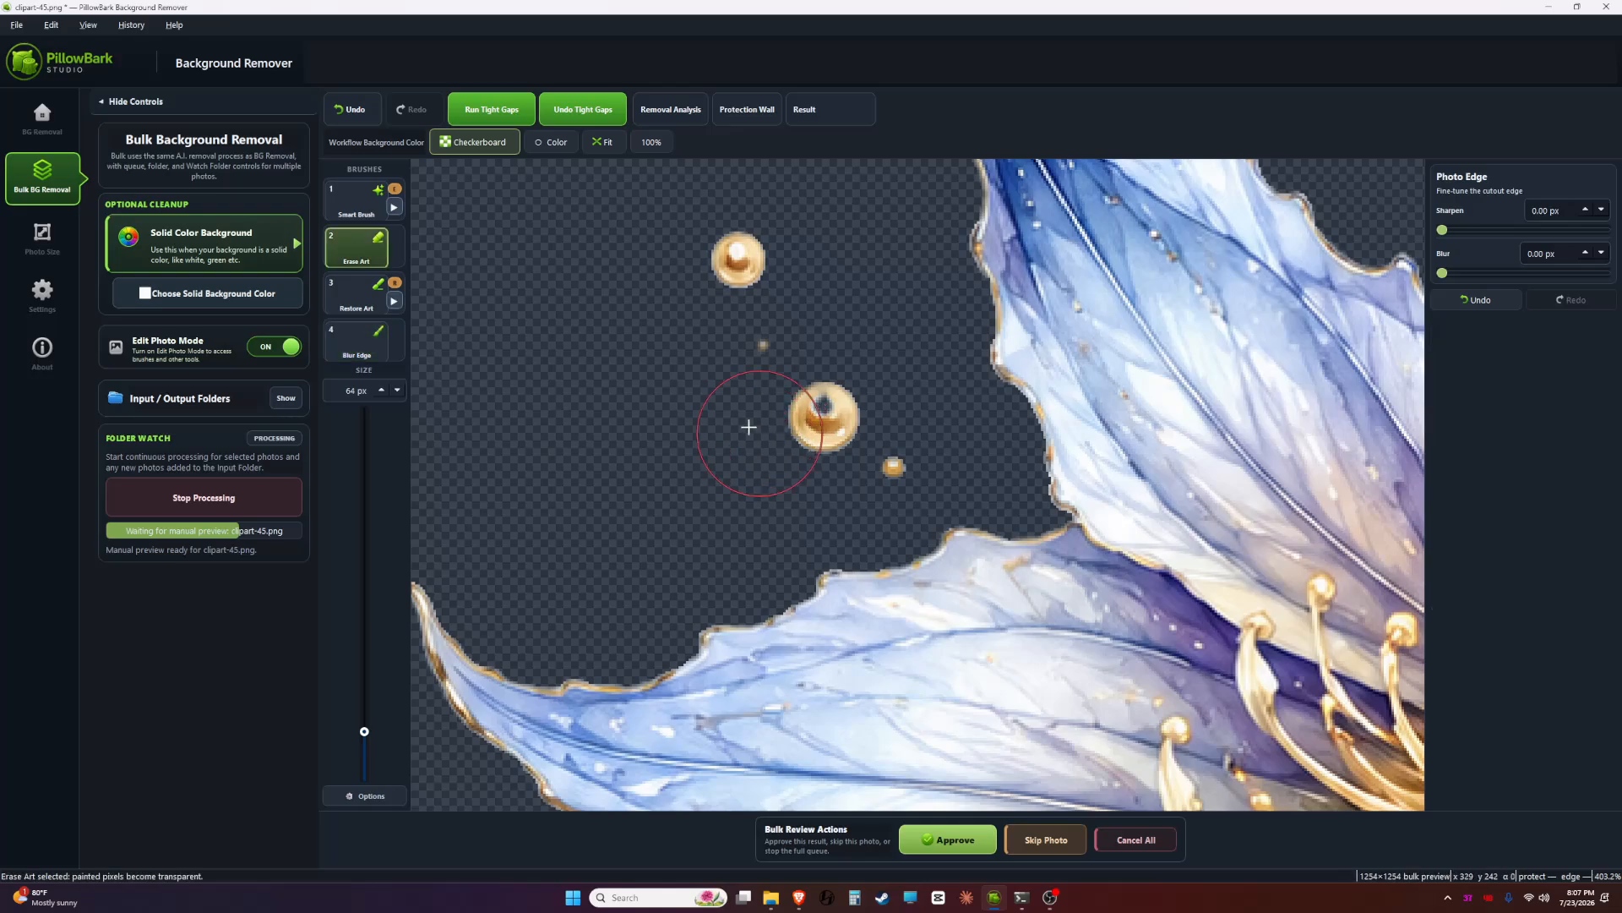
mouse_move(862, 416)
left_mouse_down()
mouse_move(748, 273)
mouse_move(724, 351)
left_mouse_up()
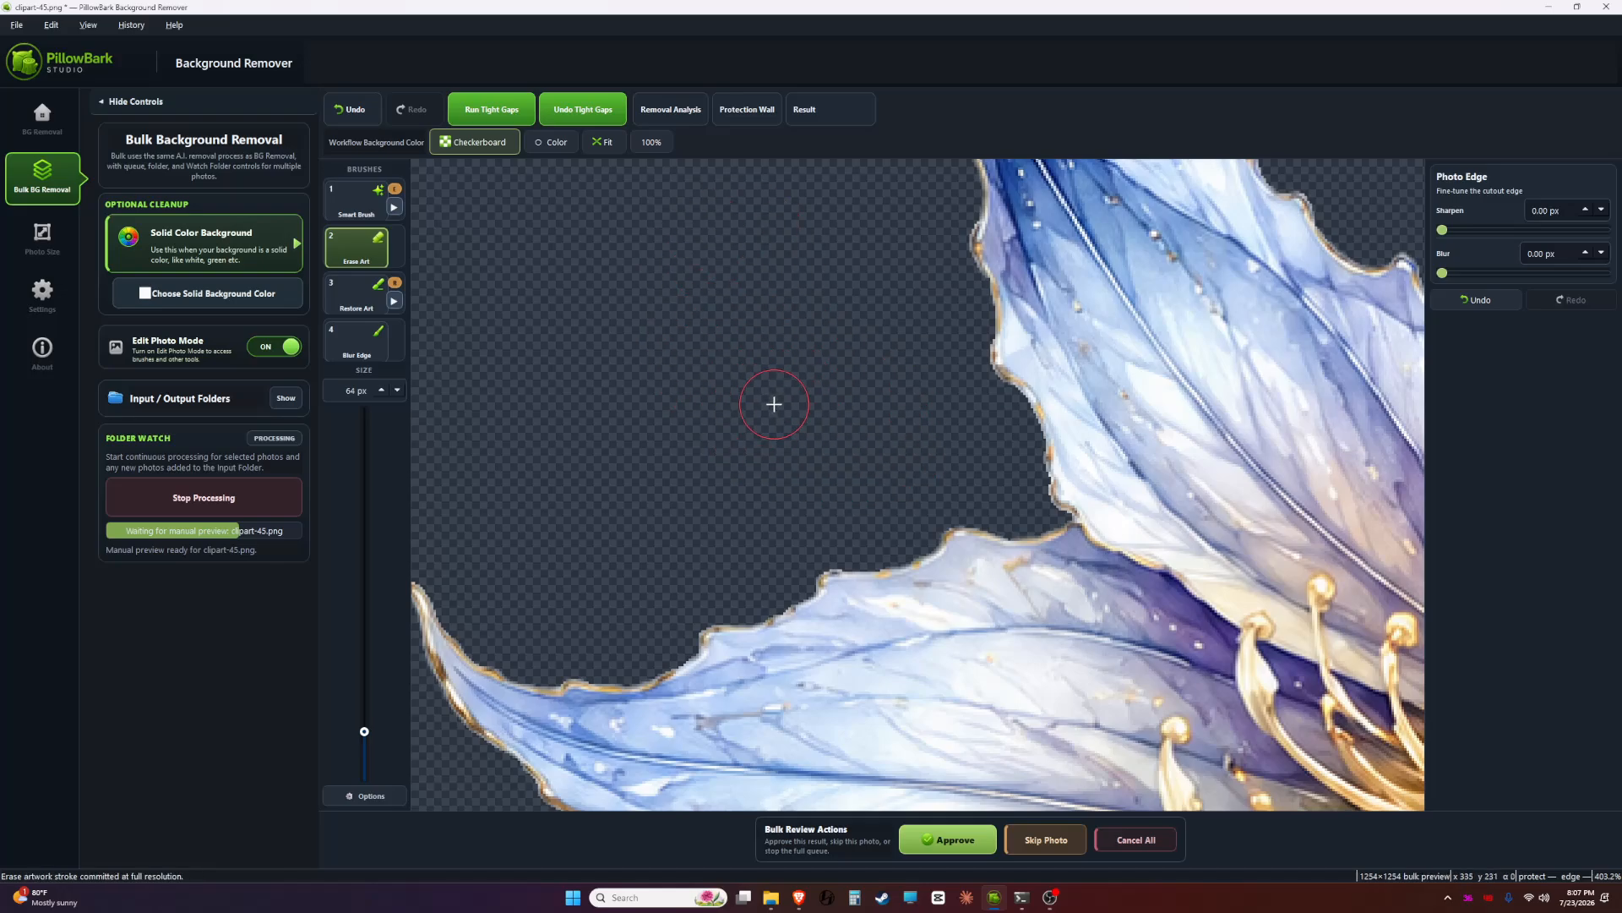
- Switch to the Restore Art brush and examine the overlay of removed source artwork around the erased beads
key("3")
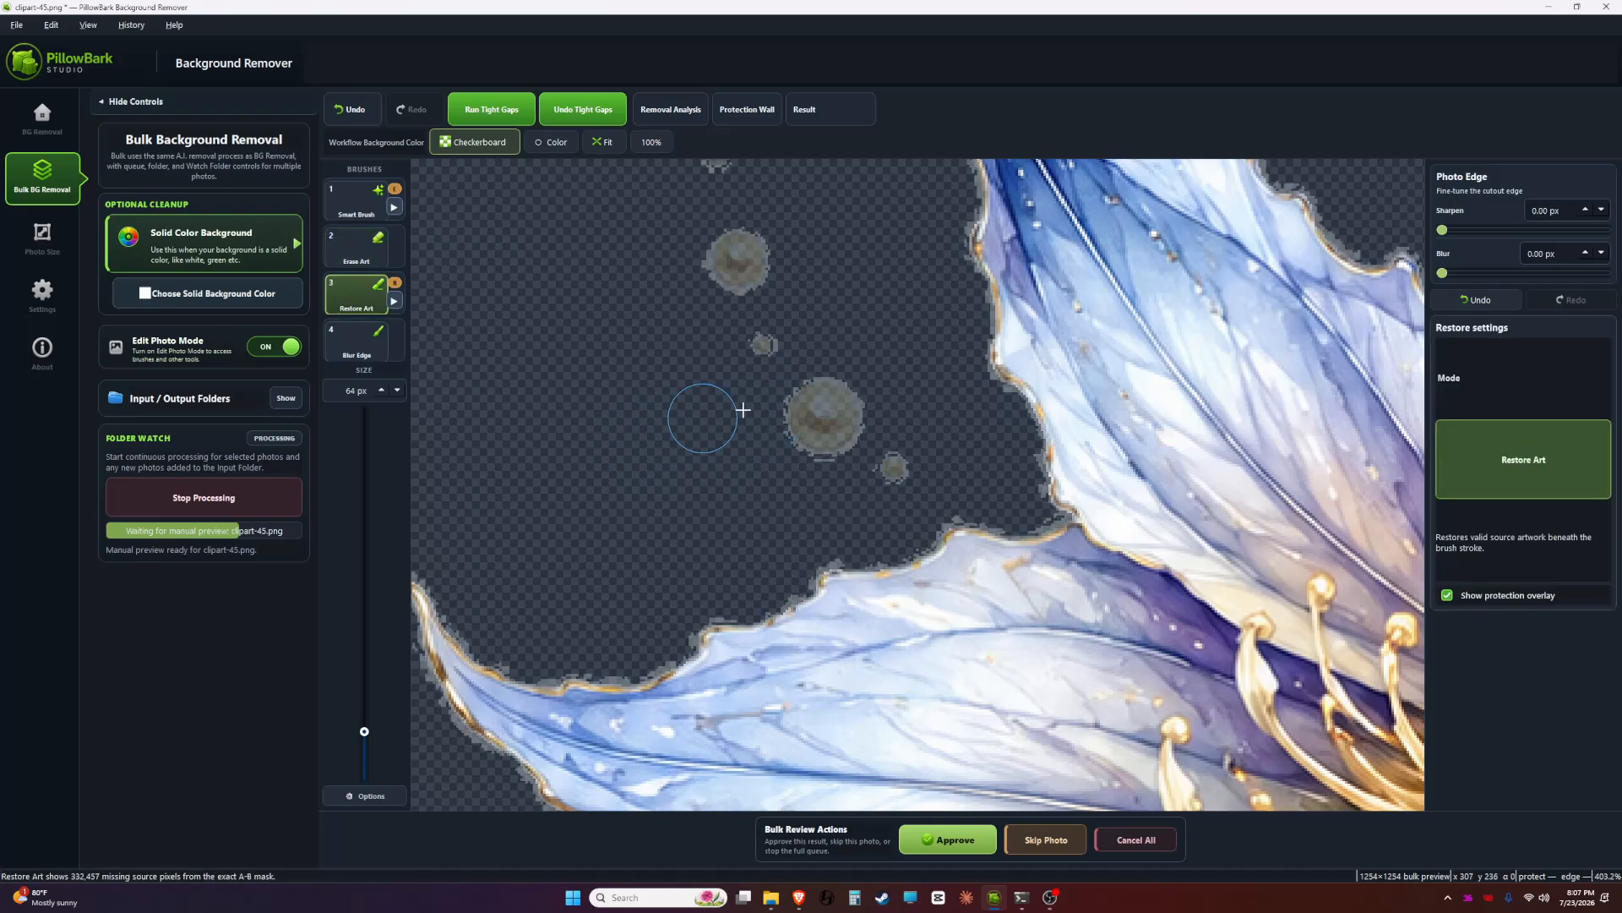
scroll(720, 489, "up", 4)
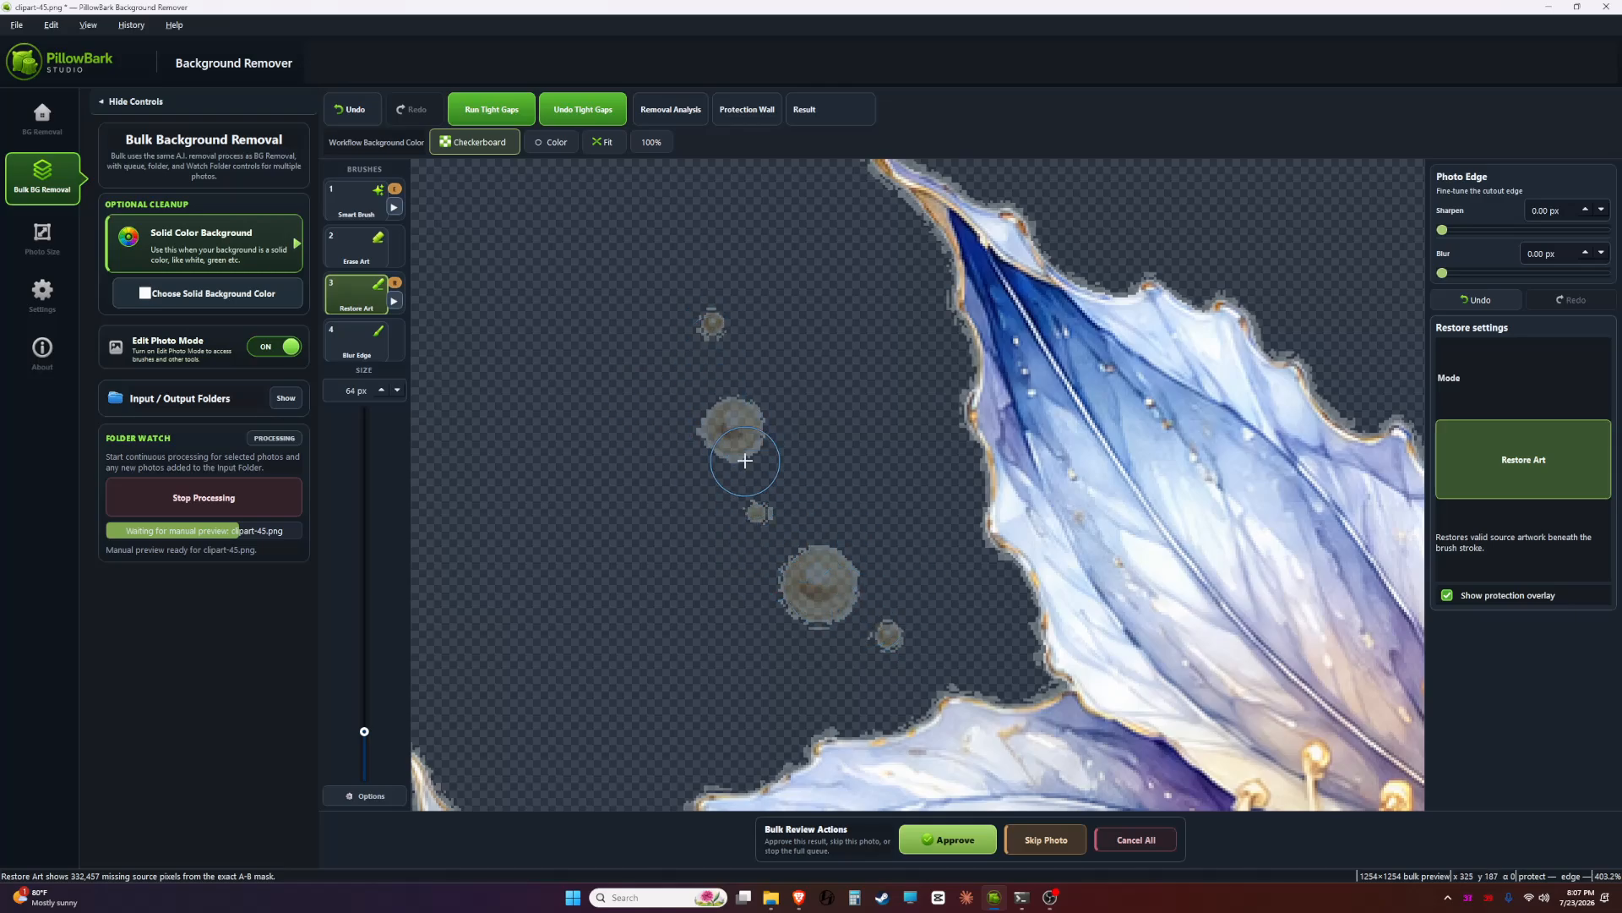
scroll(827, 576, "down", 2)
scroll(827, 575, "down", 4)
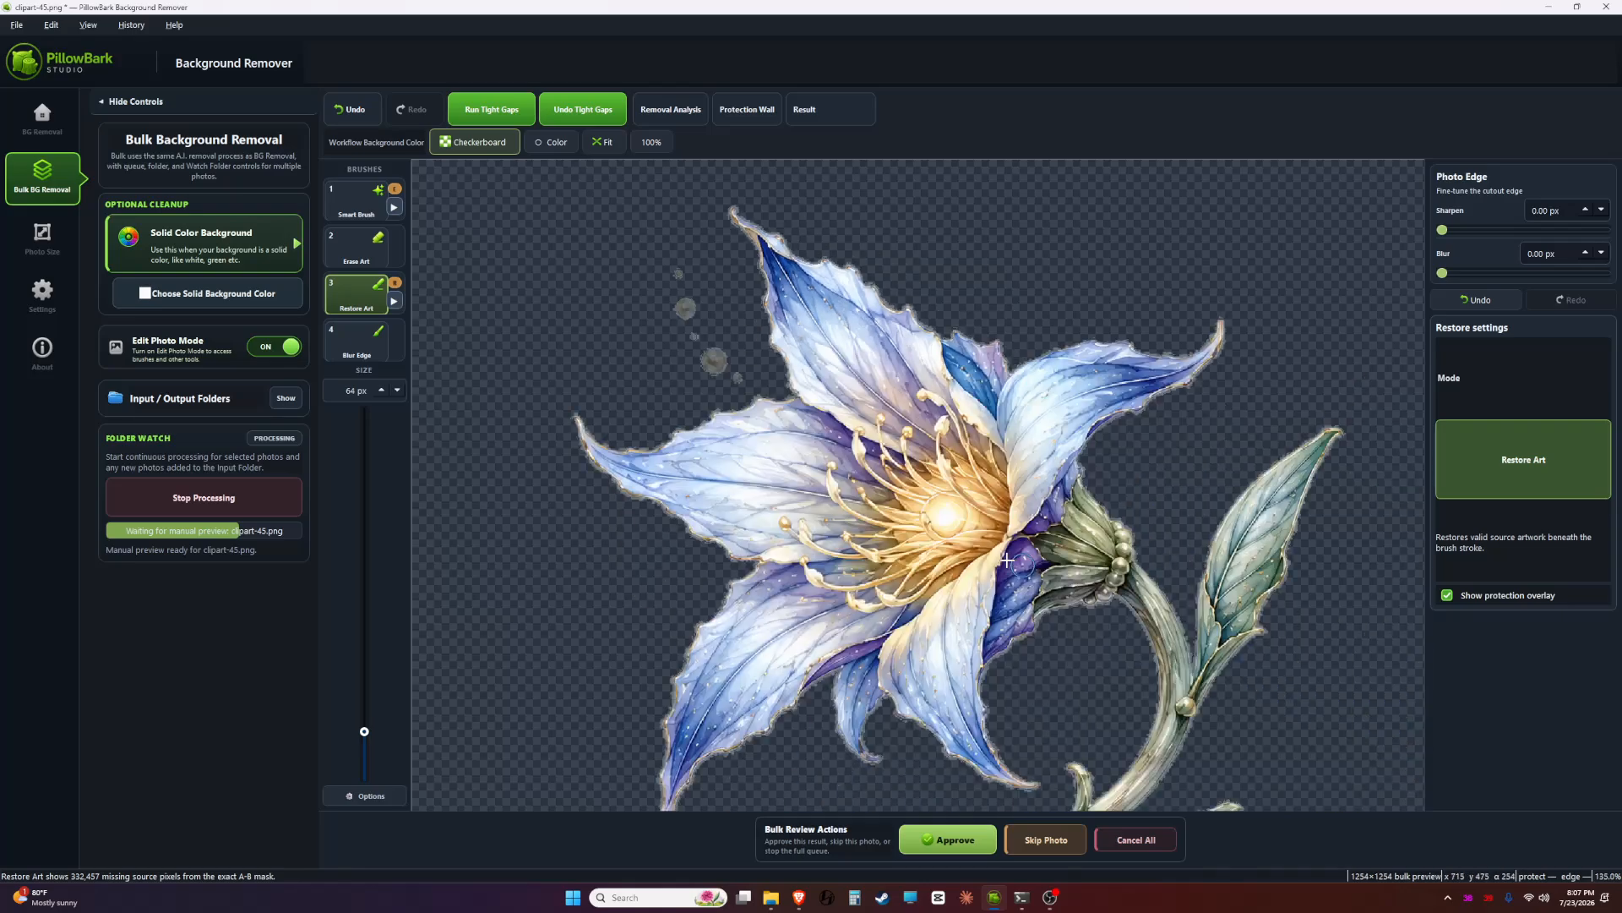
scroll(658, 372, "up", 4)
scroll(767, 482, "up", 4)
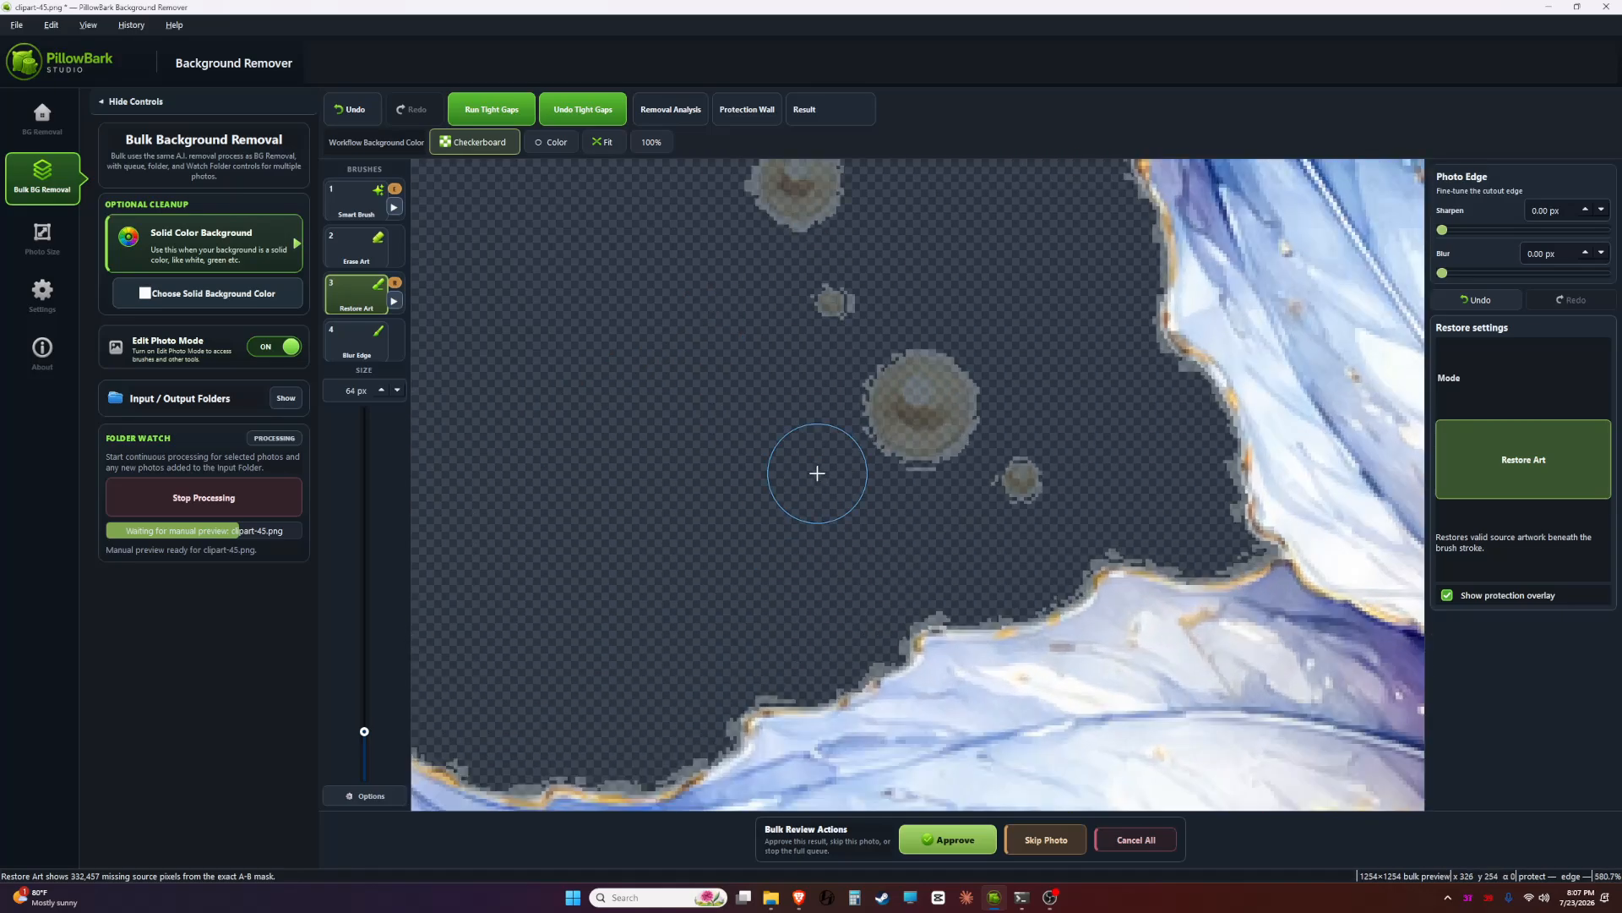
- Set the Smart Brush to Smart Recover and bring back the five erased gold beads beside the upper petals
key("1")
key("1")
key("Down")
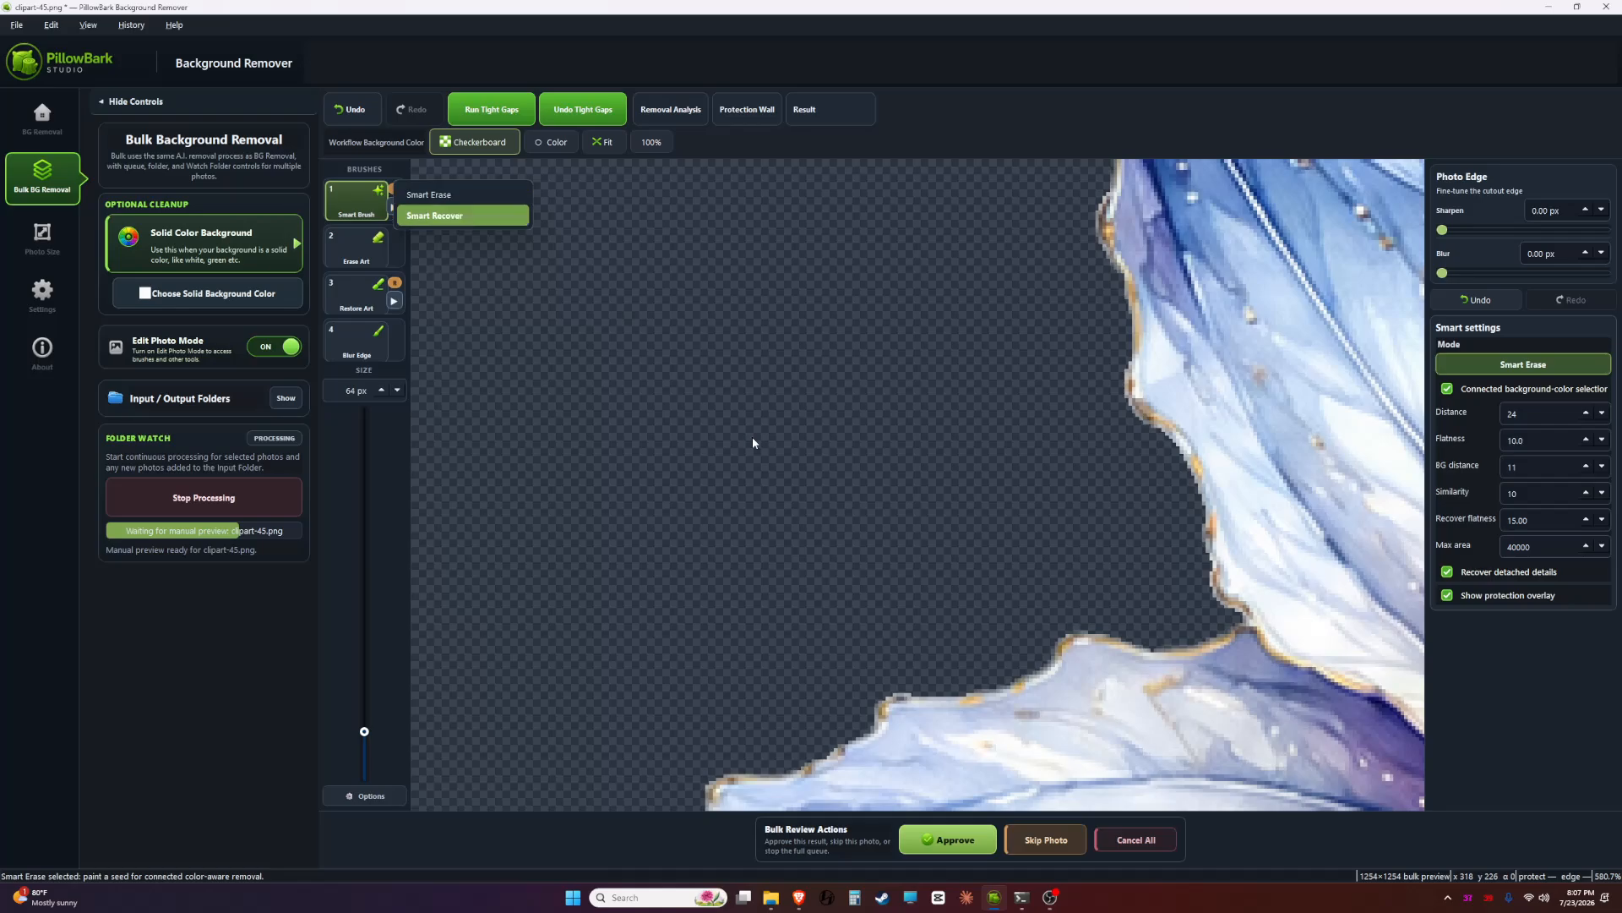
key("Return")
left_click(879, 492)
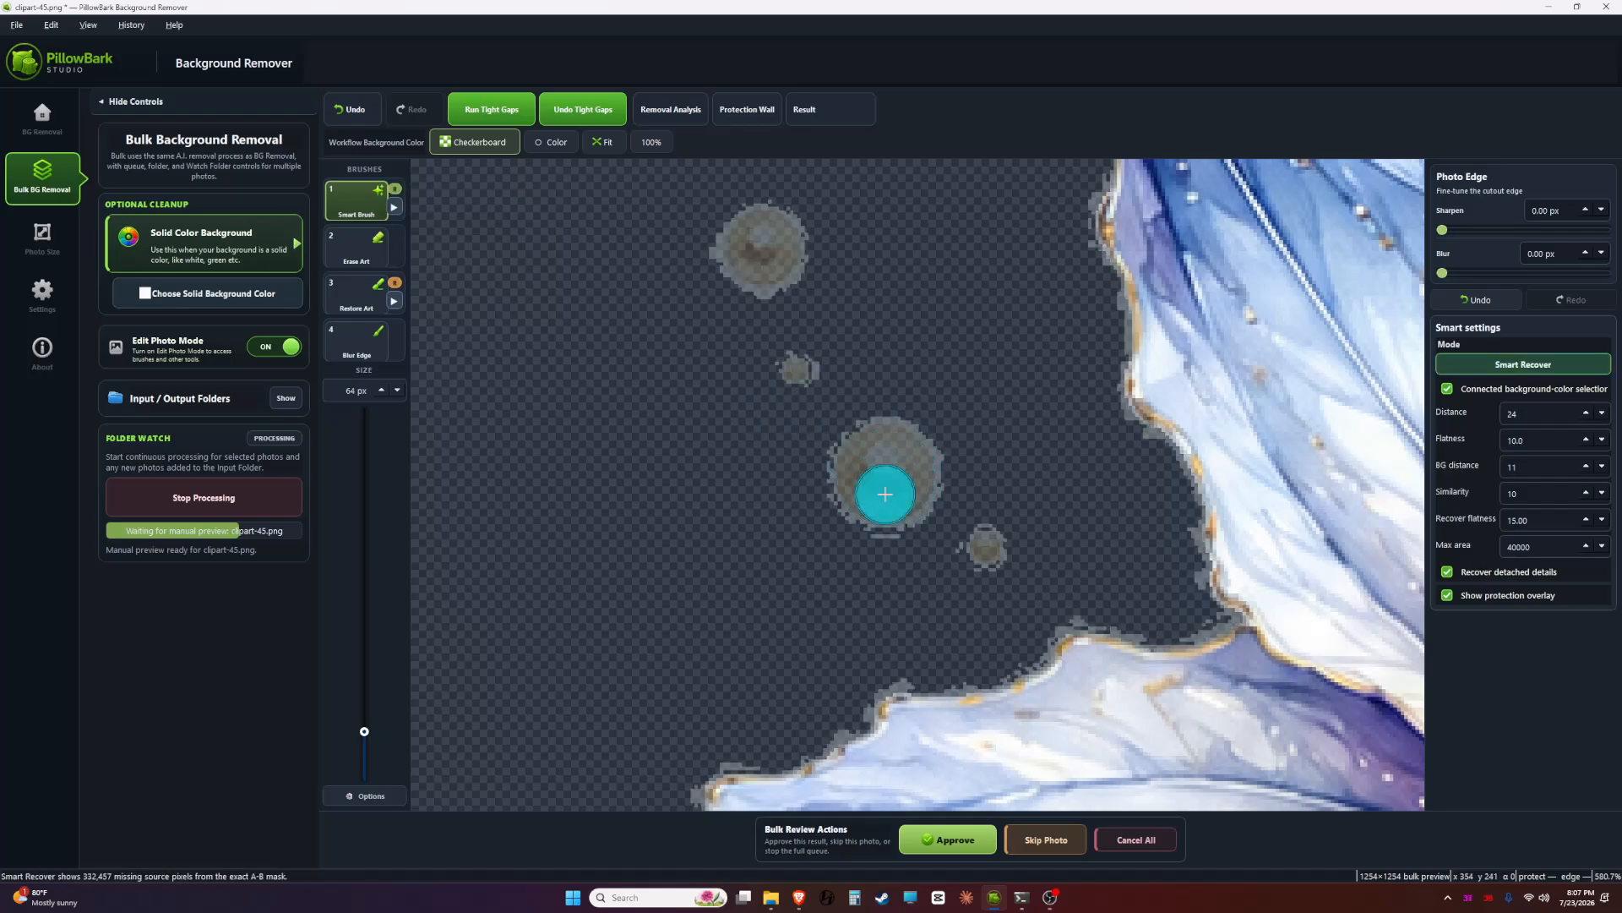
left_click(759, 281)
left_click(795, 369)
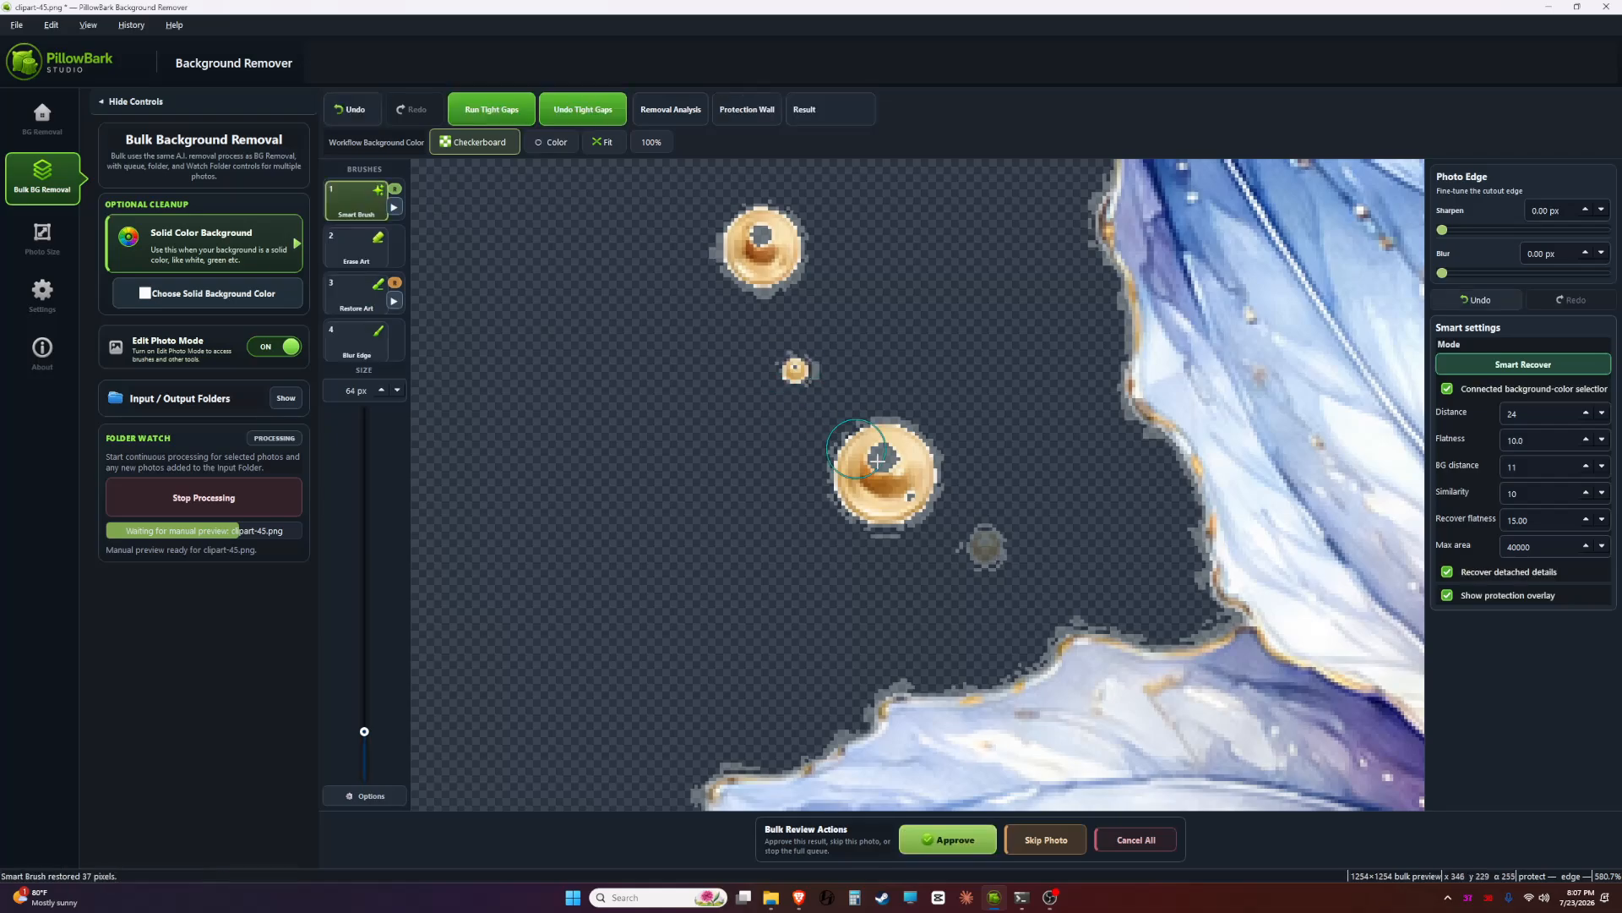
left_click(987, 551)
scroll(987, 562, "up", 3)
left_click(744, 283)
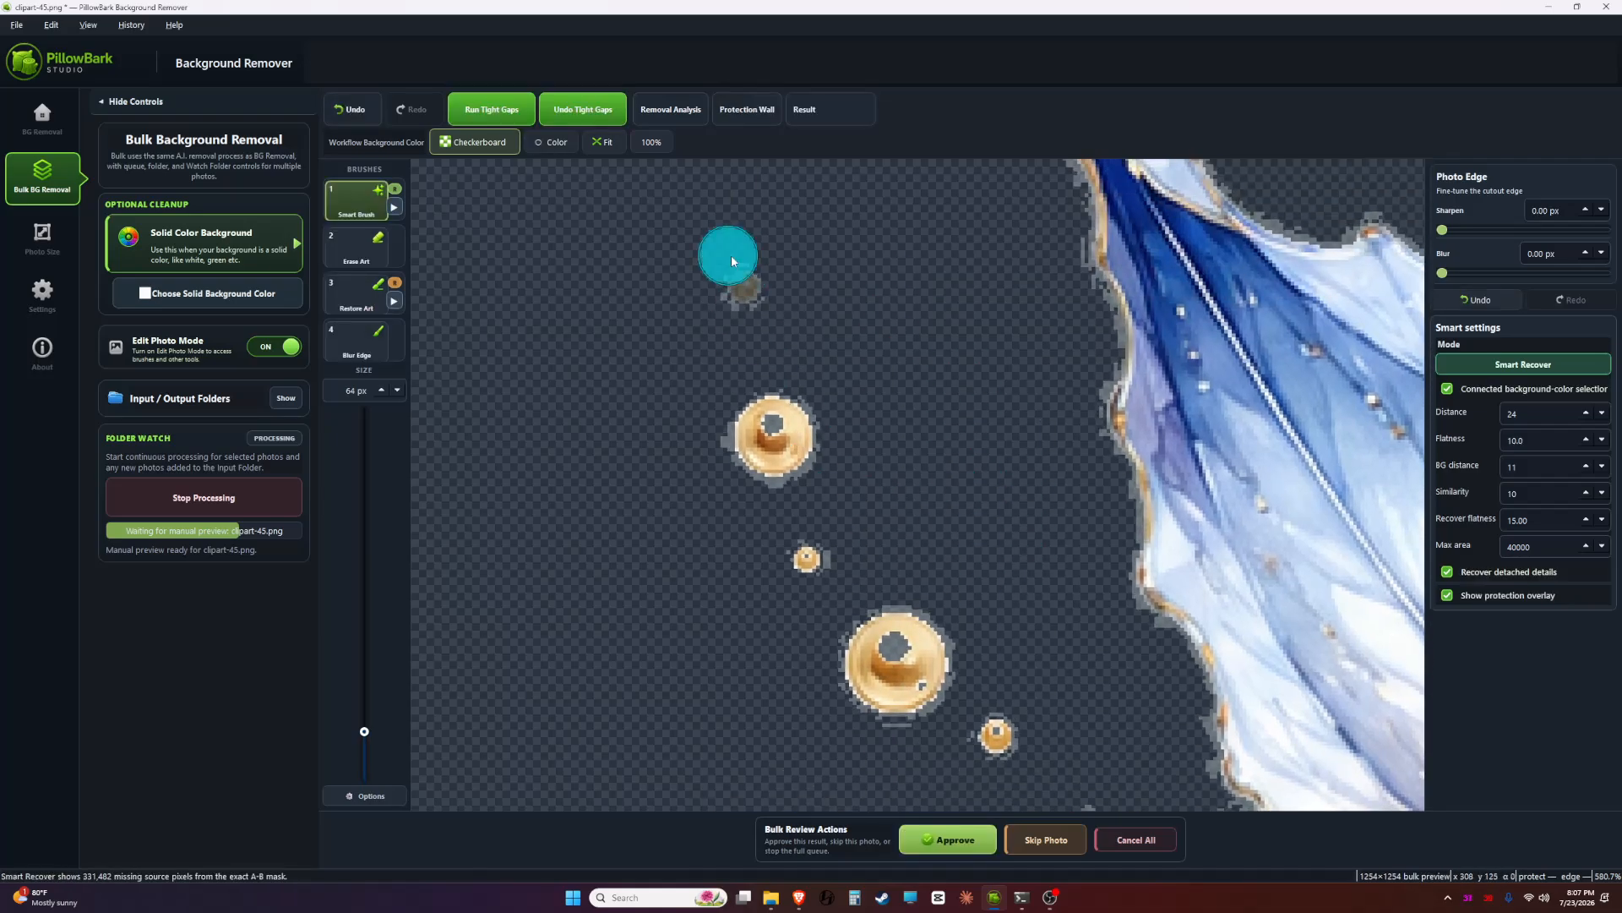
scroll(891, 474, "down", 3)
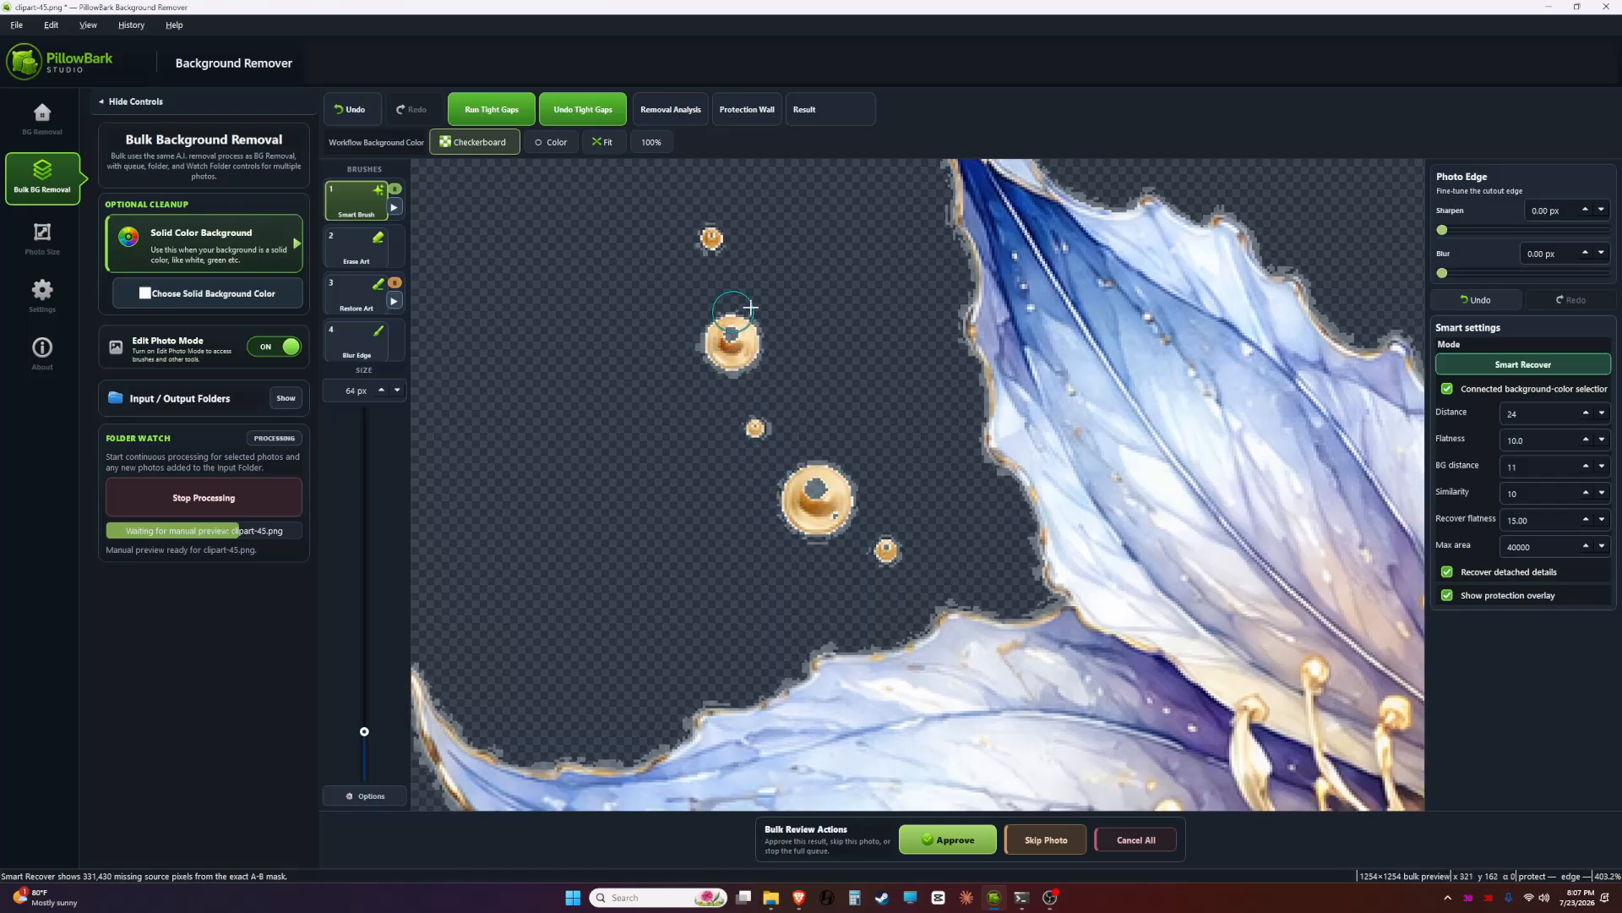
- Fill in the missing highlights inside the recovered gold beads with the Restore Art brush
scroll(871, 559, "up", 8)
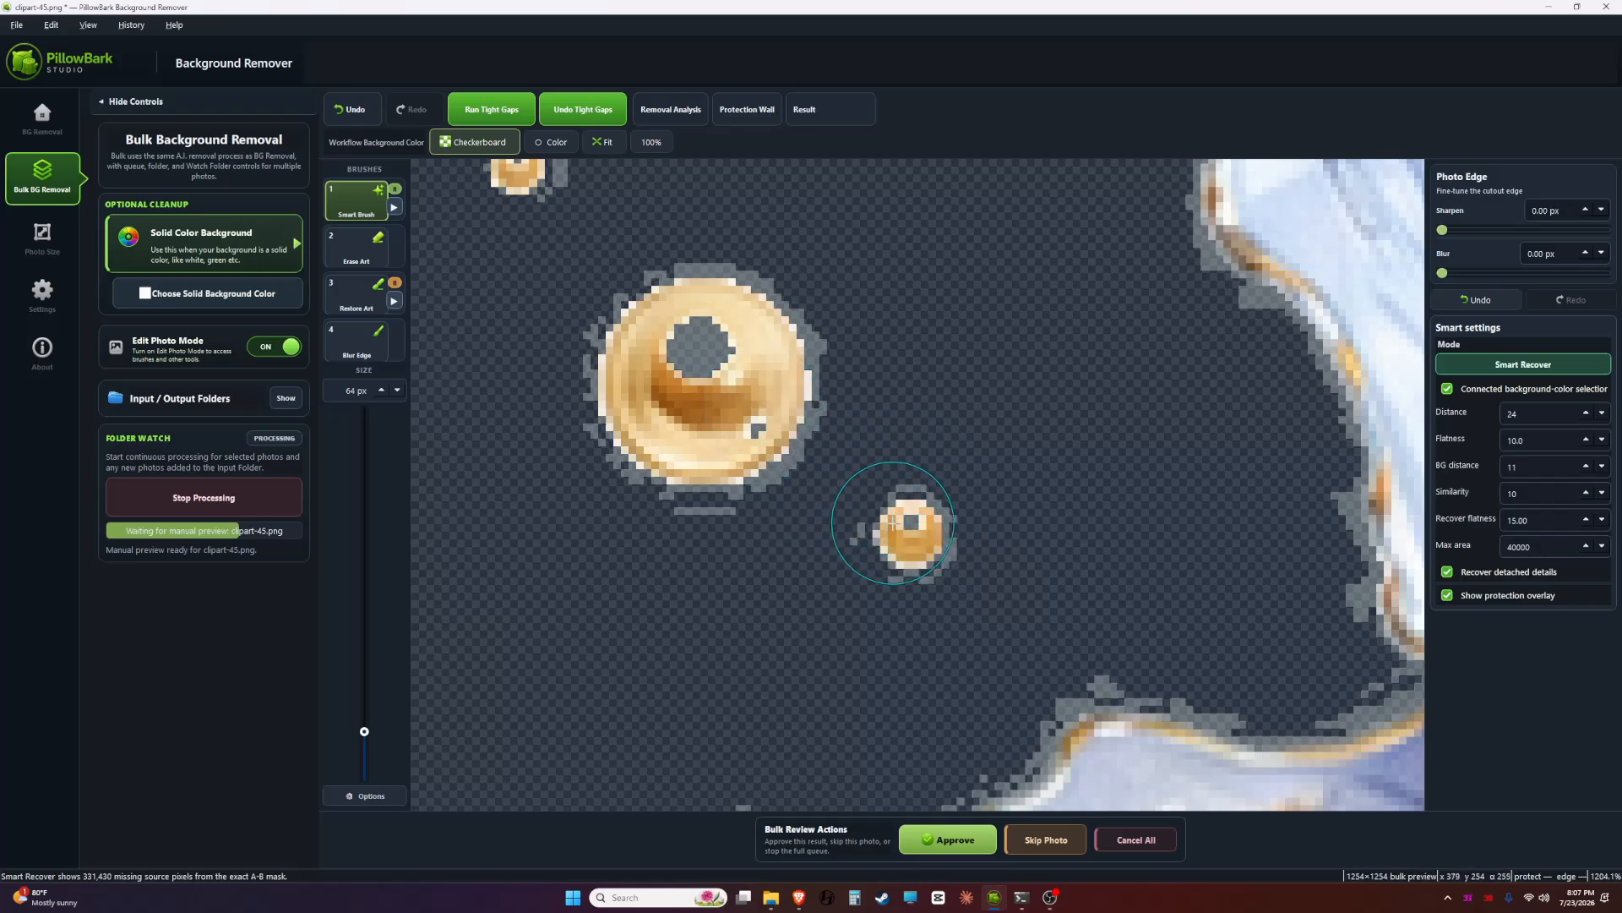
key("3")
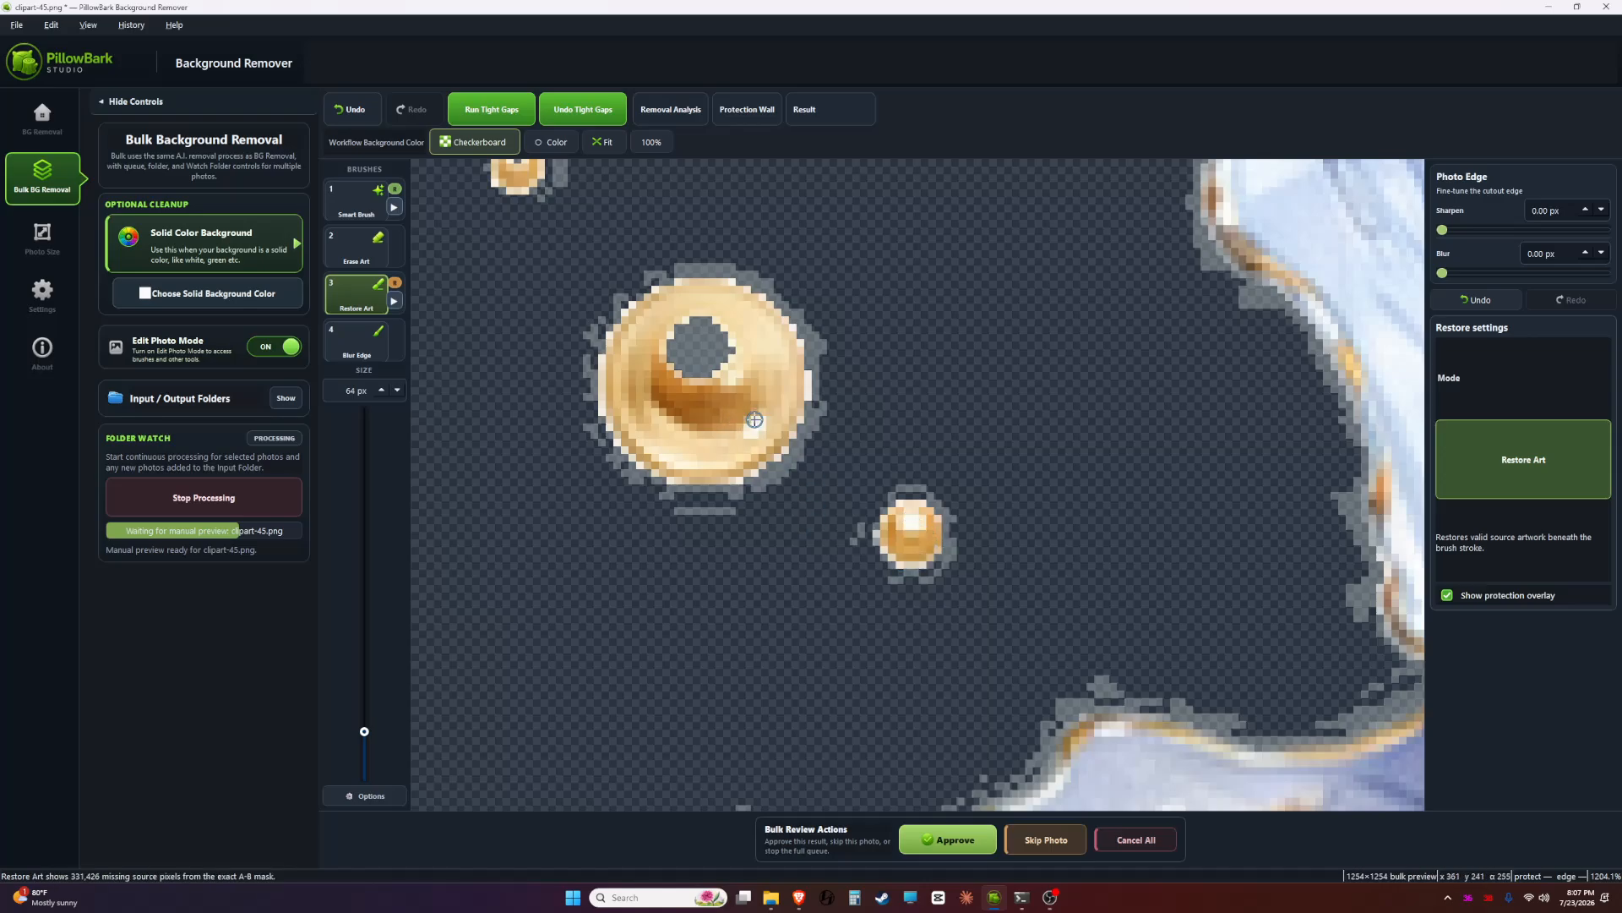
mouse_move(751, 420)
left_mouse_down()
mouse_move(730, 326)
mouse_move(675, 328)
mouse_move(697, 386)
left_mouse_up()
left_click_drag(636, 245, 756, 541)
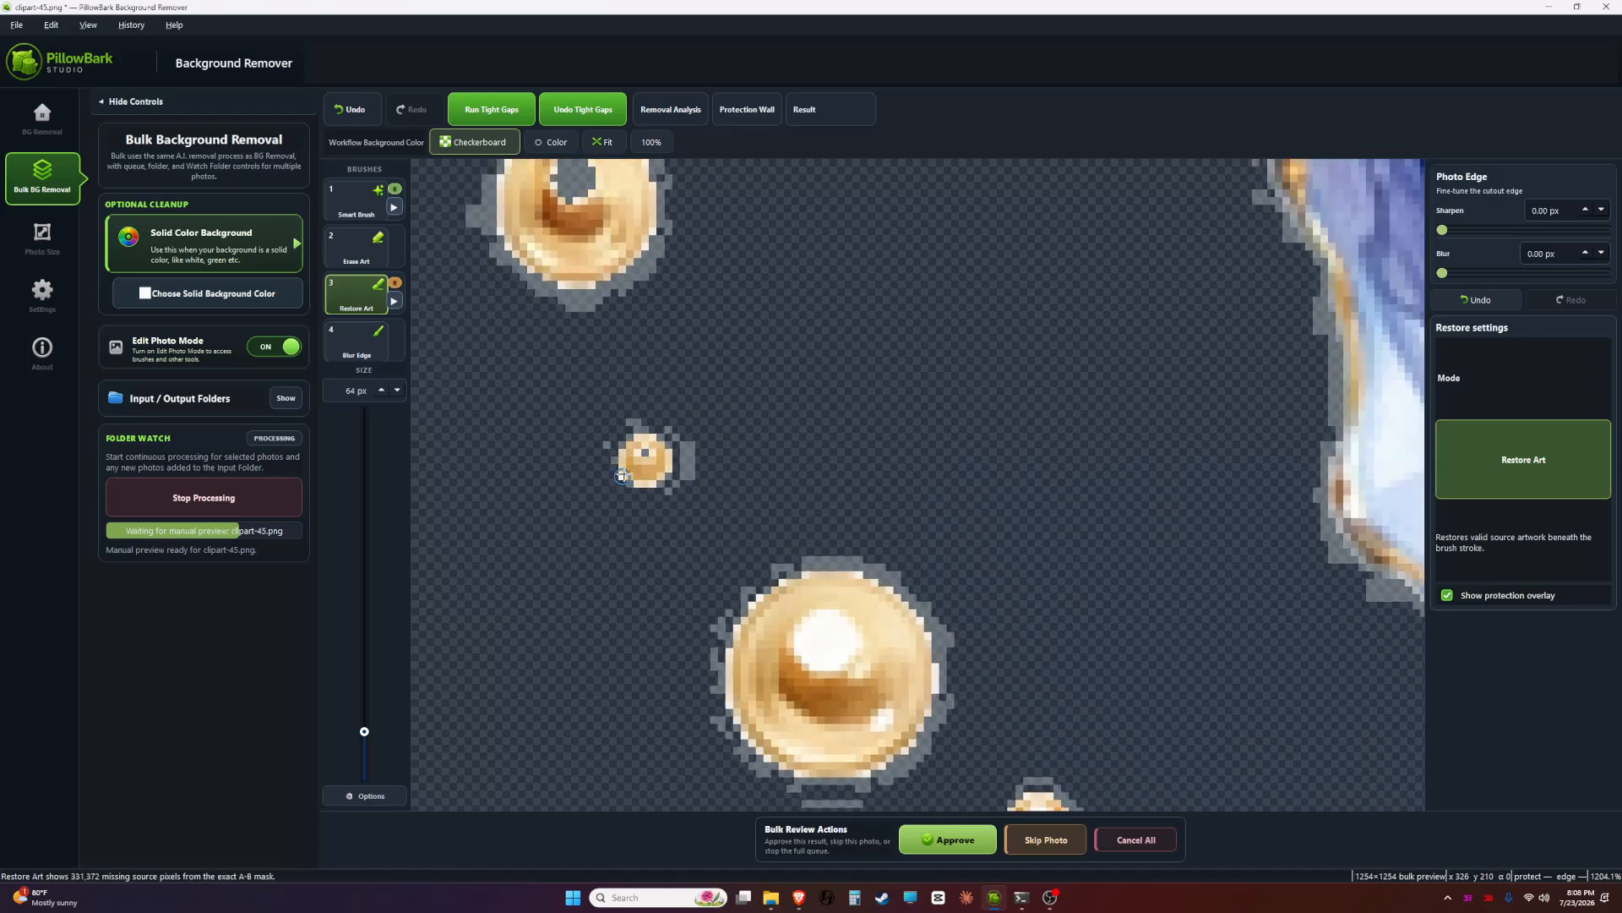
left_click(646, 459)
mouse_move(549, 190)
left_mouse_down()
mouse_move(630, 407)
mouse_move(669, 400)
left_mouse_up()
scroll(794, 498, "down", 7)
scroll(723, 407, "up", 4)
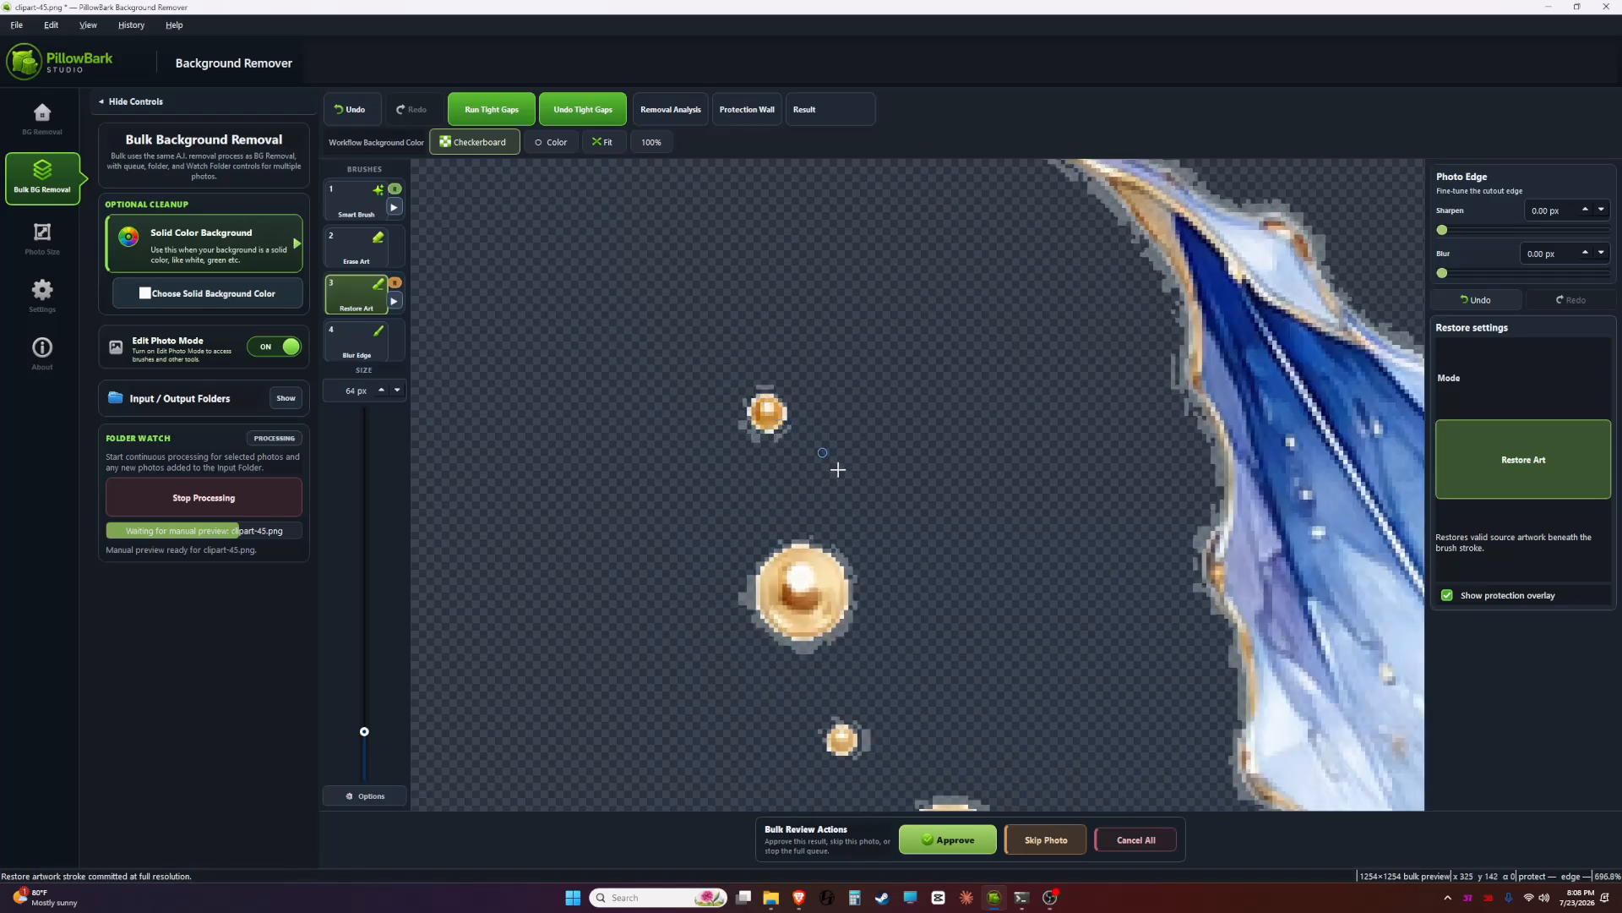
- Soften the jagged edges of the recovered gold beads with the Blur Edge brush
key("4")
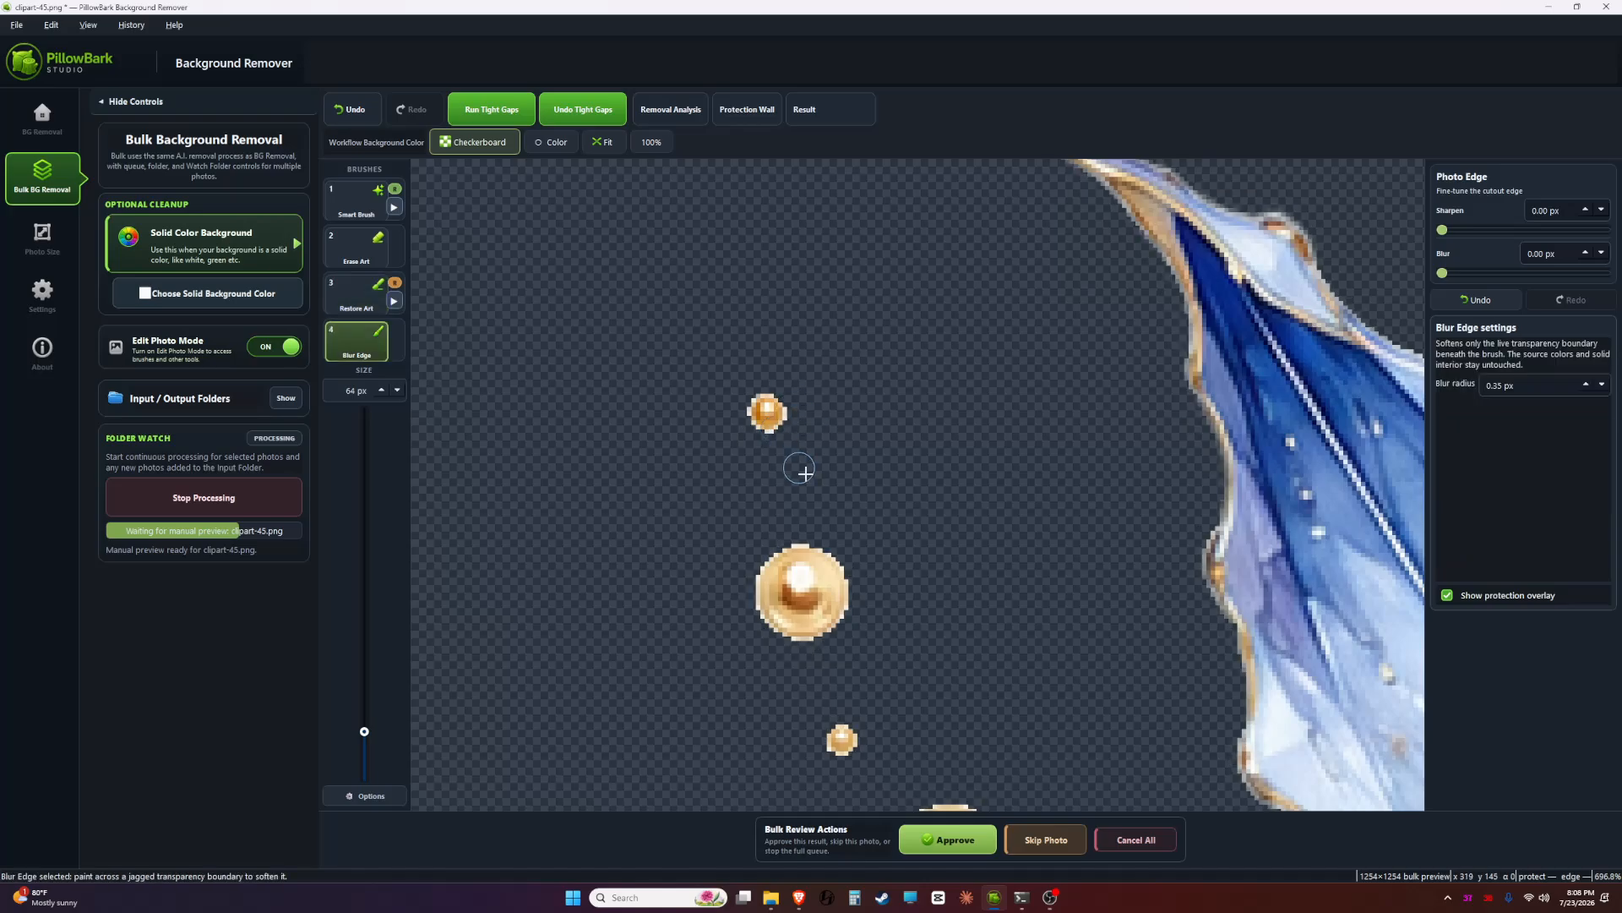
scroll(801, 499, "up", 1)
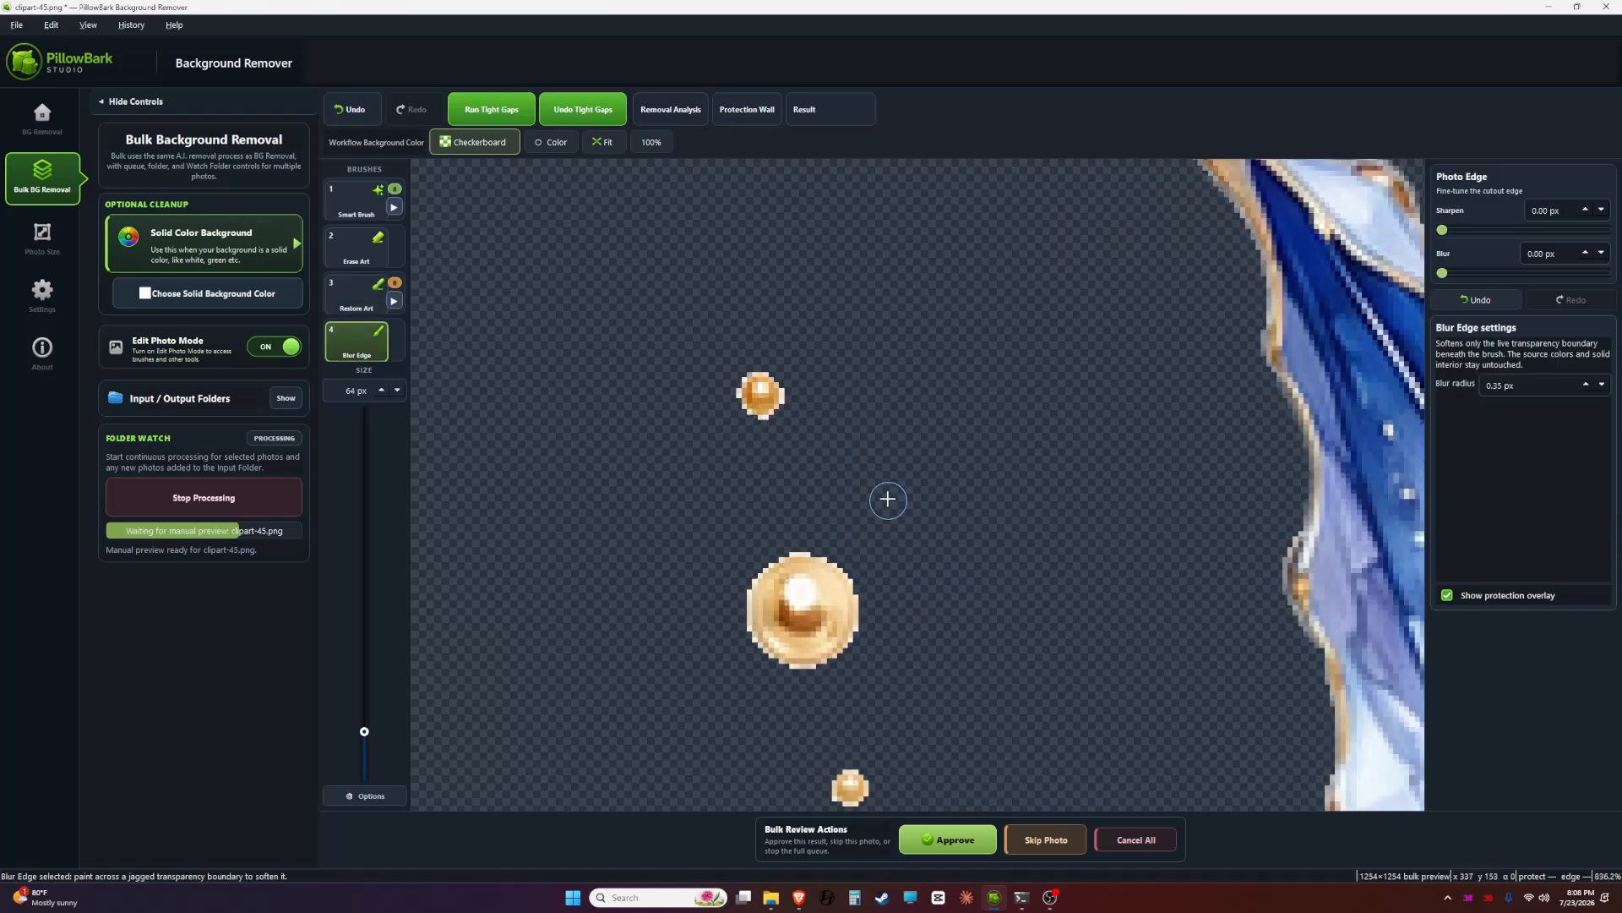
scroll(783, 382, "up", 1)
mouse_move(782, 382)
left_mouse_down()
mouse_move(747, 385)
mouse_move(773, 504)
mouse_move(760, 365)
mouse_move(752, 496)
left_mouse_up()
scroll(882, 610, "down", 1)
left_click_drag(912, 563, 842, 451)
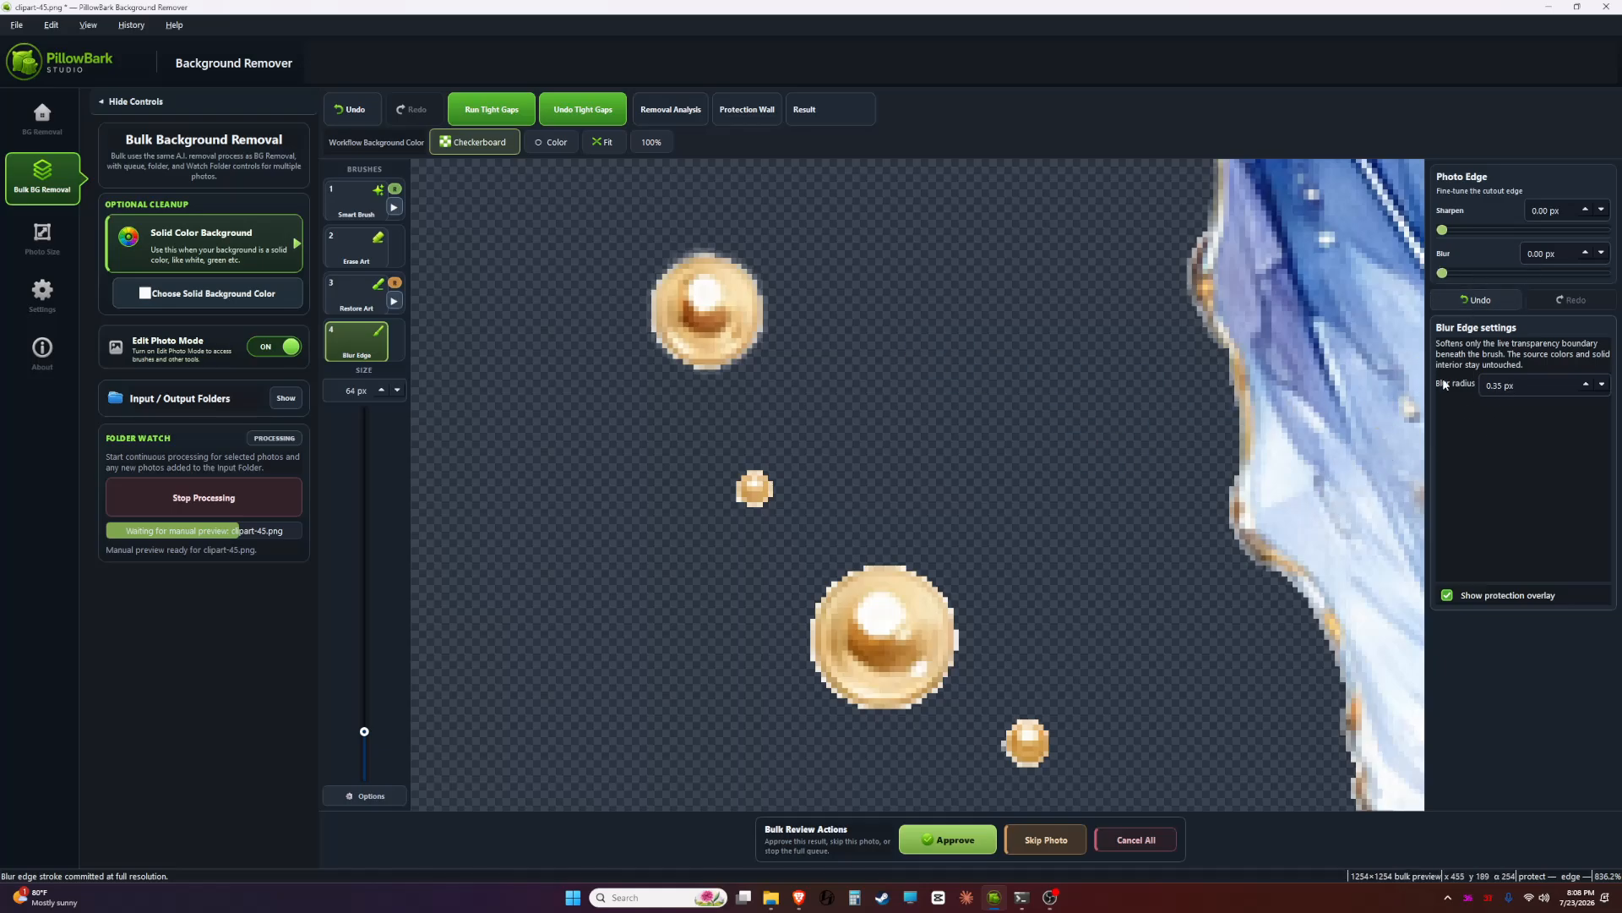
left_click_drag(917, 488, 872, 357)
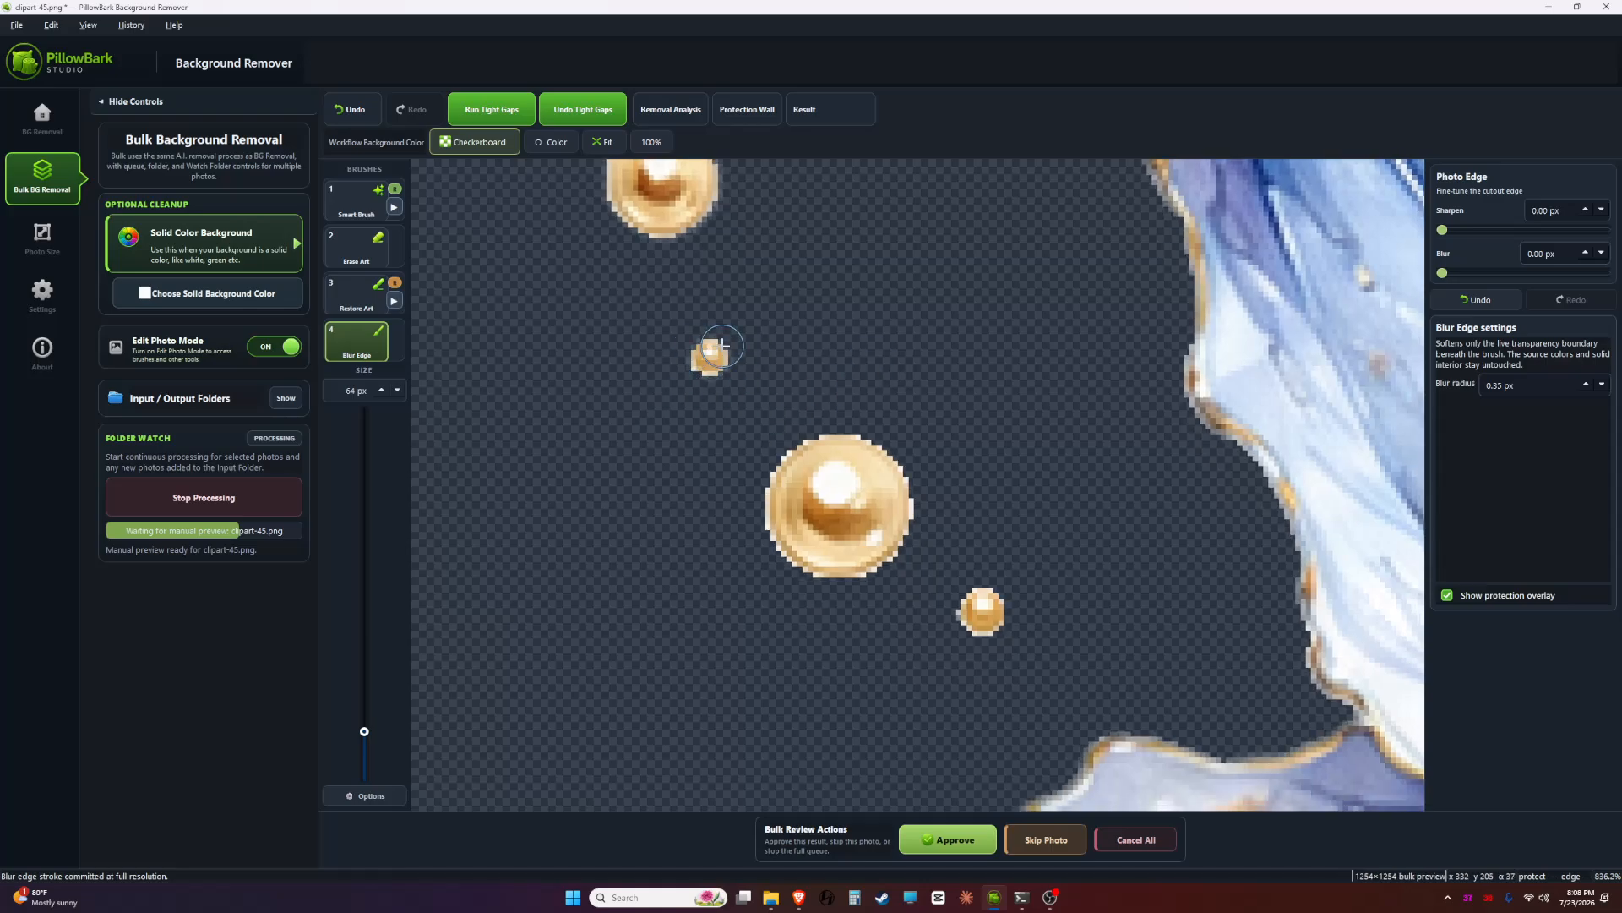
mouse_move(754, 471)
left_mouse_down()
mouse_move(869, 570)
mouse_move(788, 450)
left_mouse_up()
mouse_move(1029, 548)
left_mouse_down()
mouse_move(974, 455)
mouse_move(935, 501)
left_mouse_up()
scroll(941, 445, "down", 7)
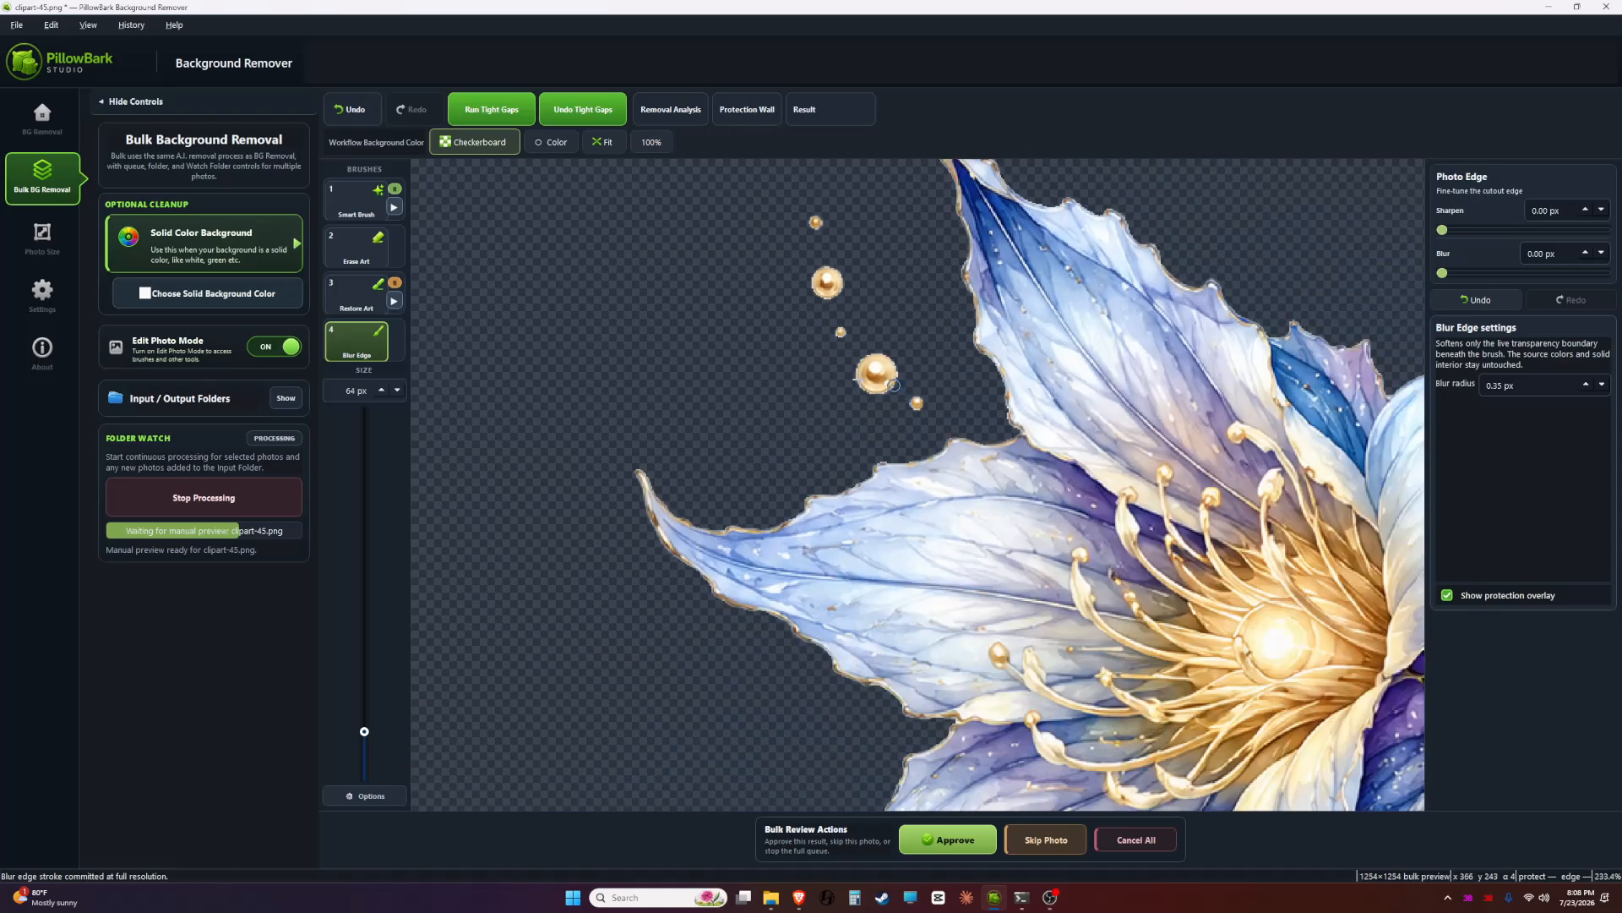
- Remove all five recovered gold beads from the transparent area beside the petals with the Erase Art brush
scroll(813, 405, "up", 5)
key("2")
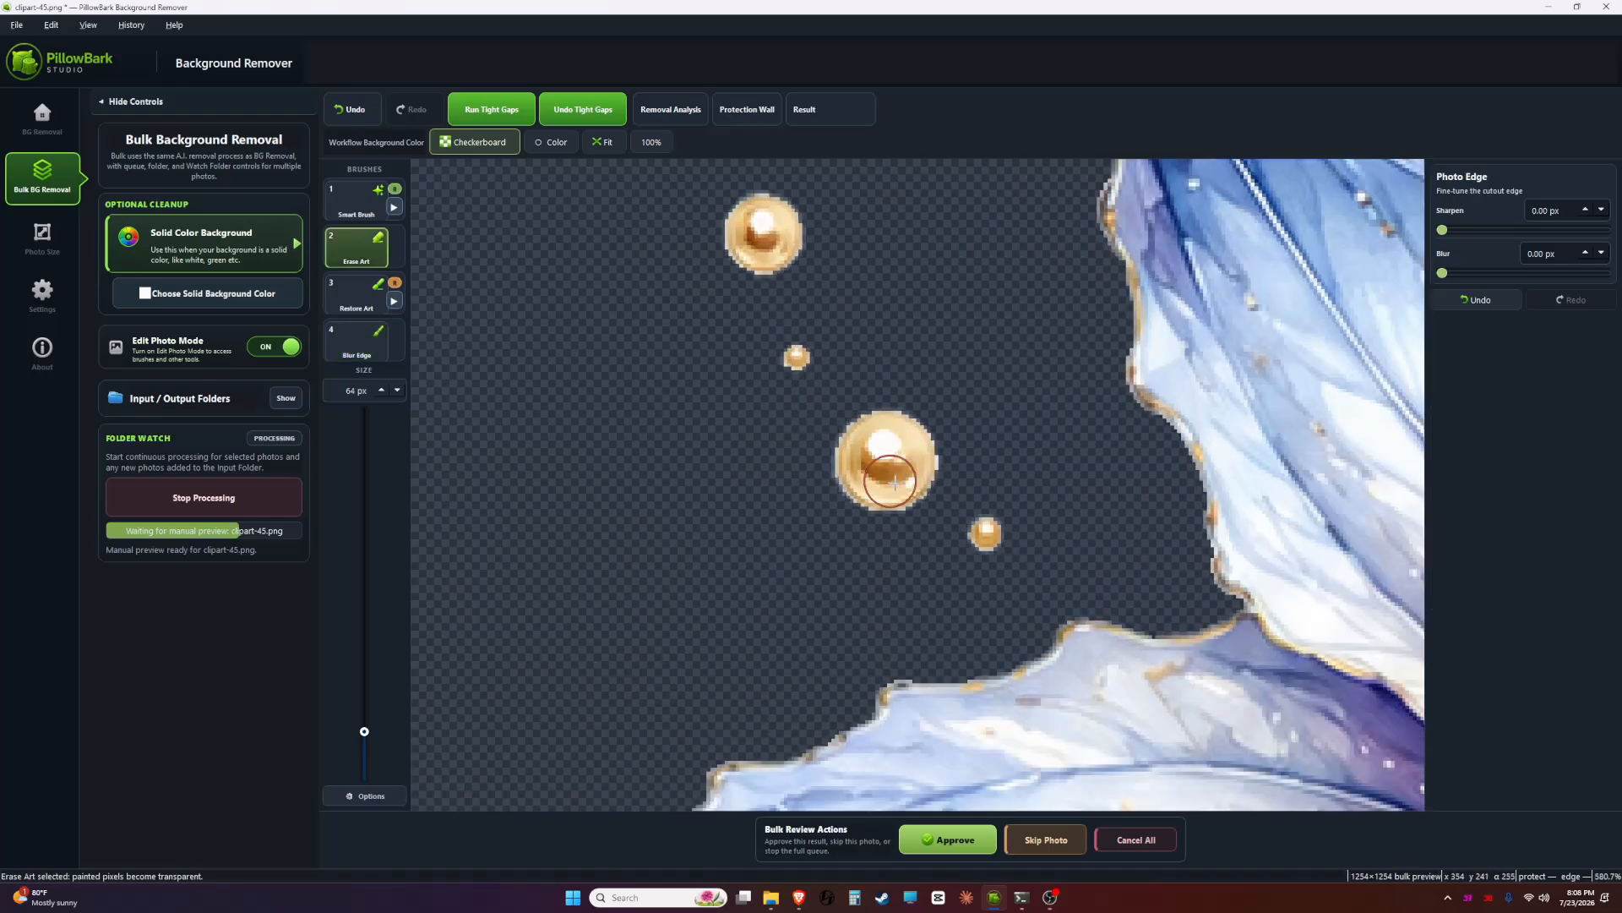
scroll(916, 524, "up", 2)
scroll(960, 586, "down", 4)
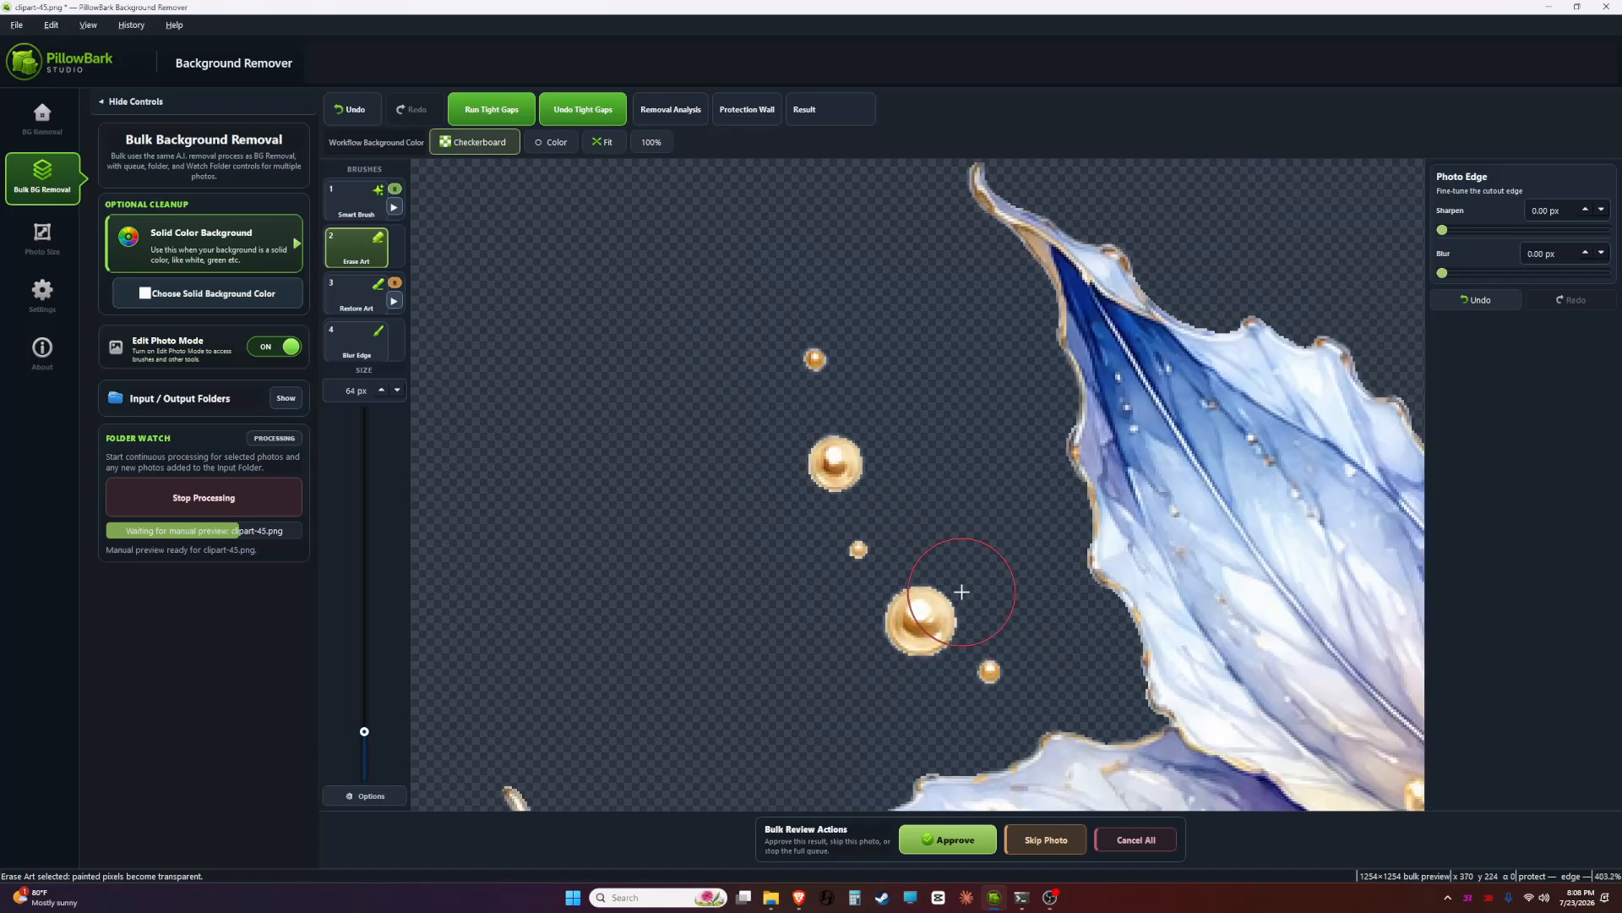
mouse_move(960, 587)
left_mouse_down()
mouse_move(951, 643)
mouse_move(819, 513)
mouse_move(811, 315)
left_mouse_up()
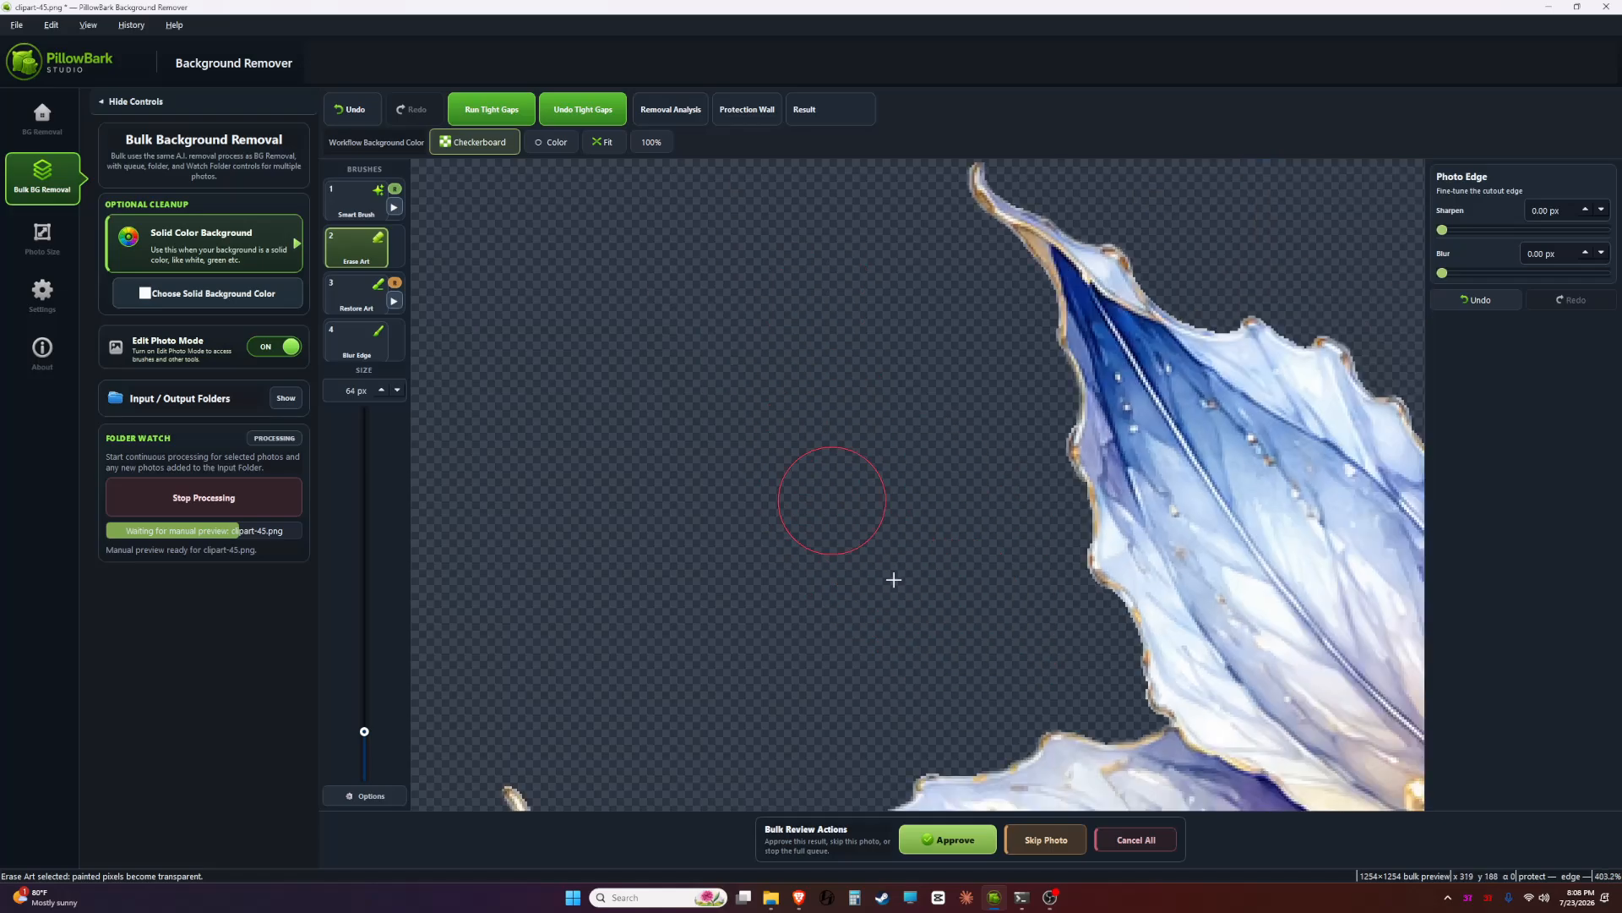
mouse_move(894, 580)
left_mouse_down()
mouse_move(854, 421)
mouse_move(788, 440)
left_mouse_up()
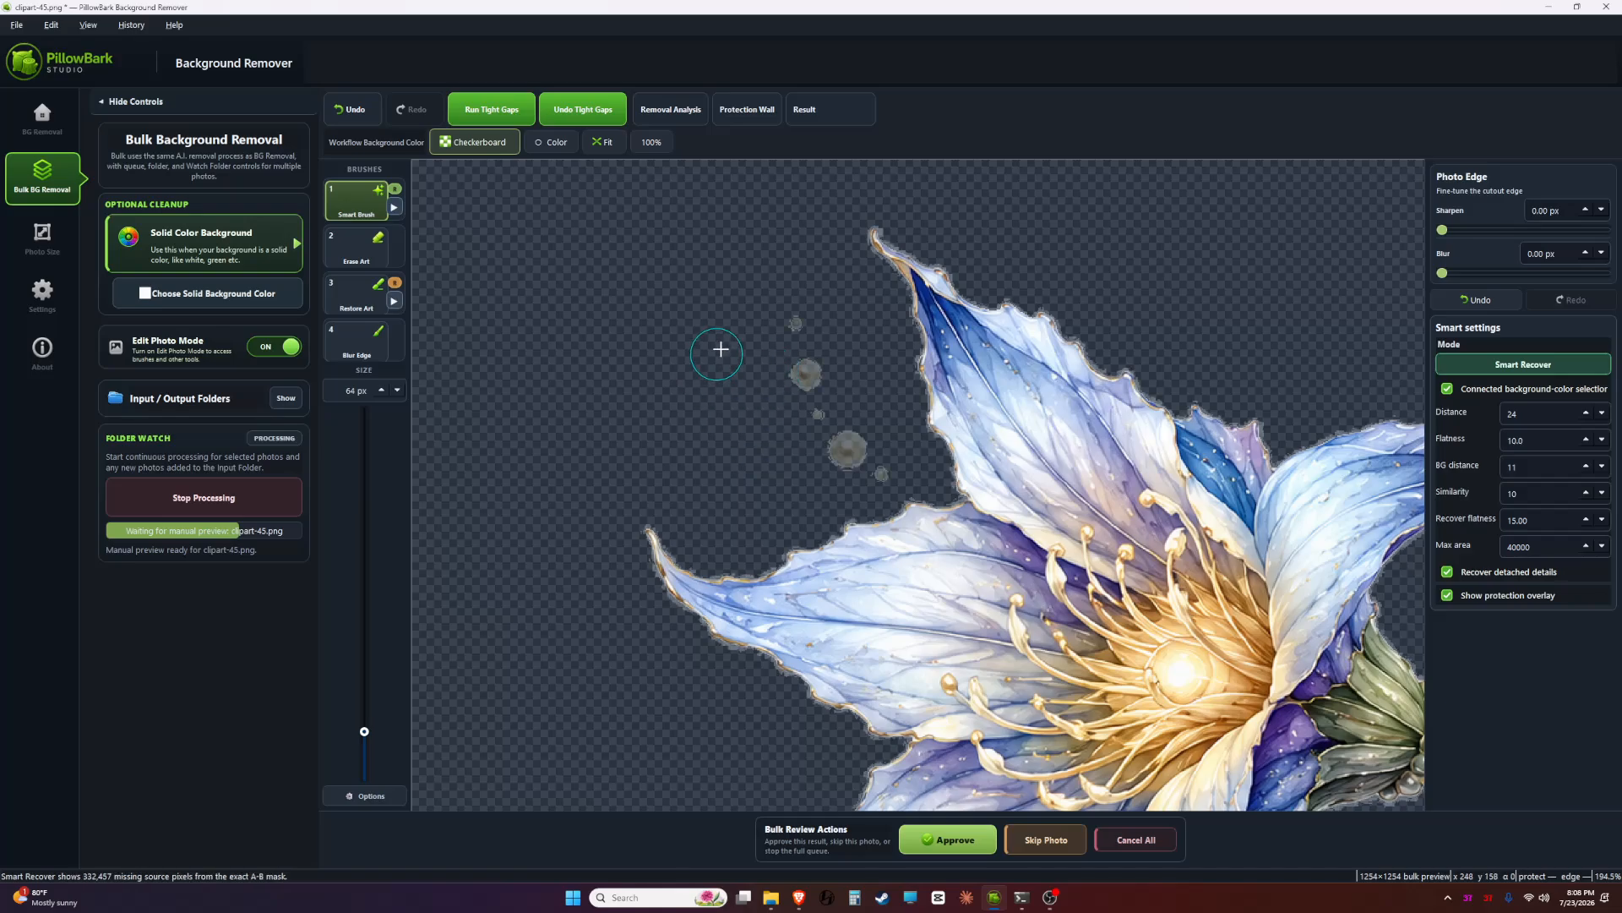
- Switch the Smart Brush to Smart Erase mode and look over the lower petals, stem and leaves of the cutout
key("1")
key("1")
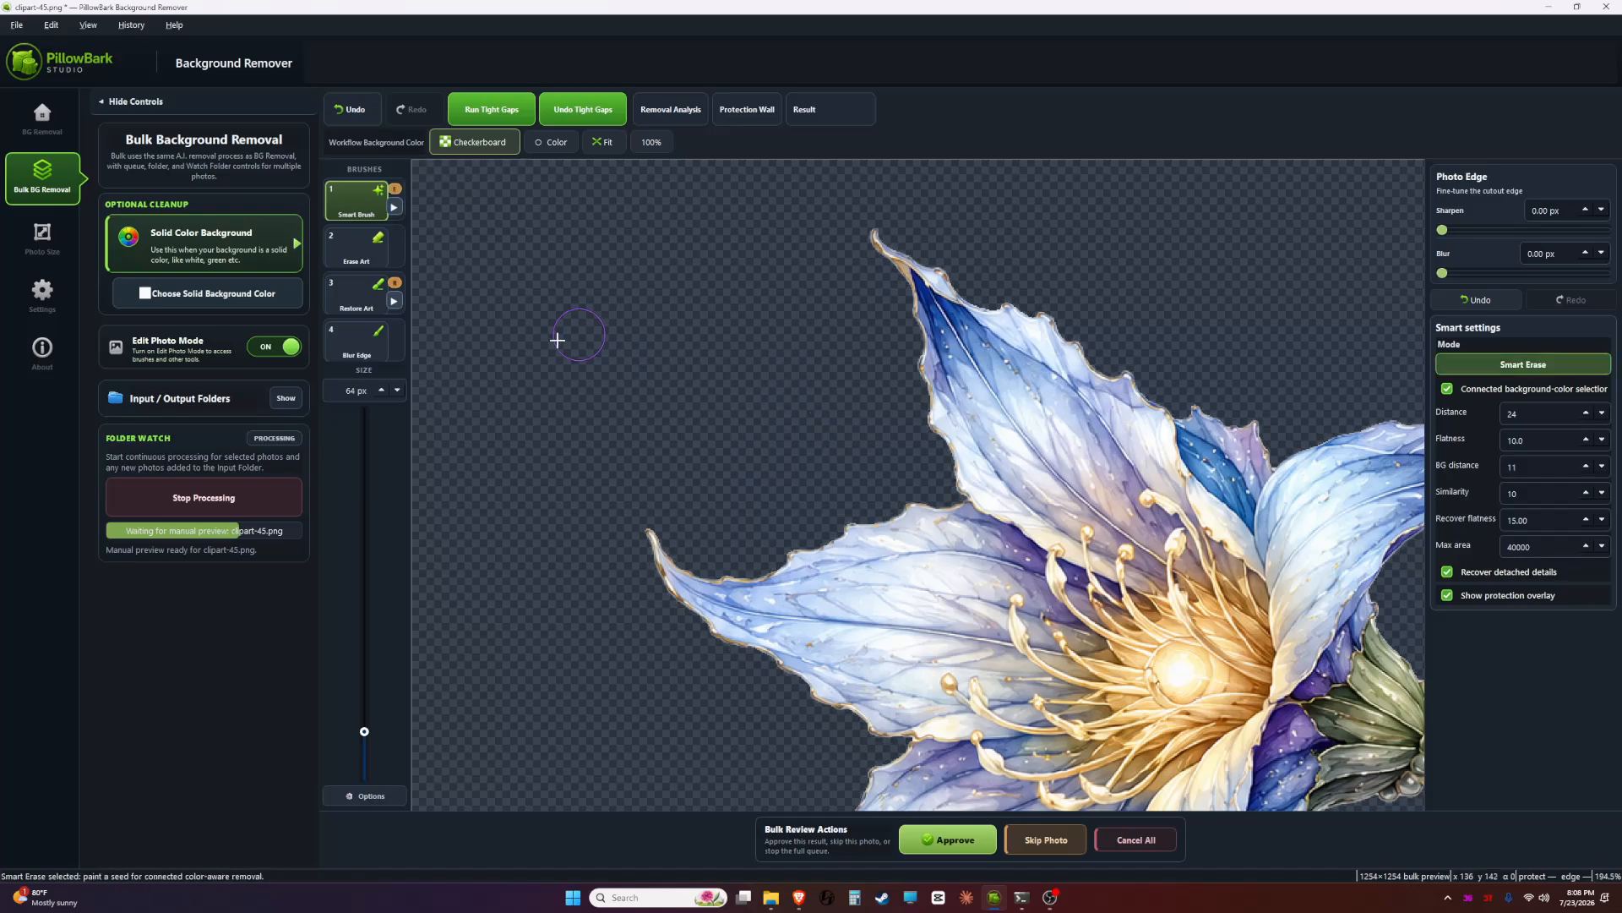
scroll(695, 402, "down", 3)
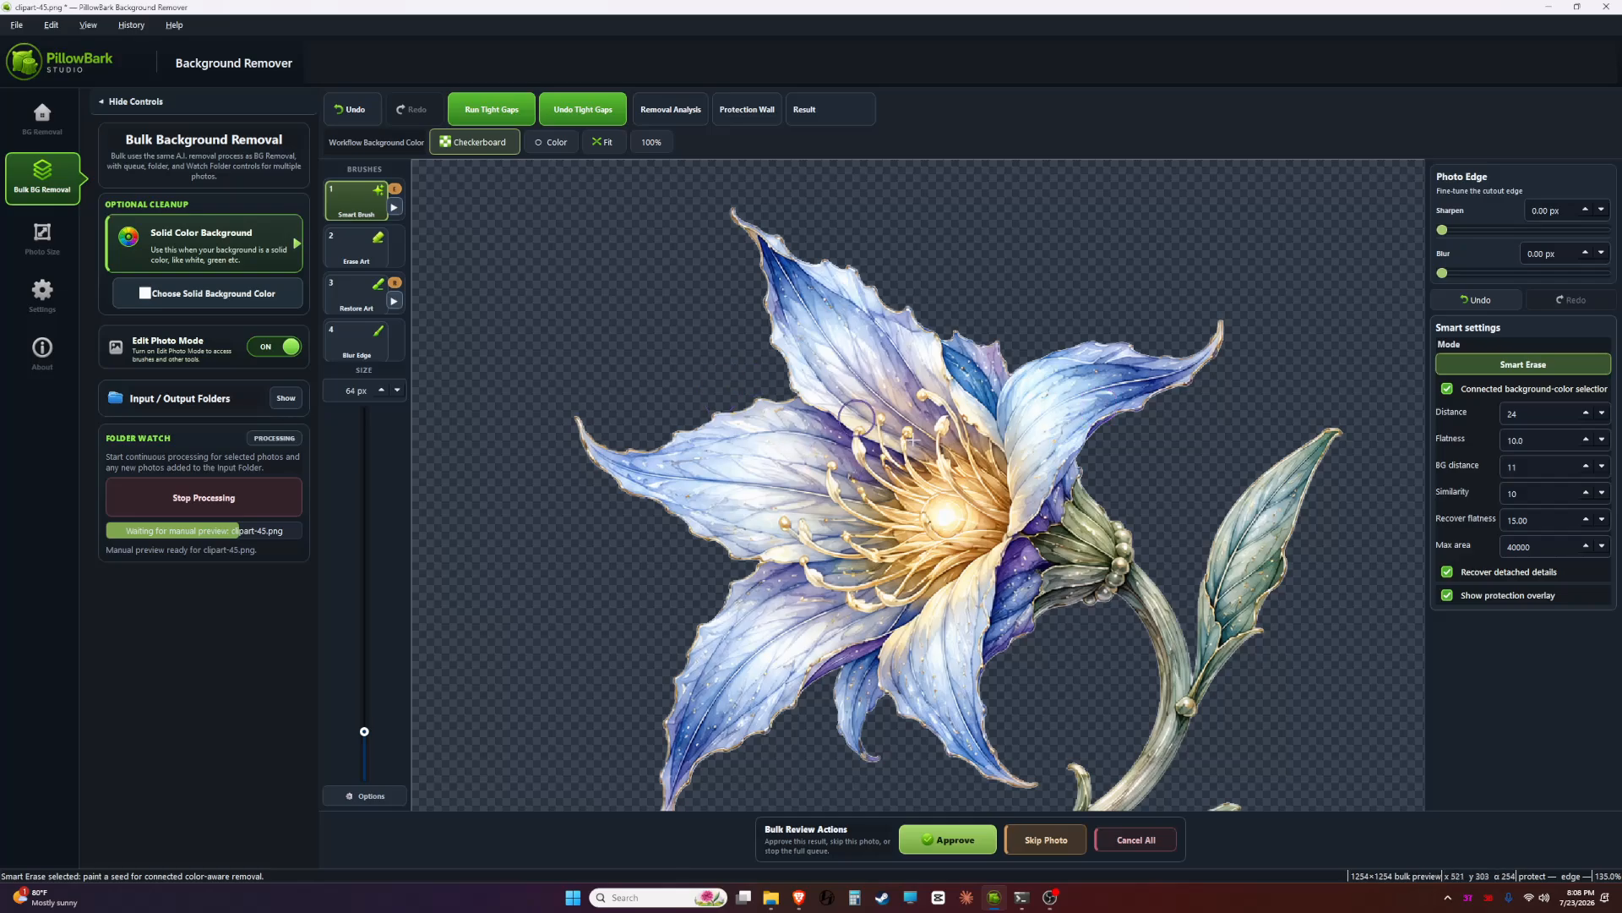
scroll(590, 541, "down", 4)
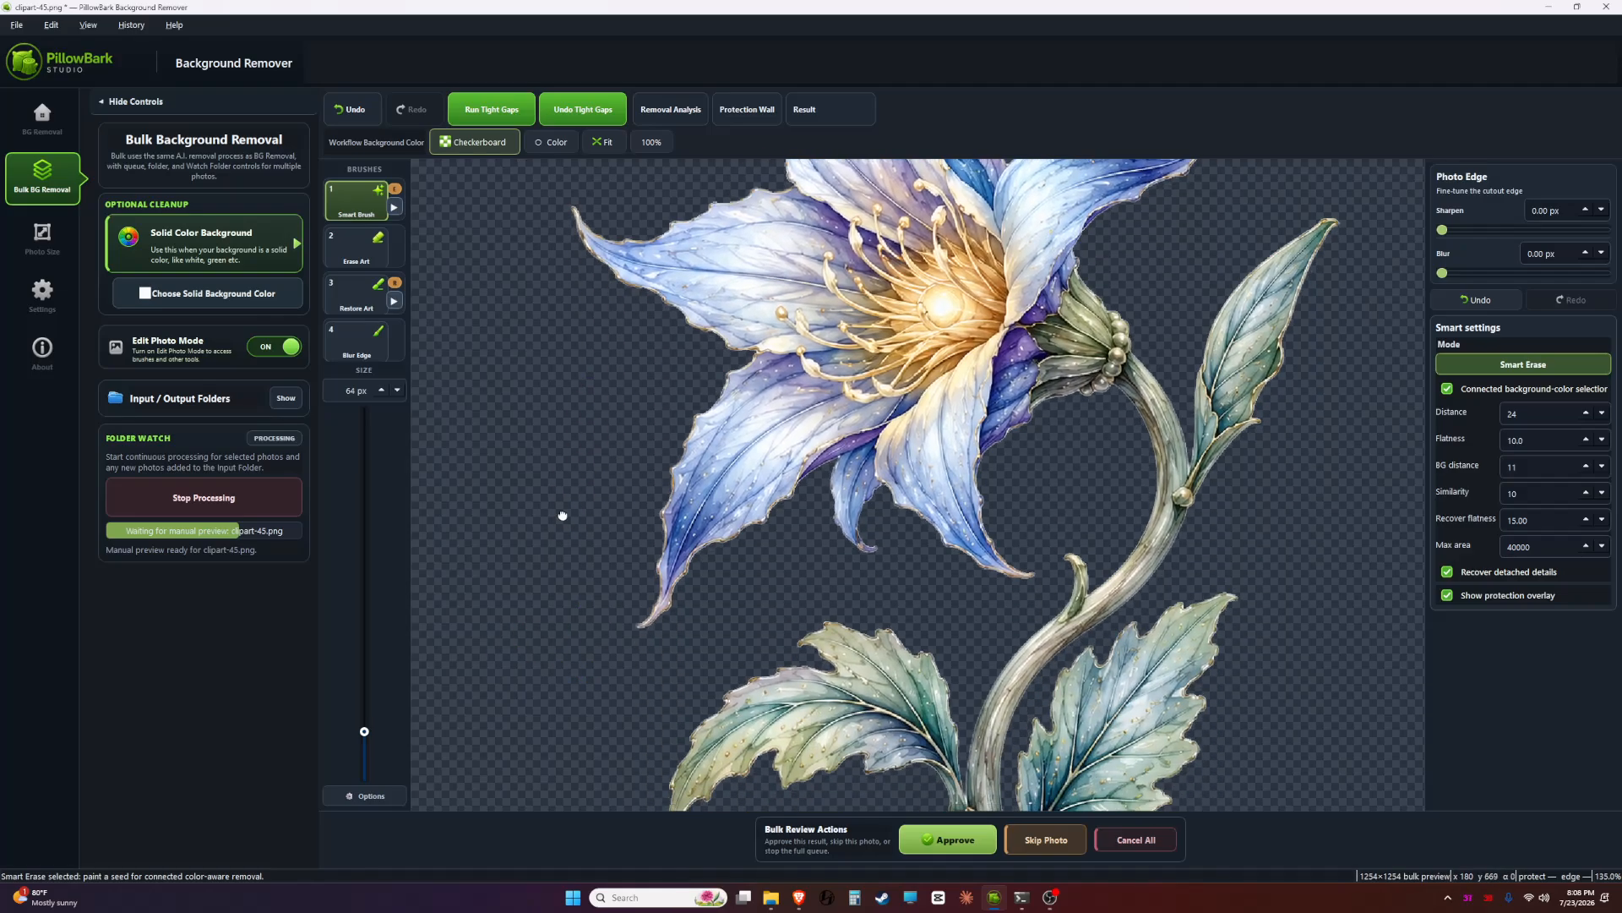
- Show the Removal Analysis view and examine which areas around the flower, stem and leaves were removed by each process
left_click_drag(545, 355, 475, 361)
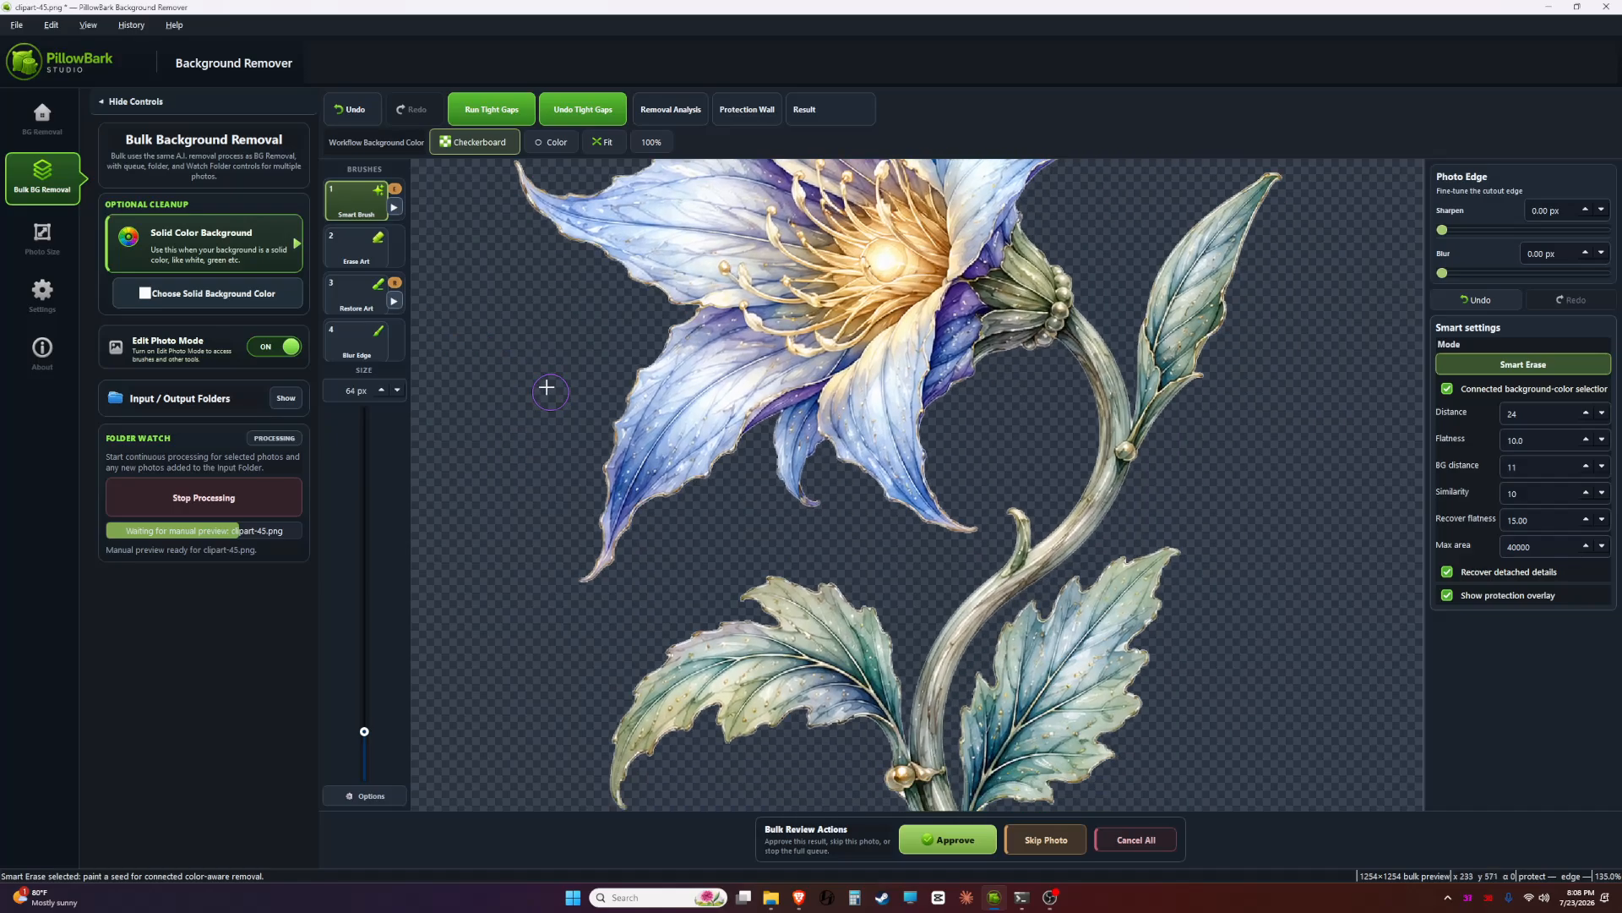
left_click(670, 110)
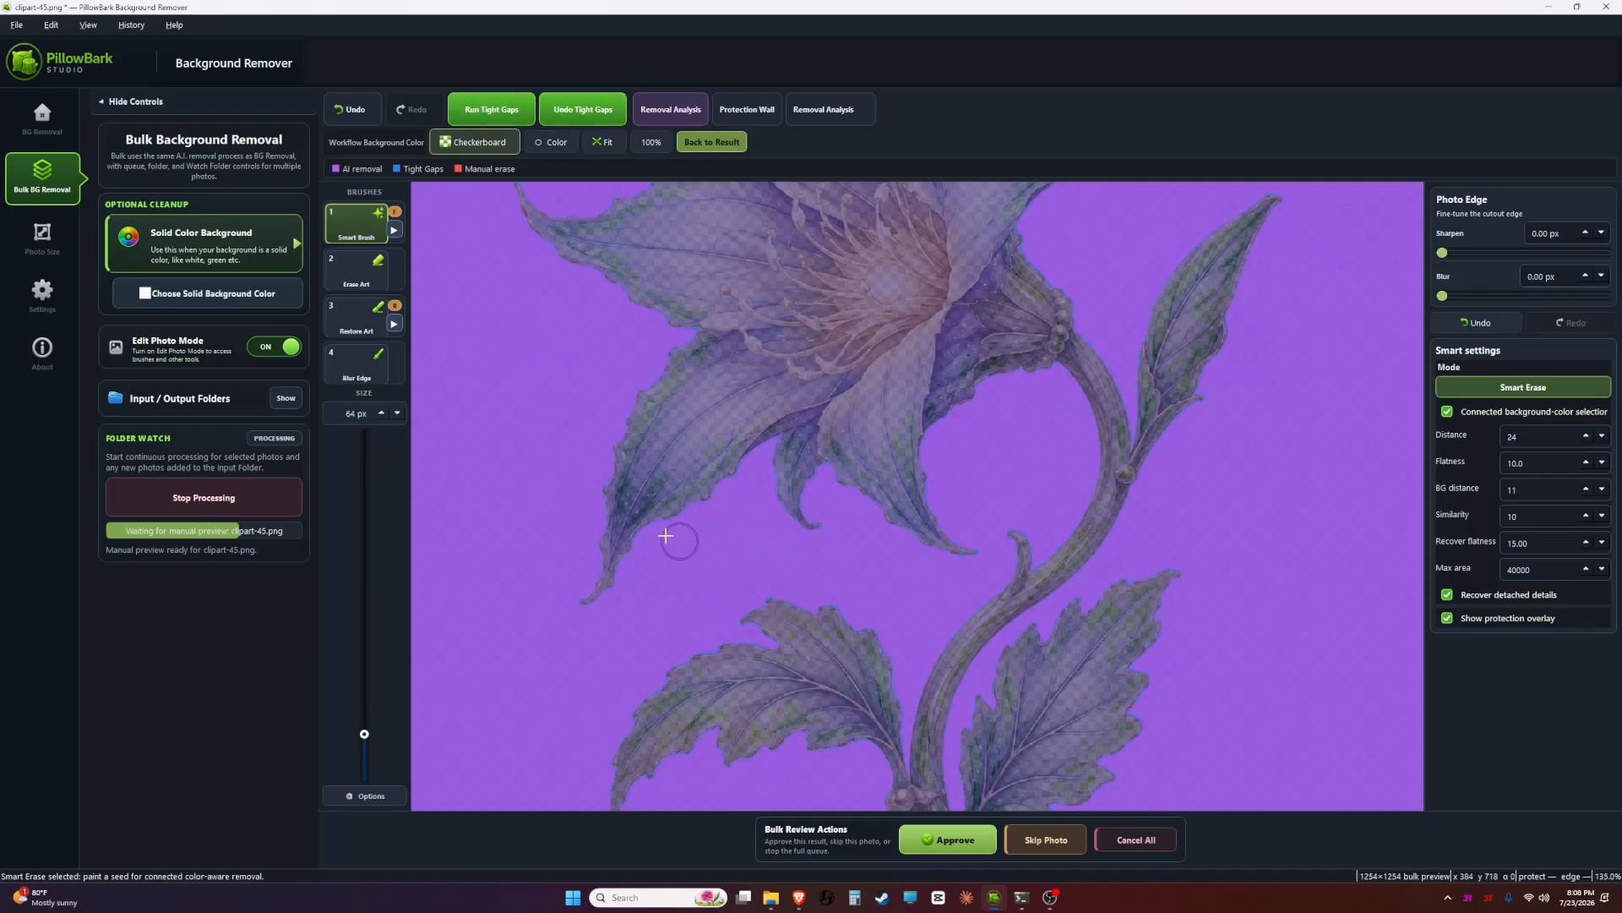
left_click_drag(708, 541, 755, 315)
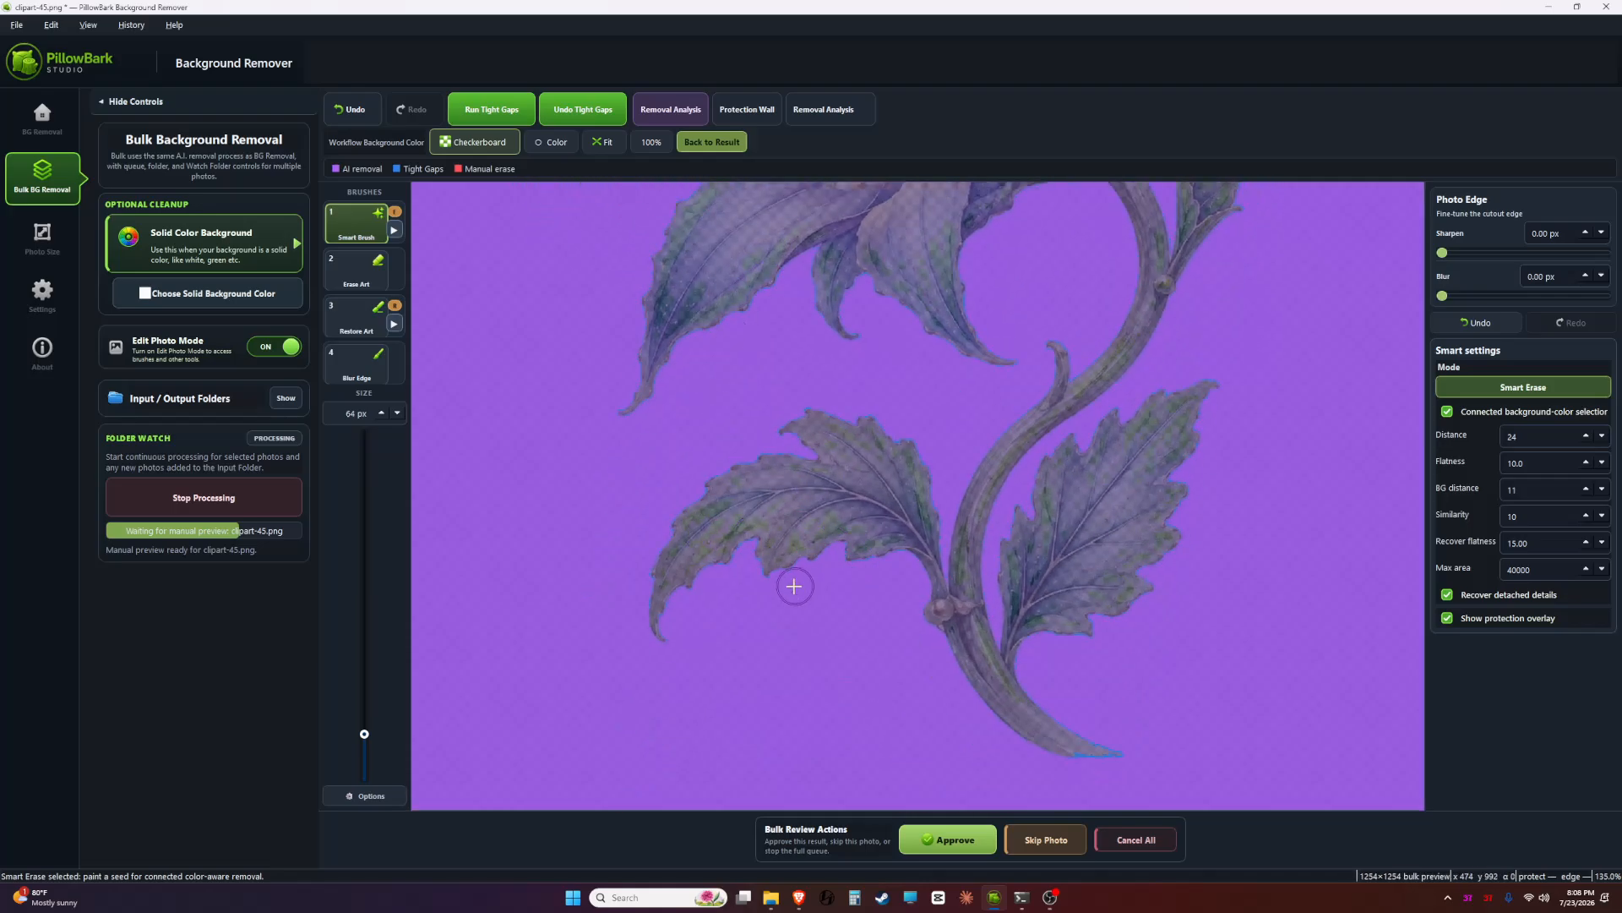
scroll(793, 586, "up", 8)
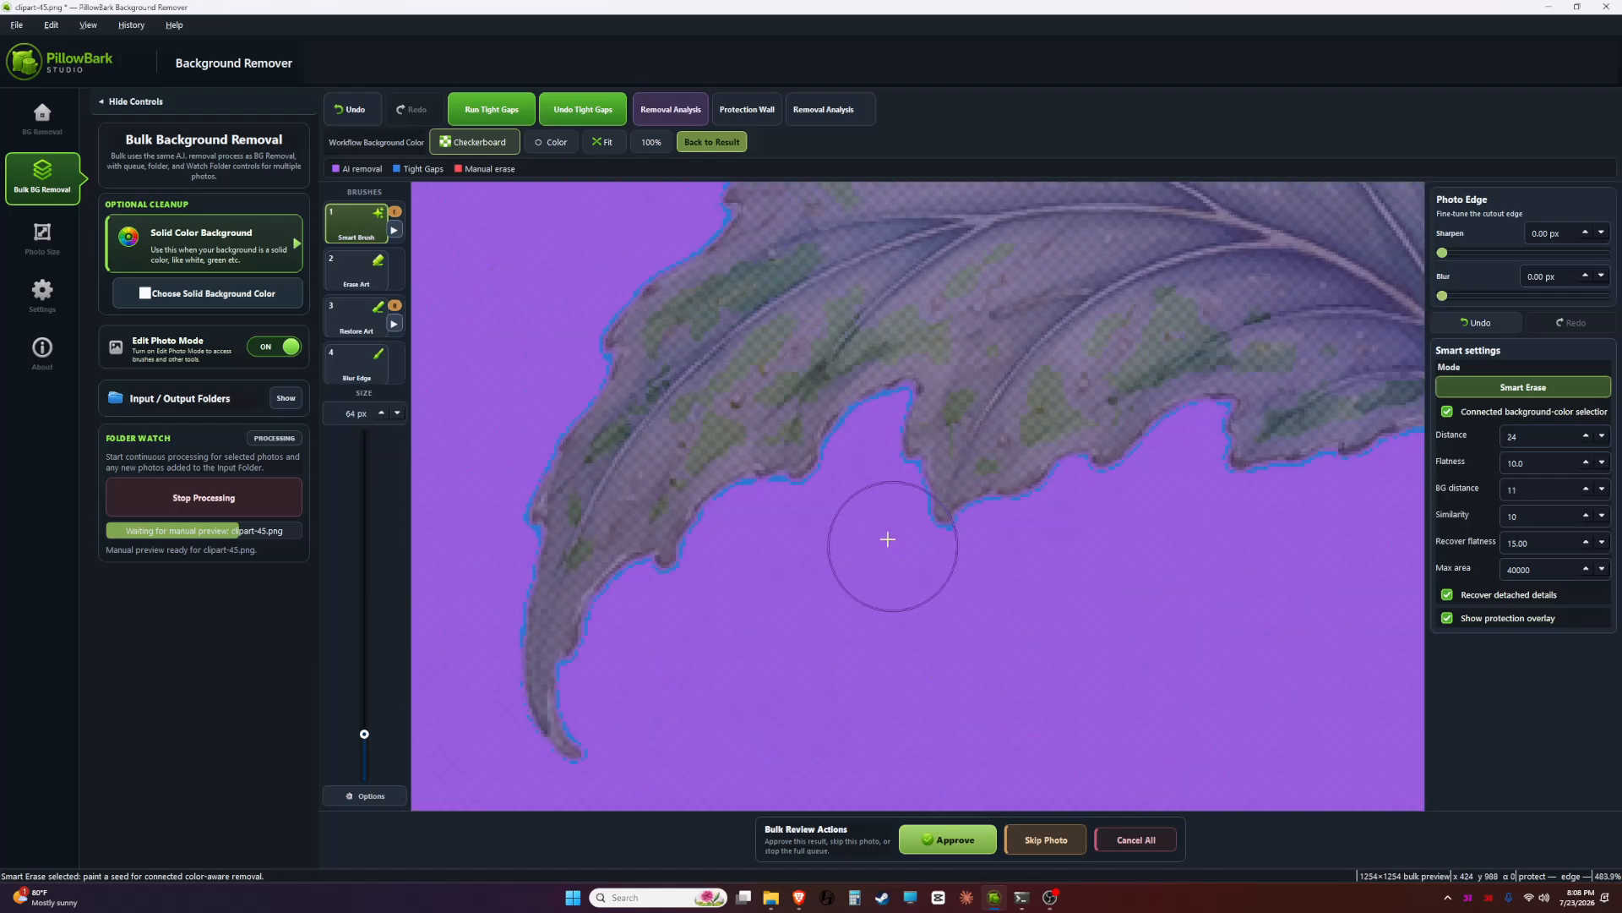
scroll(887, 539, "down", 9)
scroll(766, 523, "down", 2)
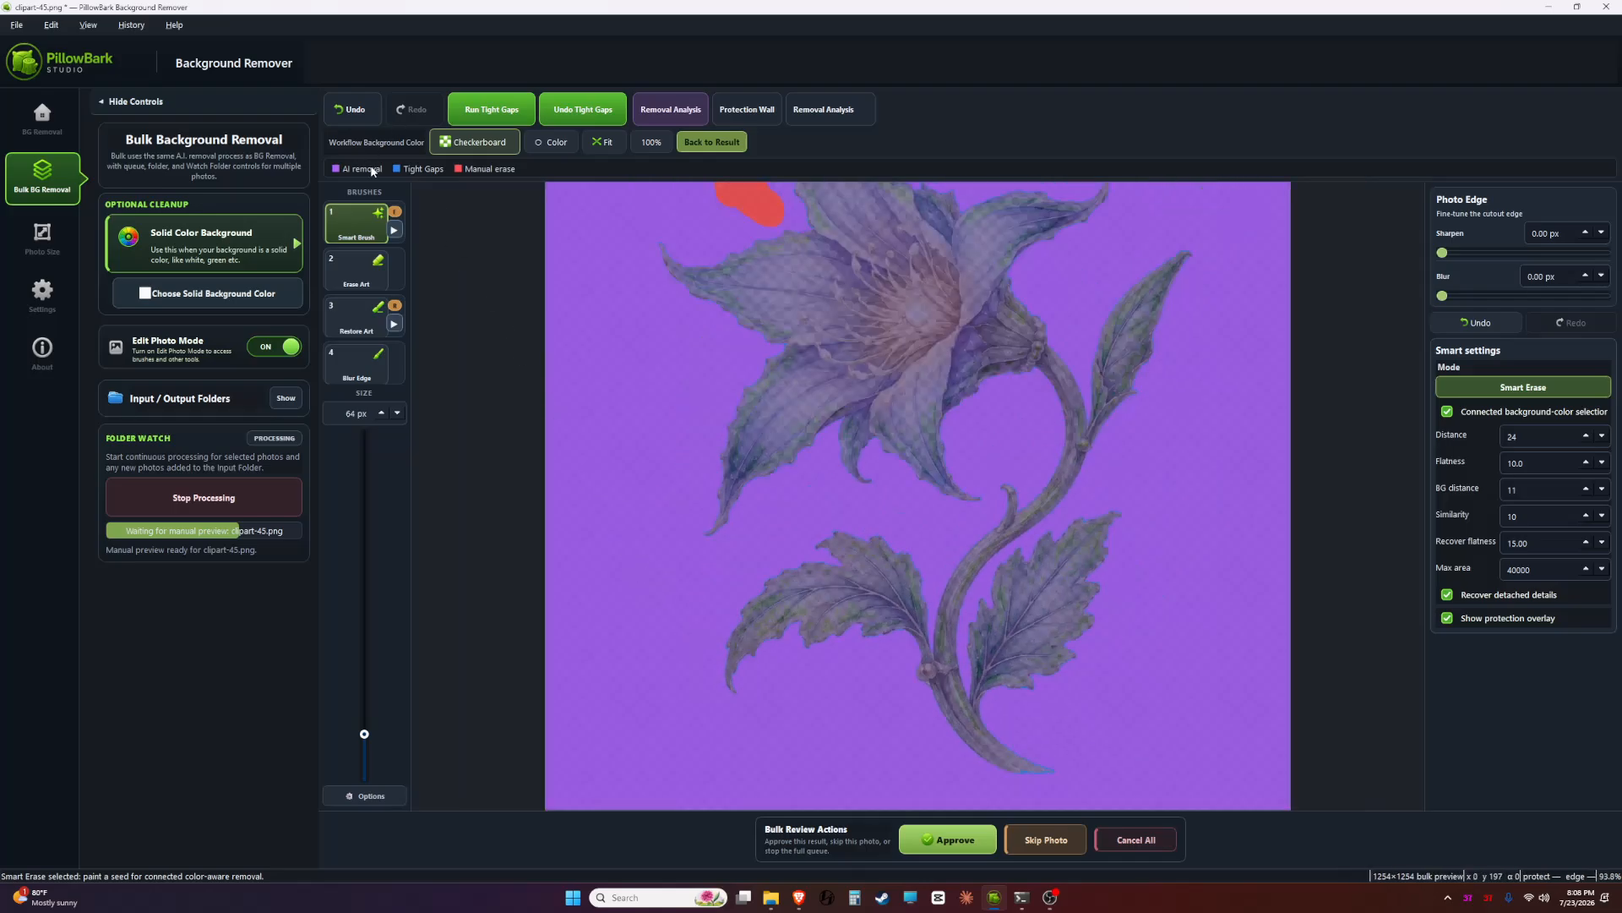
left_click_drag(643, 274, 628, 420)
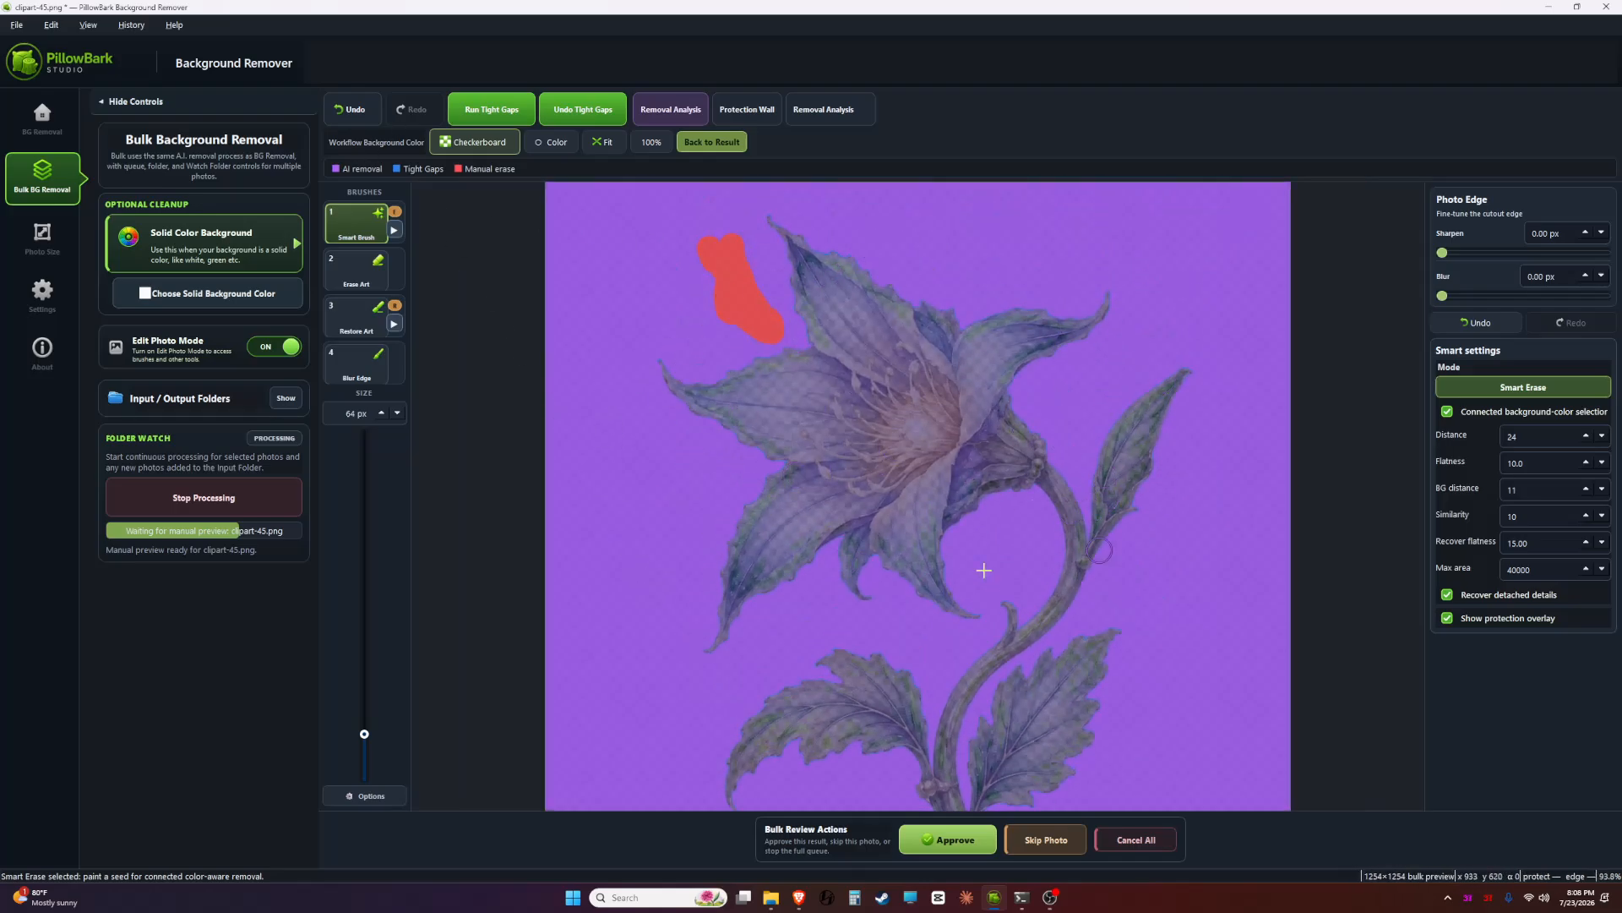
left_click_drag(721, 480, 696, 389)
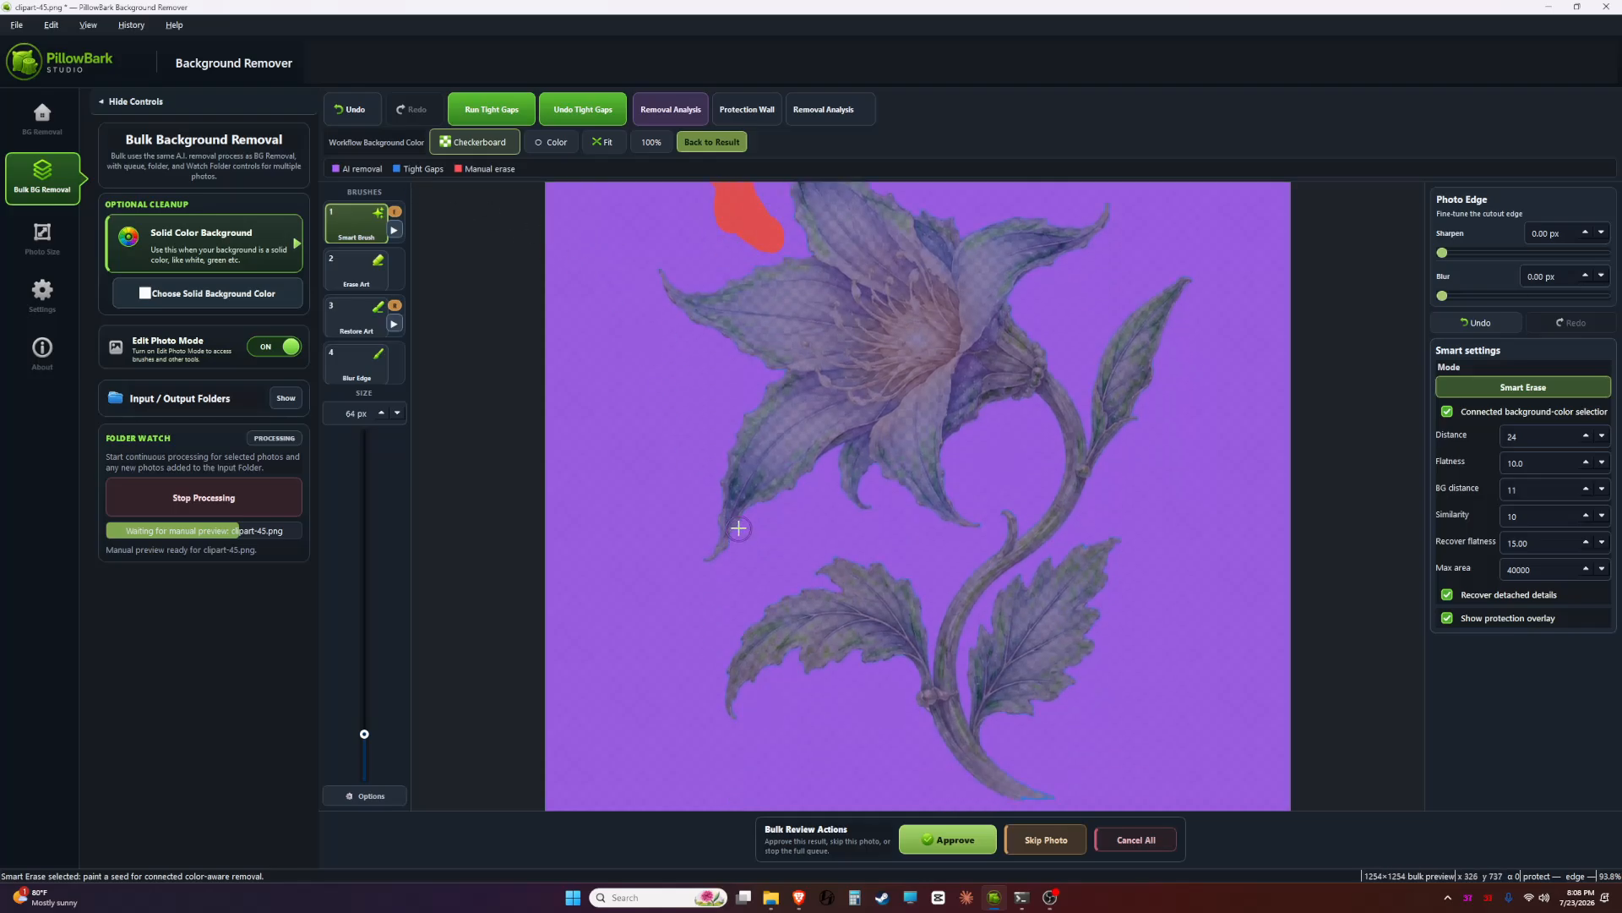
- Examine the Tight Gaps removal marks up close along the lower petals, the stem and the serrated leaf edges
scroll(739, 528, "up", 10)
scroll(1025, 318, "up", 8)
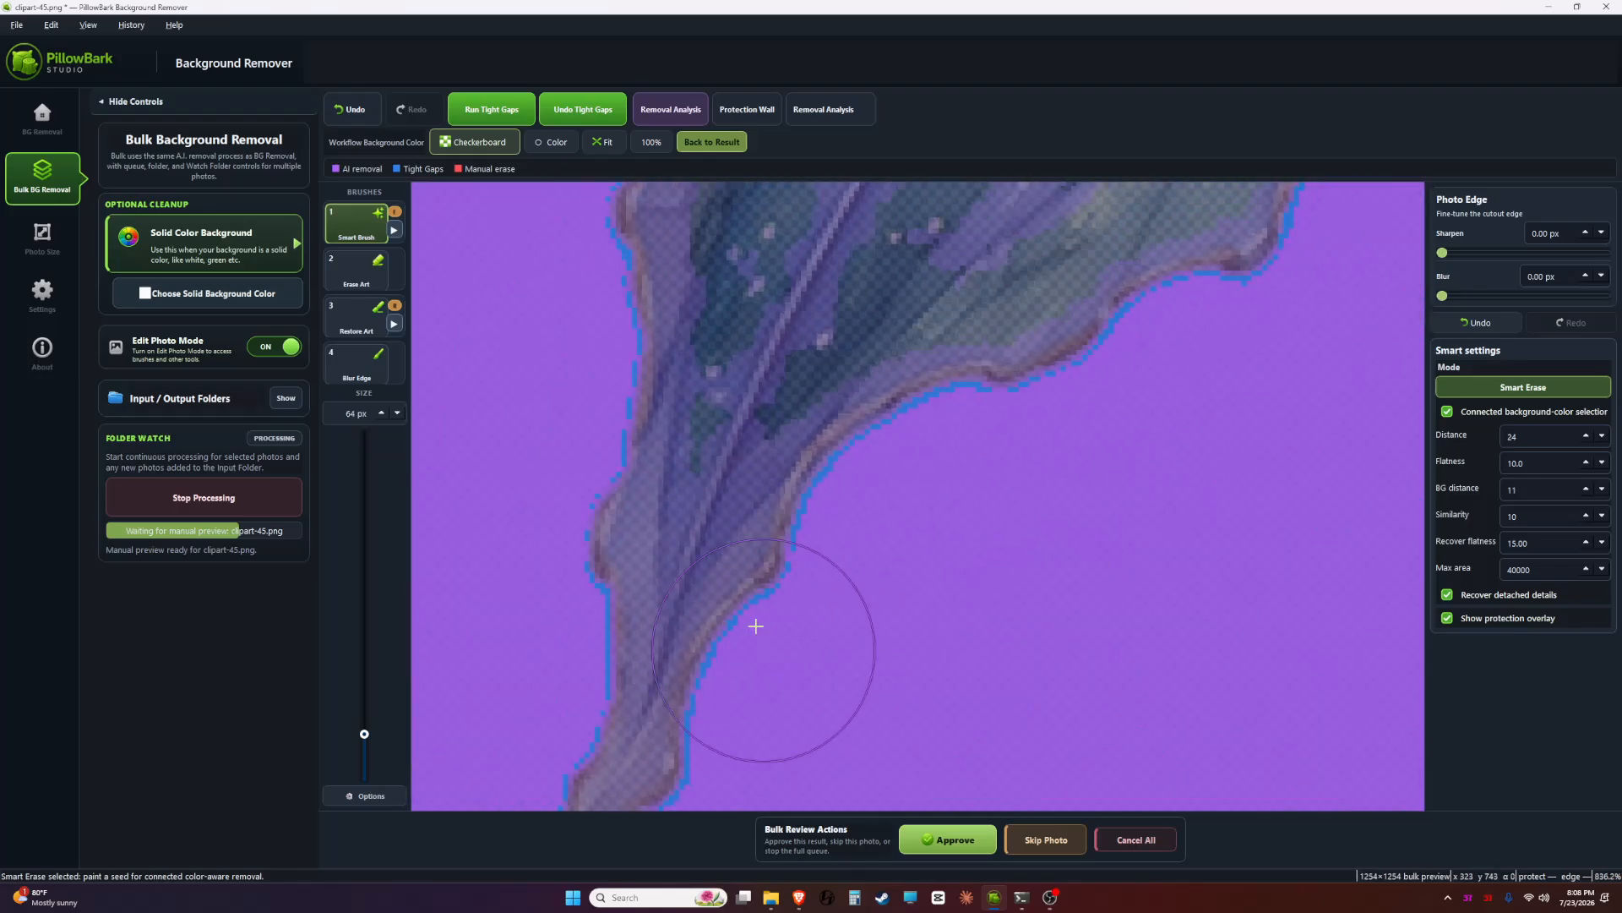
left_click_drag(1006, 380, 667, 685)
left_click_drag(1259, 304, 507, 667)
left_click_drag(997, 503, 811, 344)
left_click_drag(1157, 524, 641, 287)
left_click_drag(1129, 355, 1014, 694)
left_click_drag(997, 254, 924, 557)
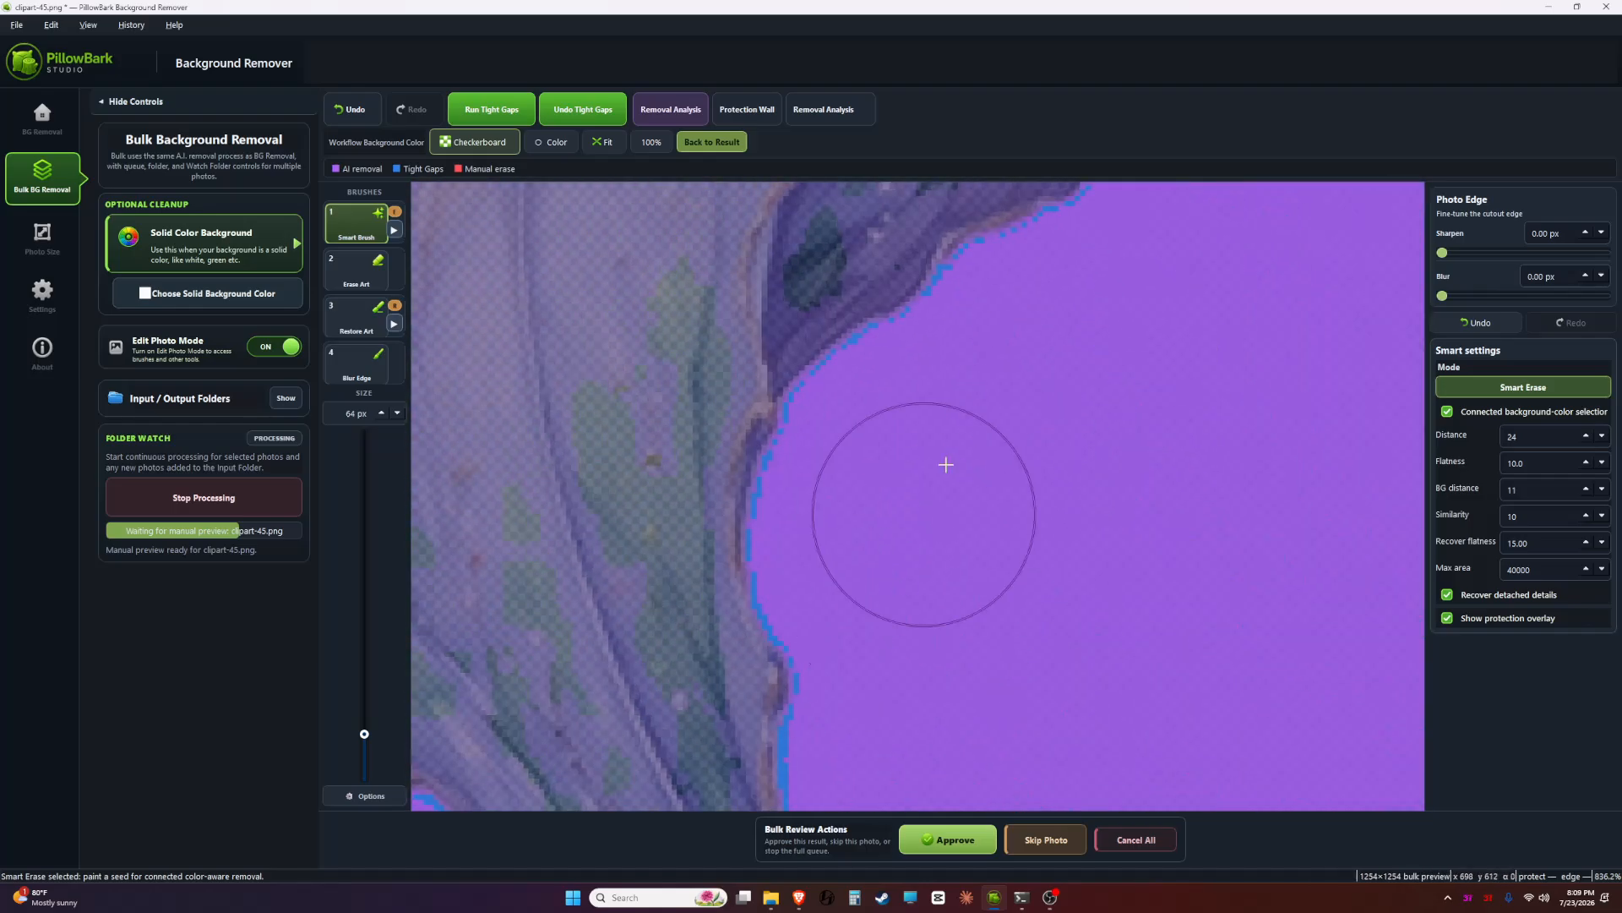
scroll(971, 461, "down", 7)
left_click_drag(1234, 536, 757, 262)
scroll(891, 478, "up", 5)
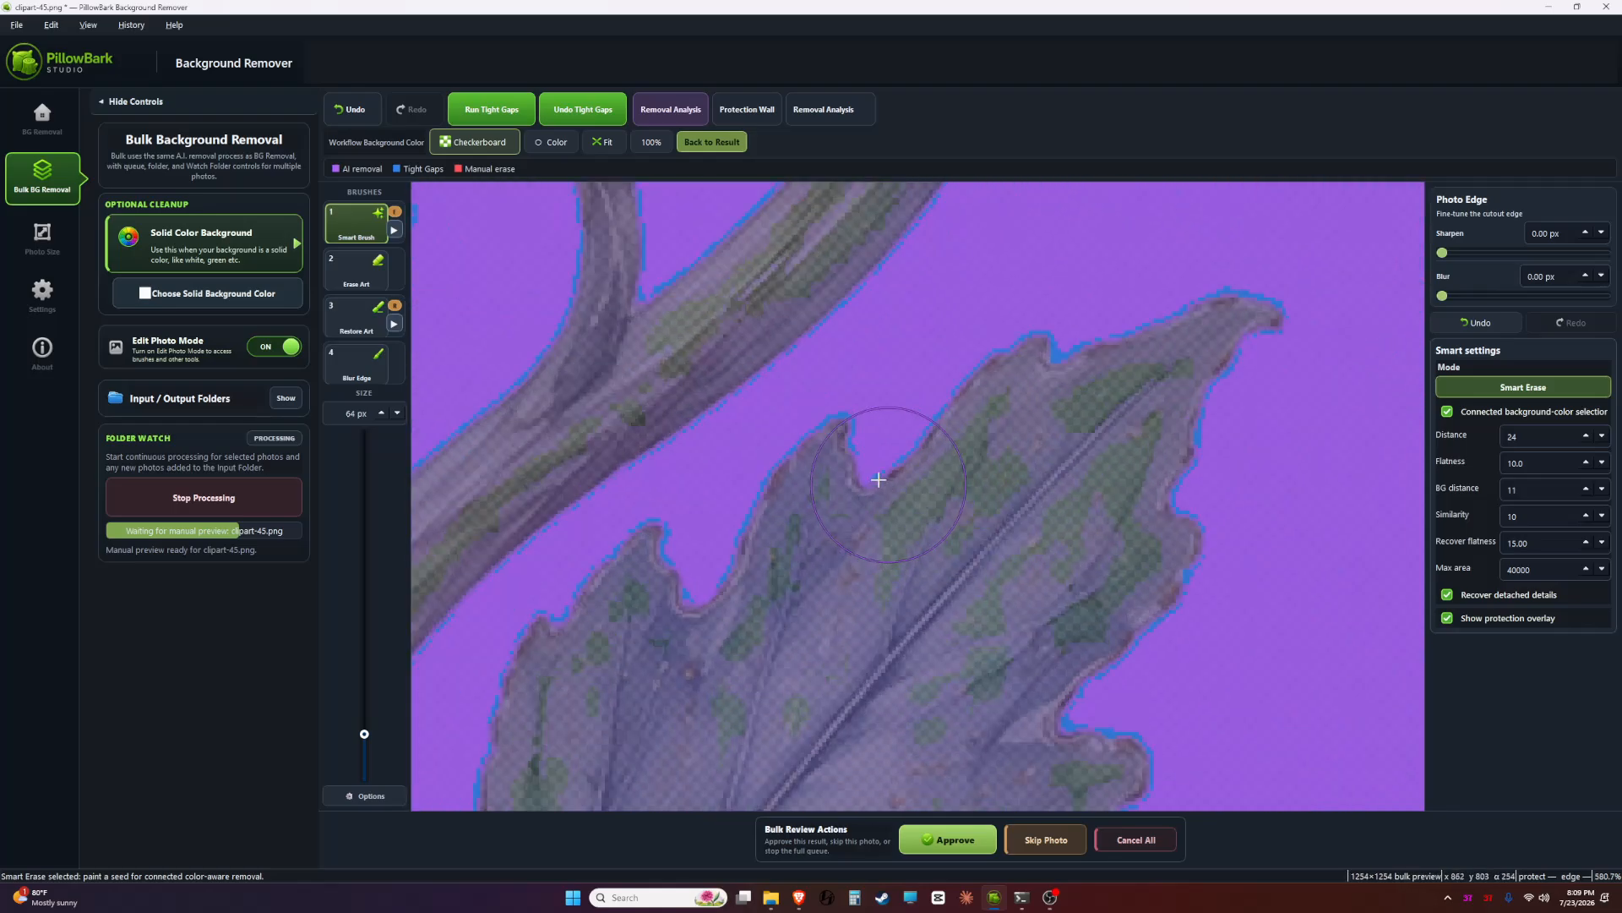
- Check the removal overlay around the hanging petals, curved stem and manually erased area, and return to the Result view
scroll(887, 483, "down", 5)
left_click_drag(562, 767, 764, 487)
left_click_drag(838, 435, 887, 540)
left_click_drag(805, 383, 980, 659)
left_click_drag(921, 254, 794, 453)
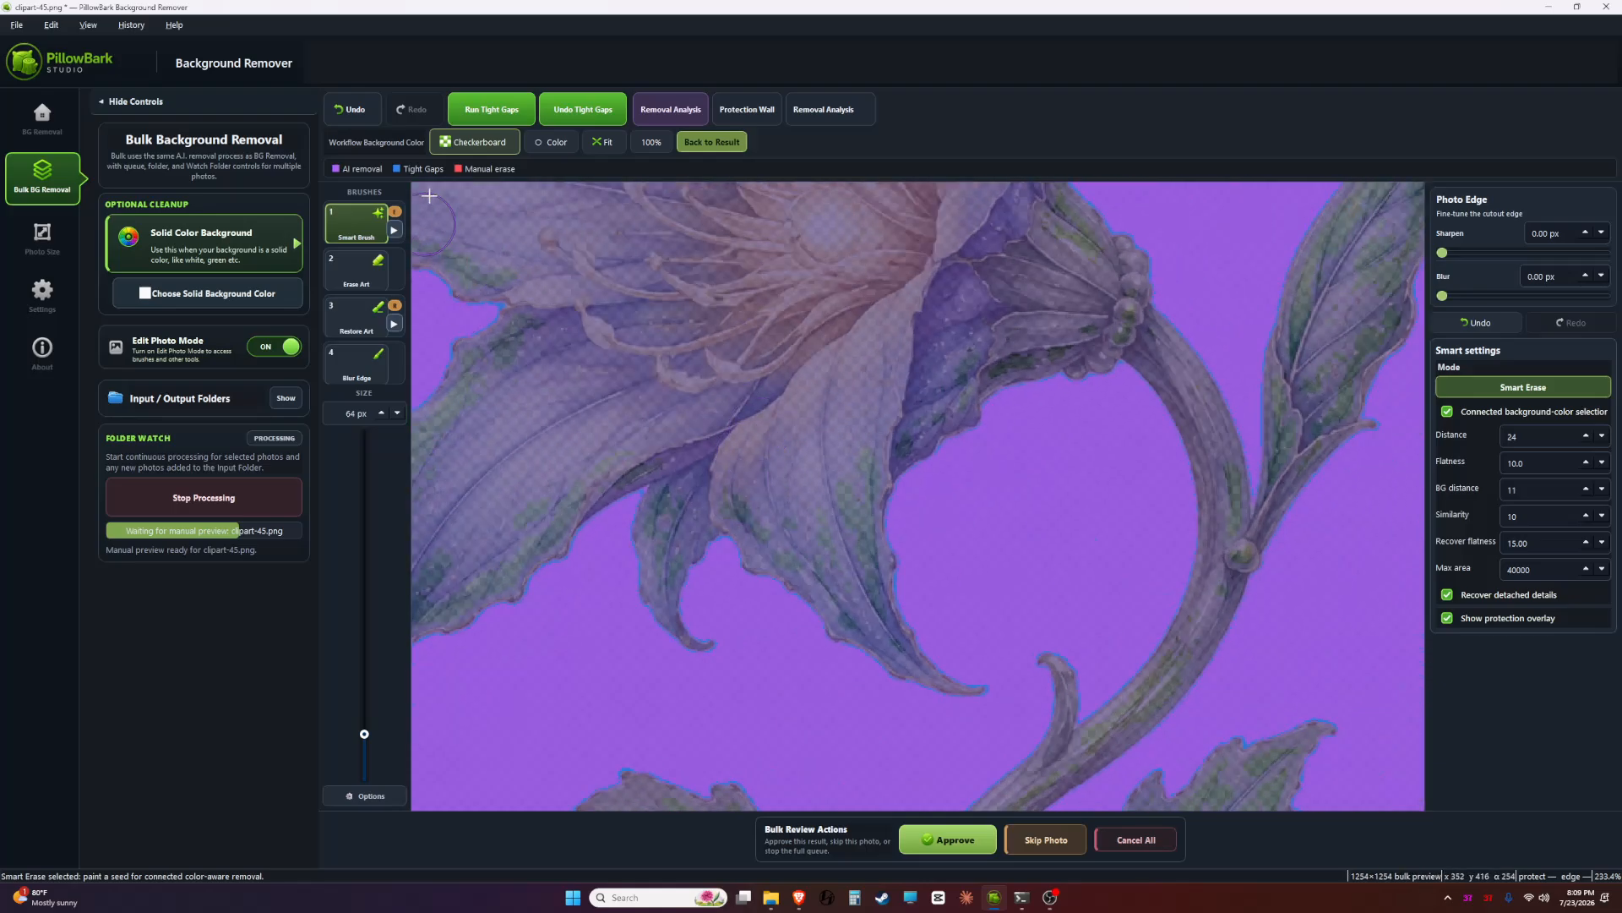
scroll(545, 247, "down", 5)
left_click_drag(559, 252, 752, 324)
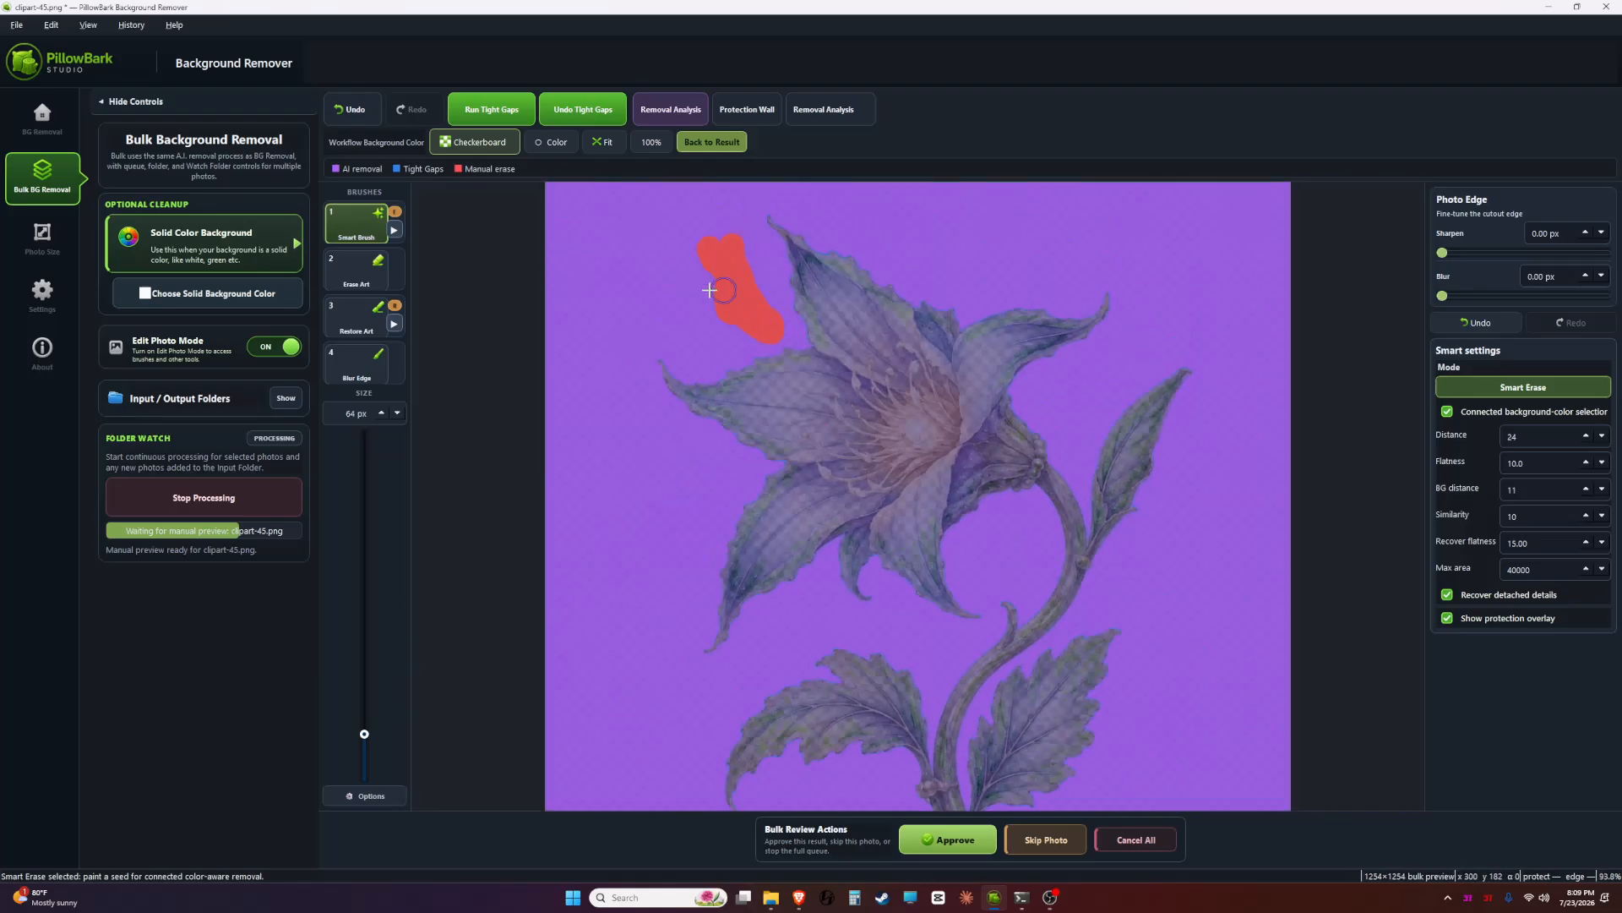
left_click(705, 117)
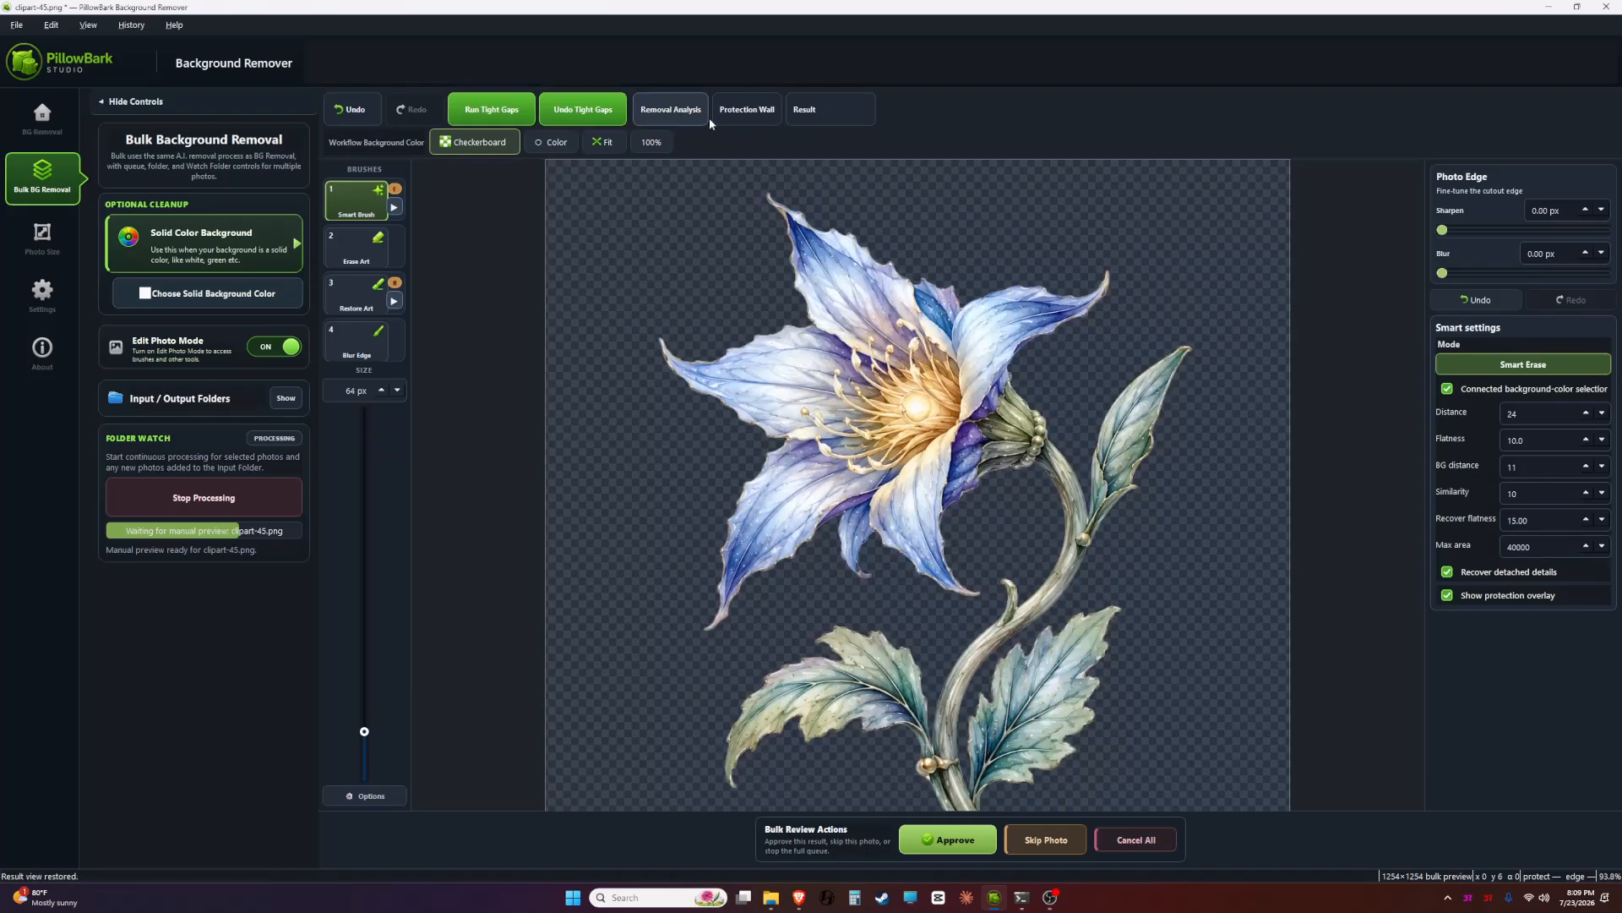
- Show the Protection Wall view and examine the protected outlines around the petals, stamens and upper leaf
left_click(742, 118)
scroll(859, 337, "up", 6)
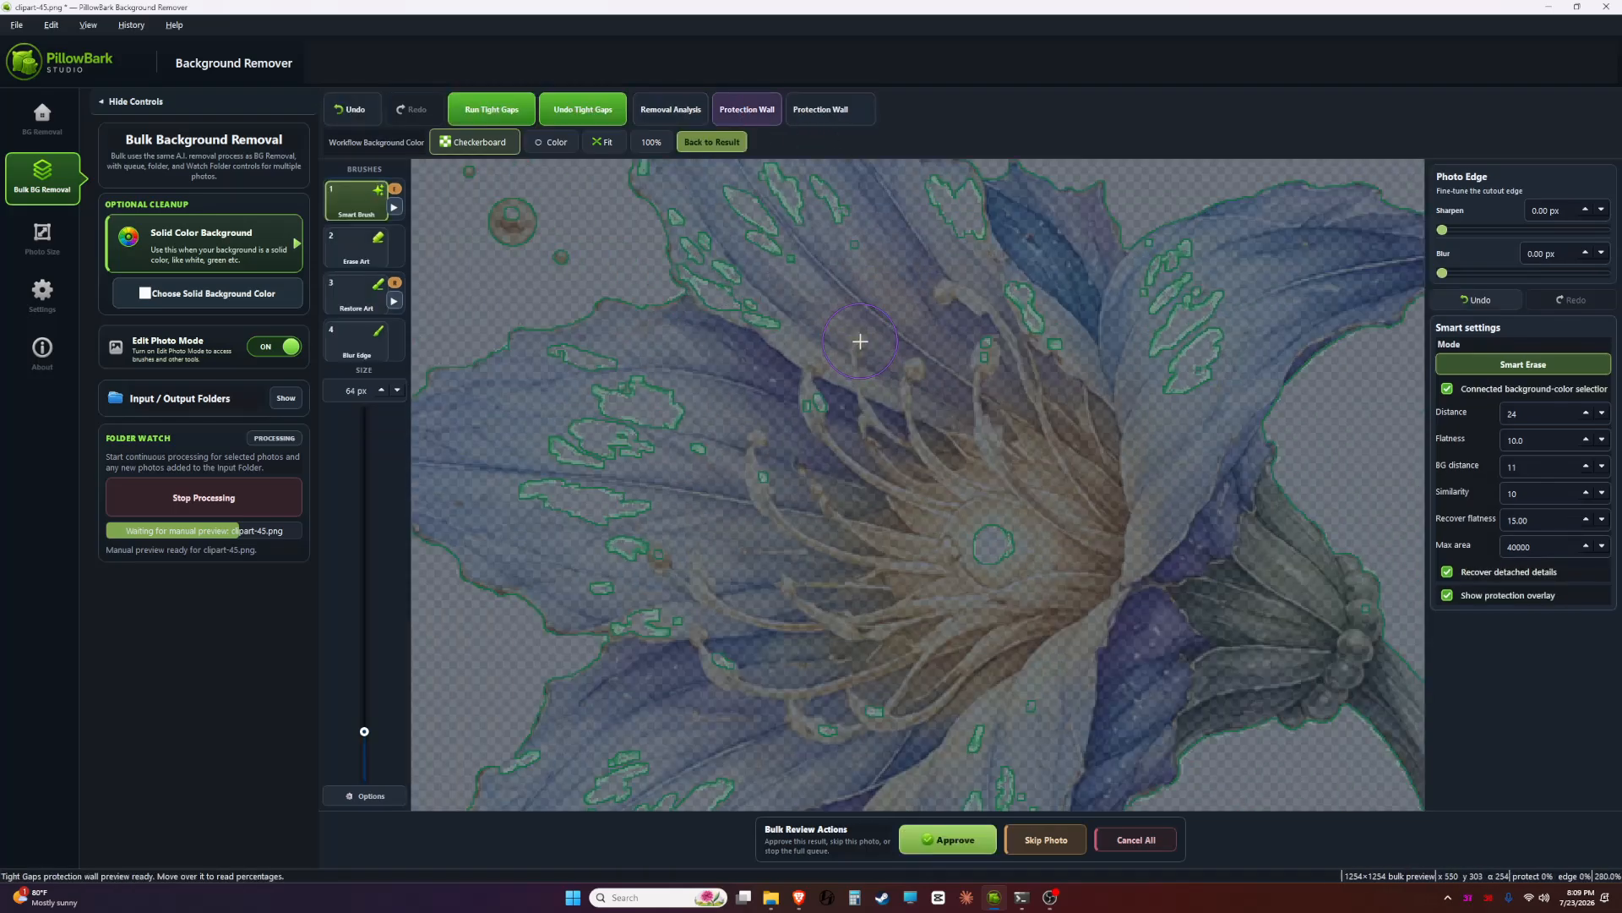
left_click_drag(801, 289, 746, 412)
left_click_drag(1159, 516, 590, 138)
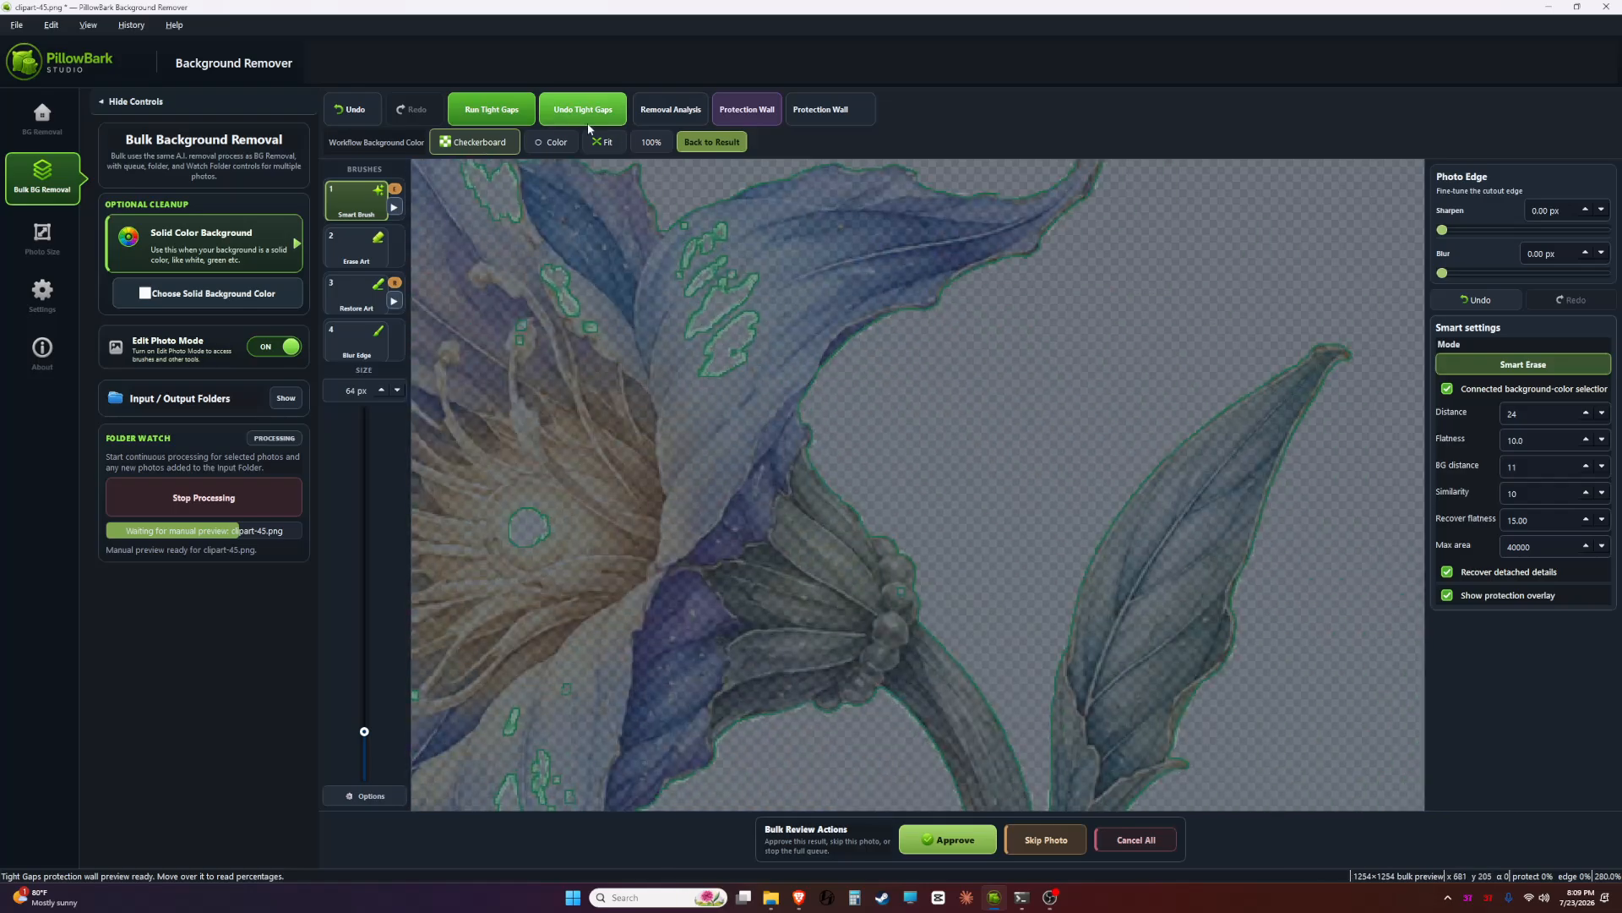
- Compare the Original, Result and Alpha Mask previews of the flower
left_click(818, 110)
left_click(823, 155)
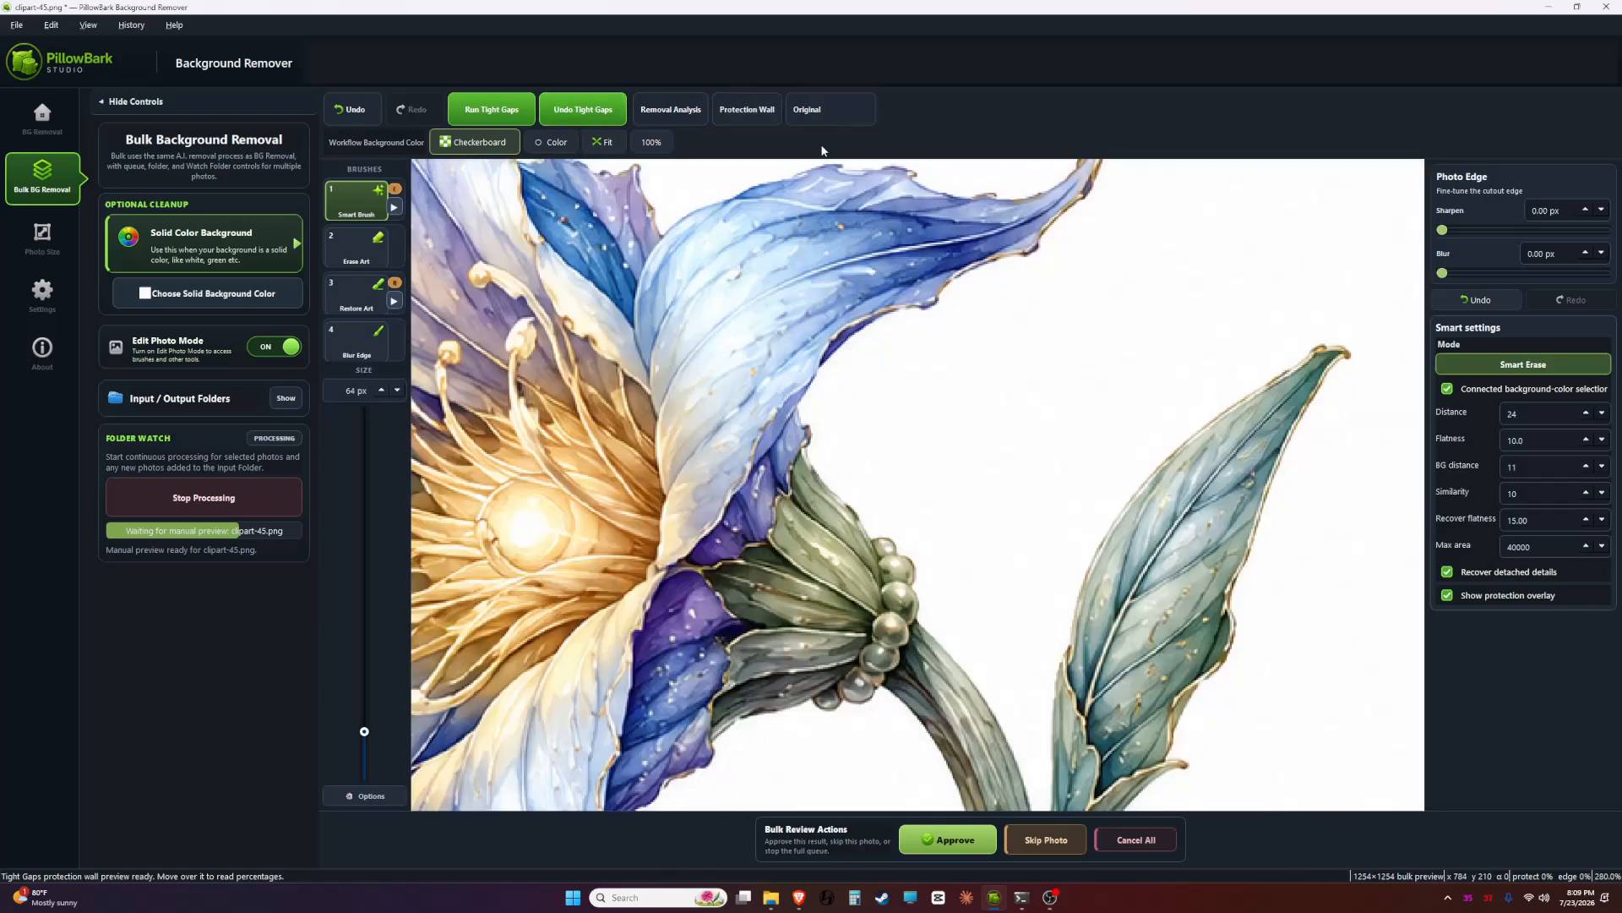
left_click(809, 136)
left_click(836, 111)
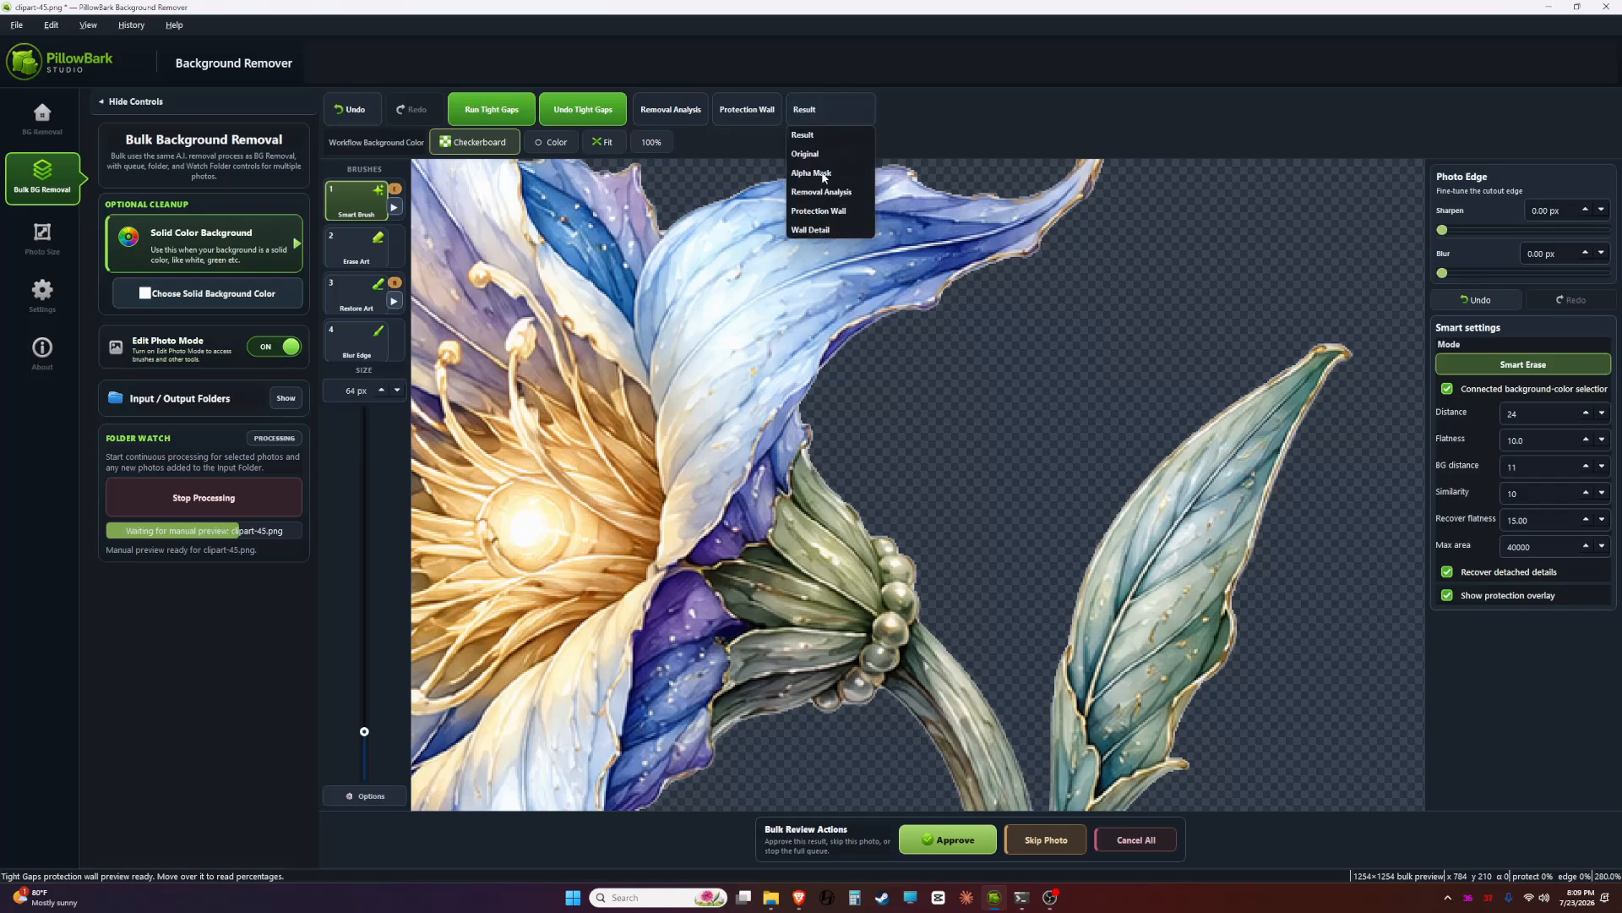
left_click(819, 173)
- View the flower in the Removal Analysis, Protection Wall and Wall Detail previews, and return to the Result preview
left_click(833, 118)
left_click(823, 193)
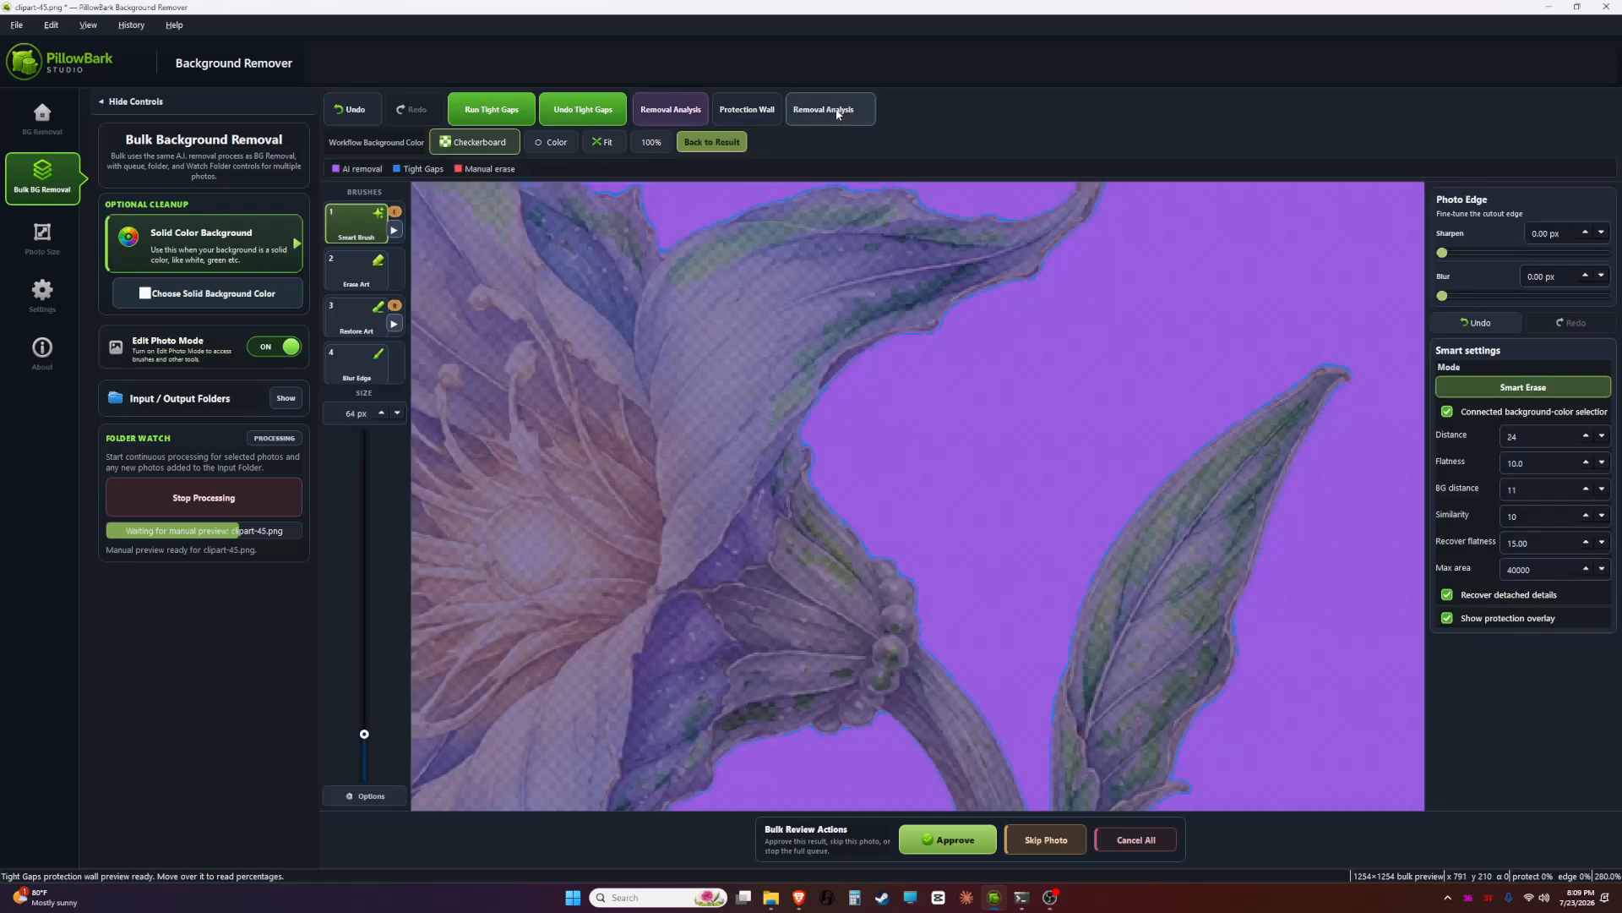
left_click(821, 212)
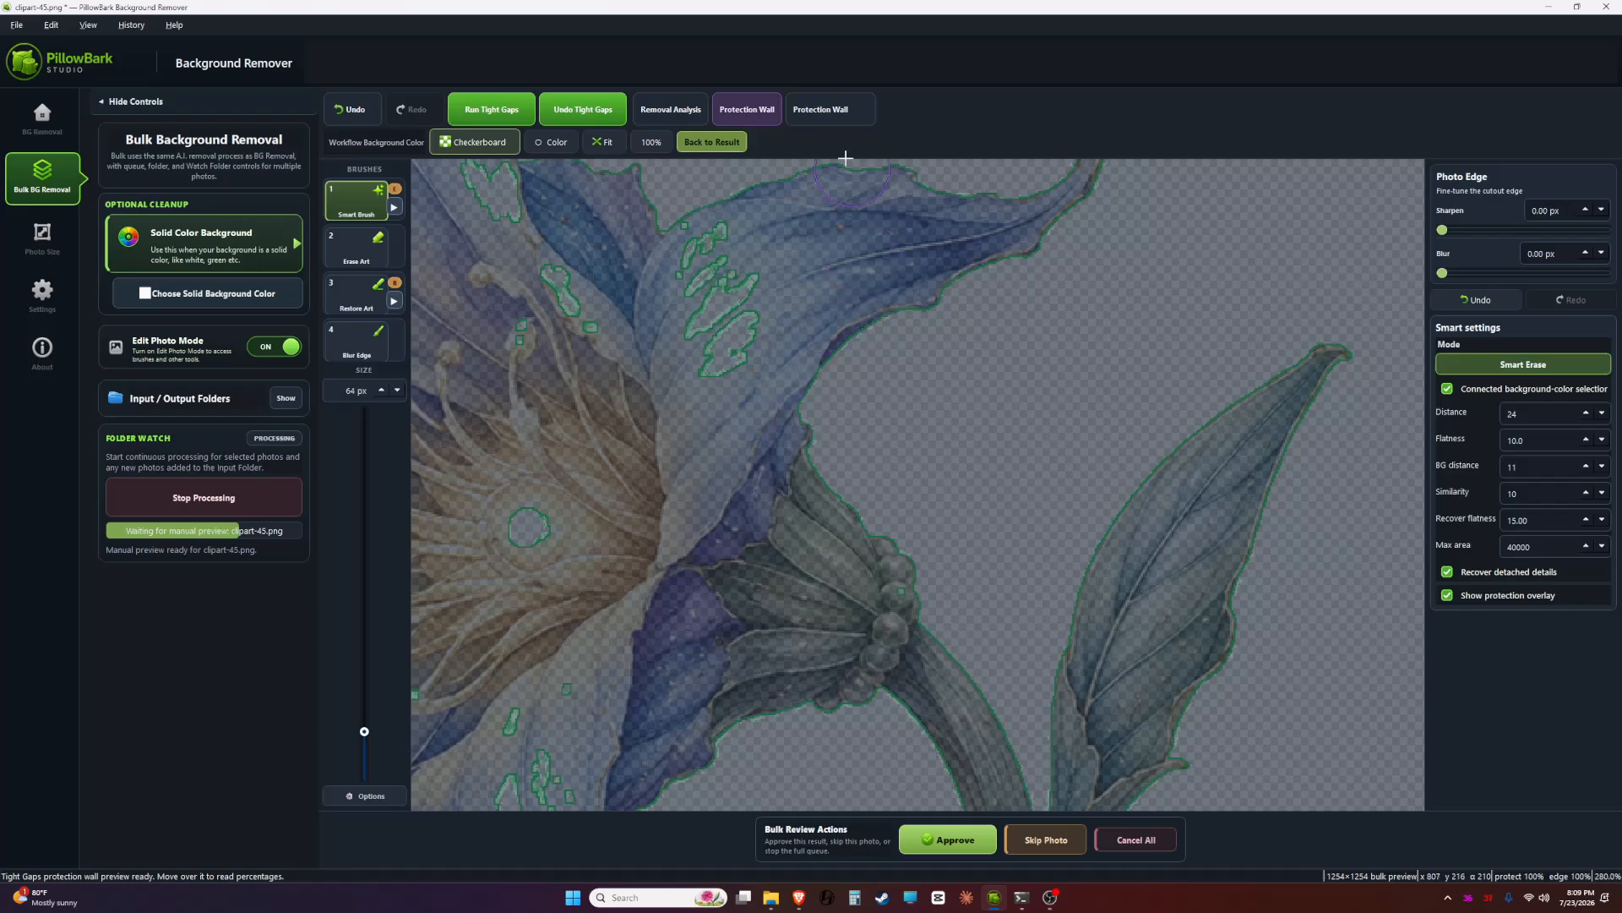
left_click(832, 110)
left_click(836, 228)
left_click(832, 111)
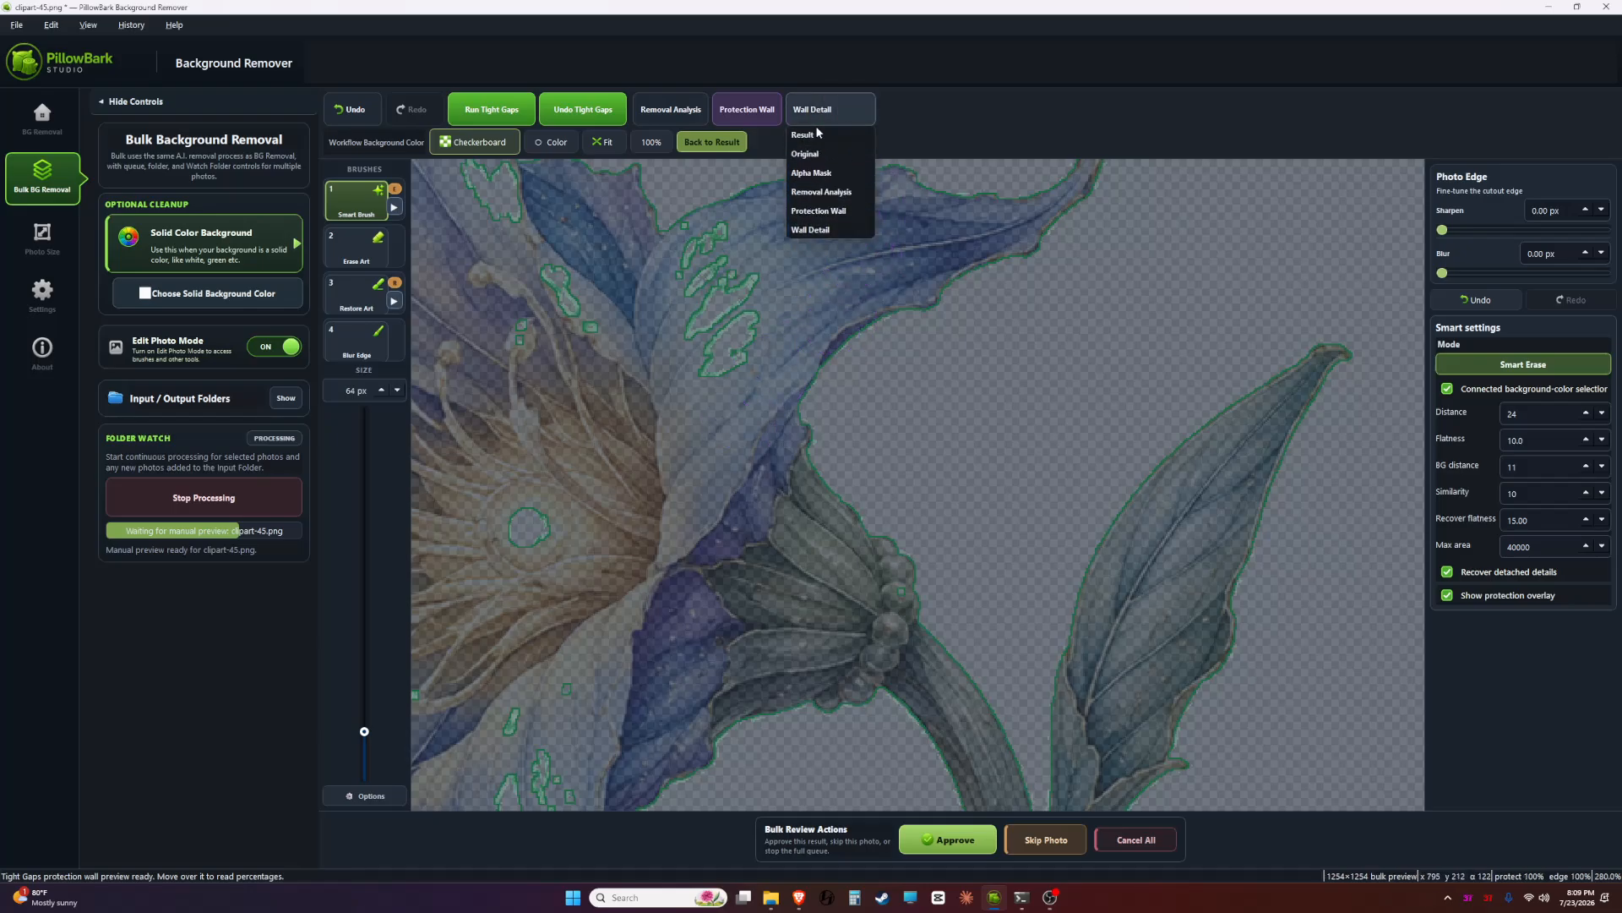
left_click(823, 137)
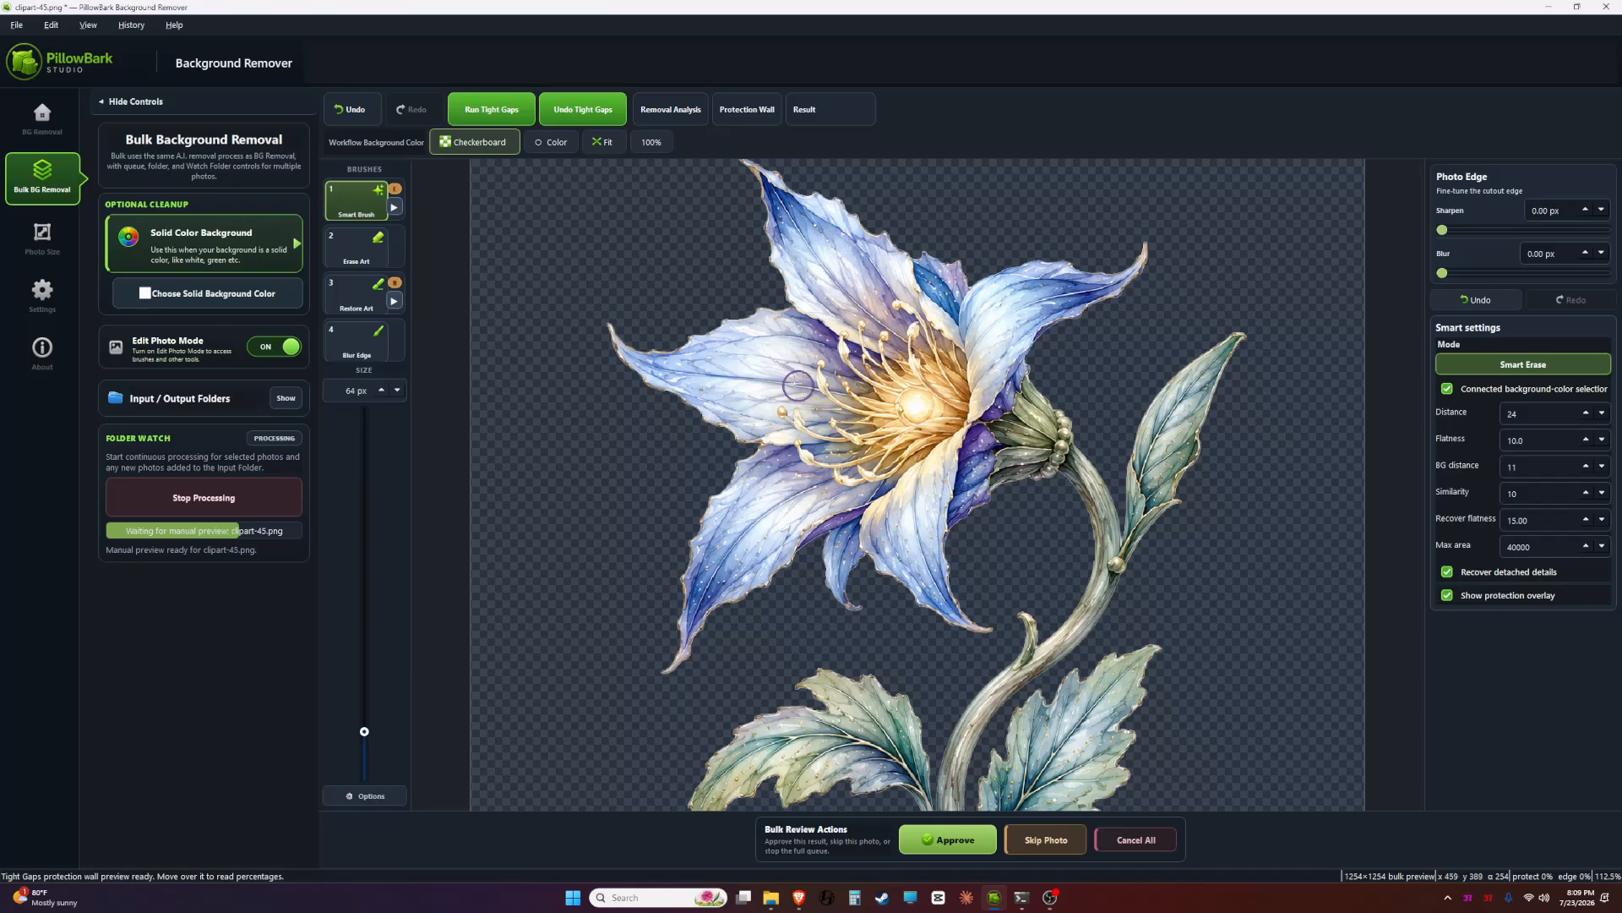
- Inspect the jagged lower tip of the stem up close, comparing the Result and Removal Analysis views
scroll(836, 321, "down", 4)
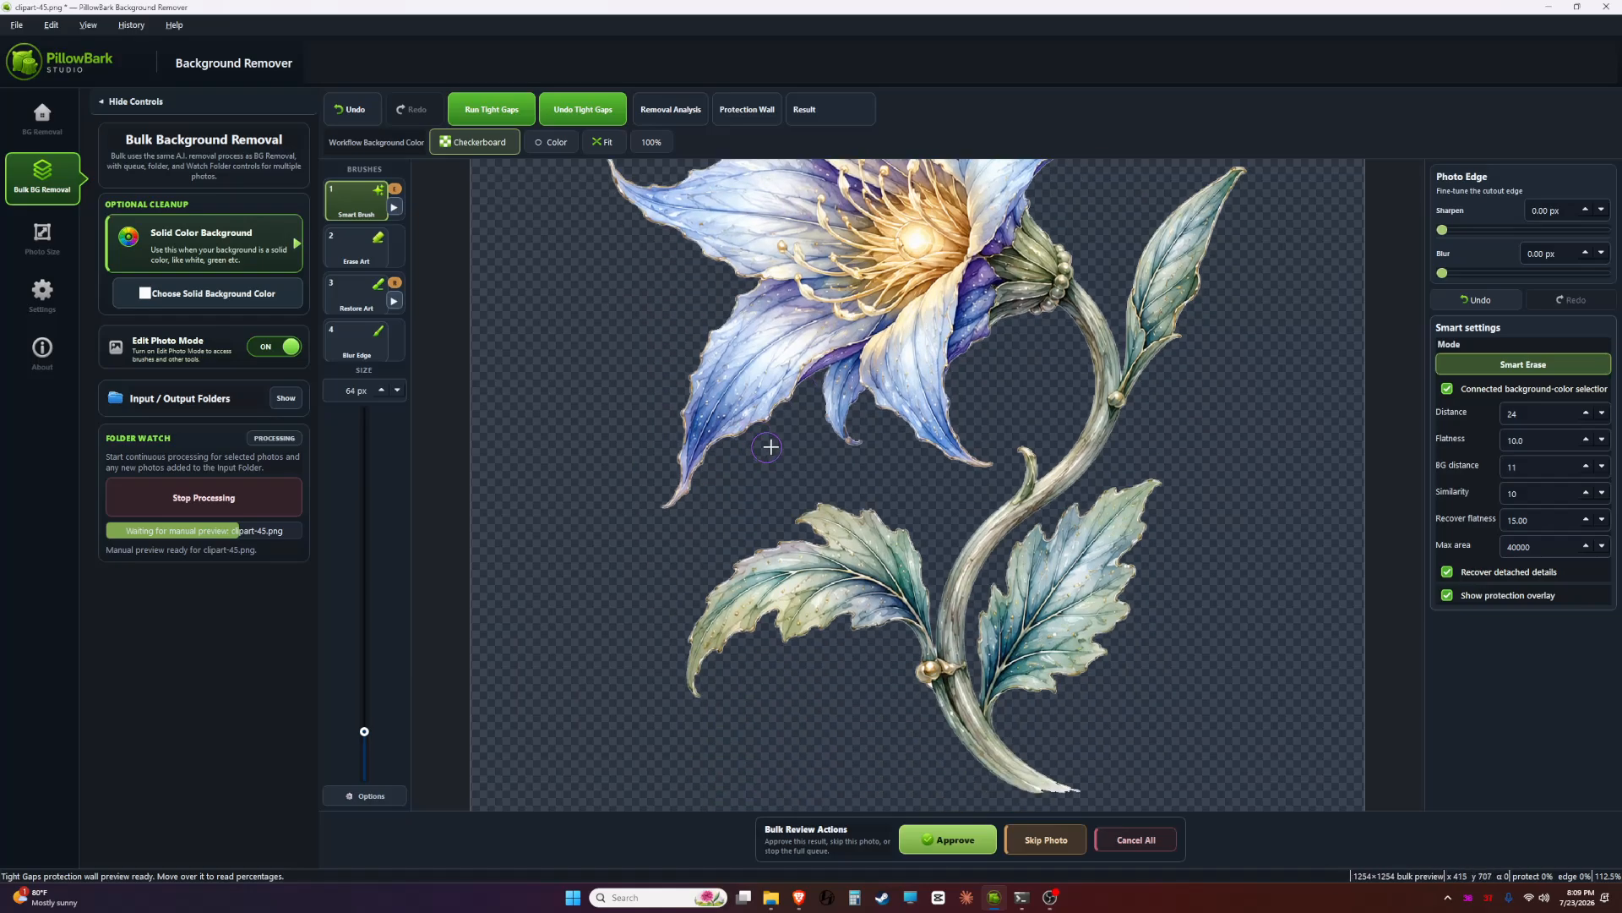
scroll(938, 539, "up", 6)
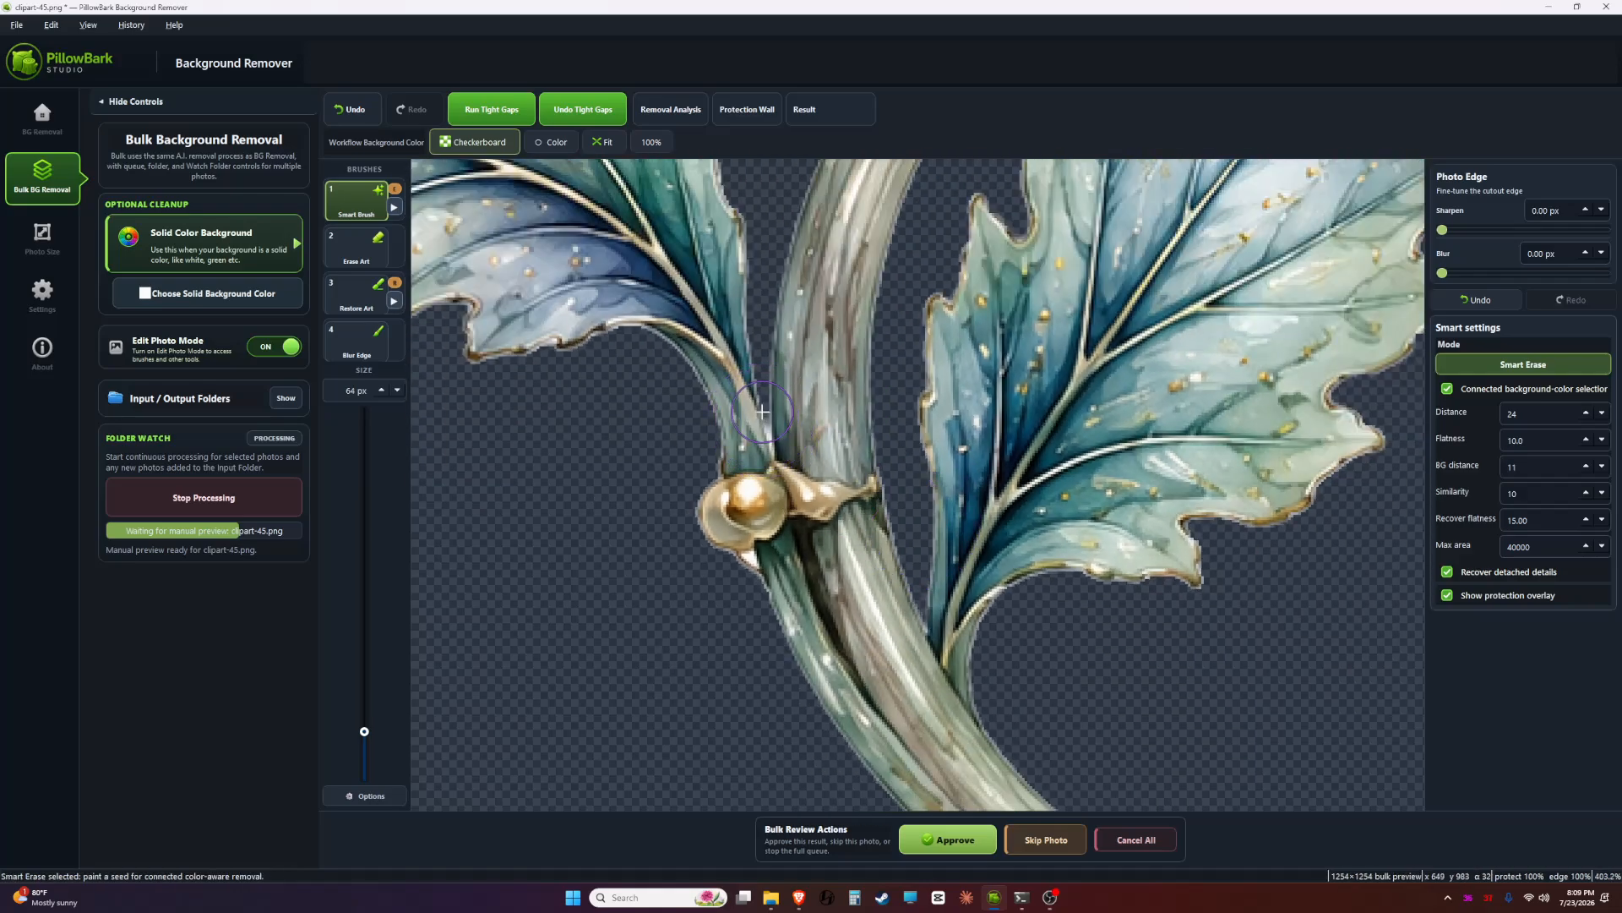
scroll(968, 529, "down", 4)
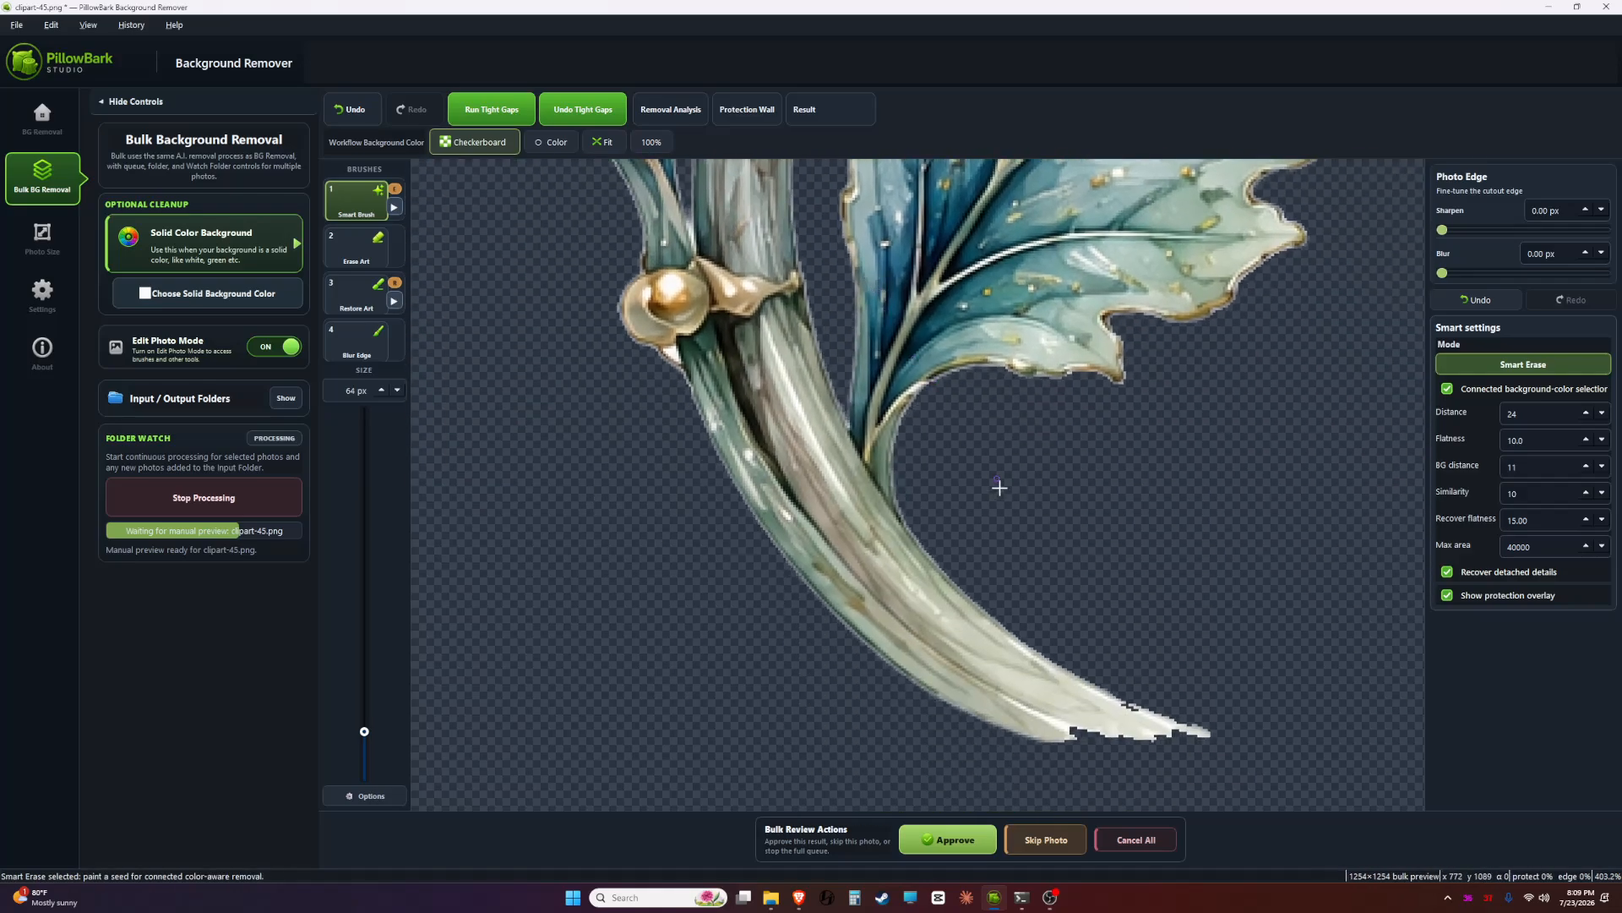
scroll(963, 611, "up", 6)
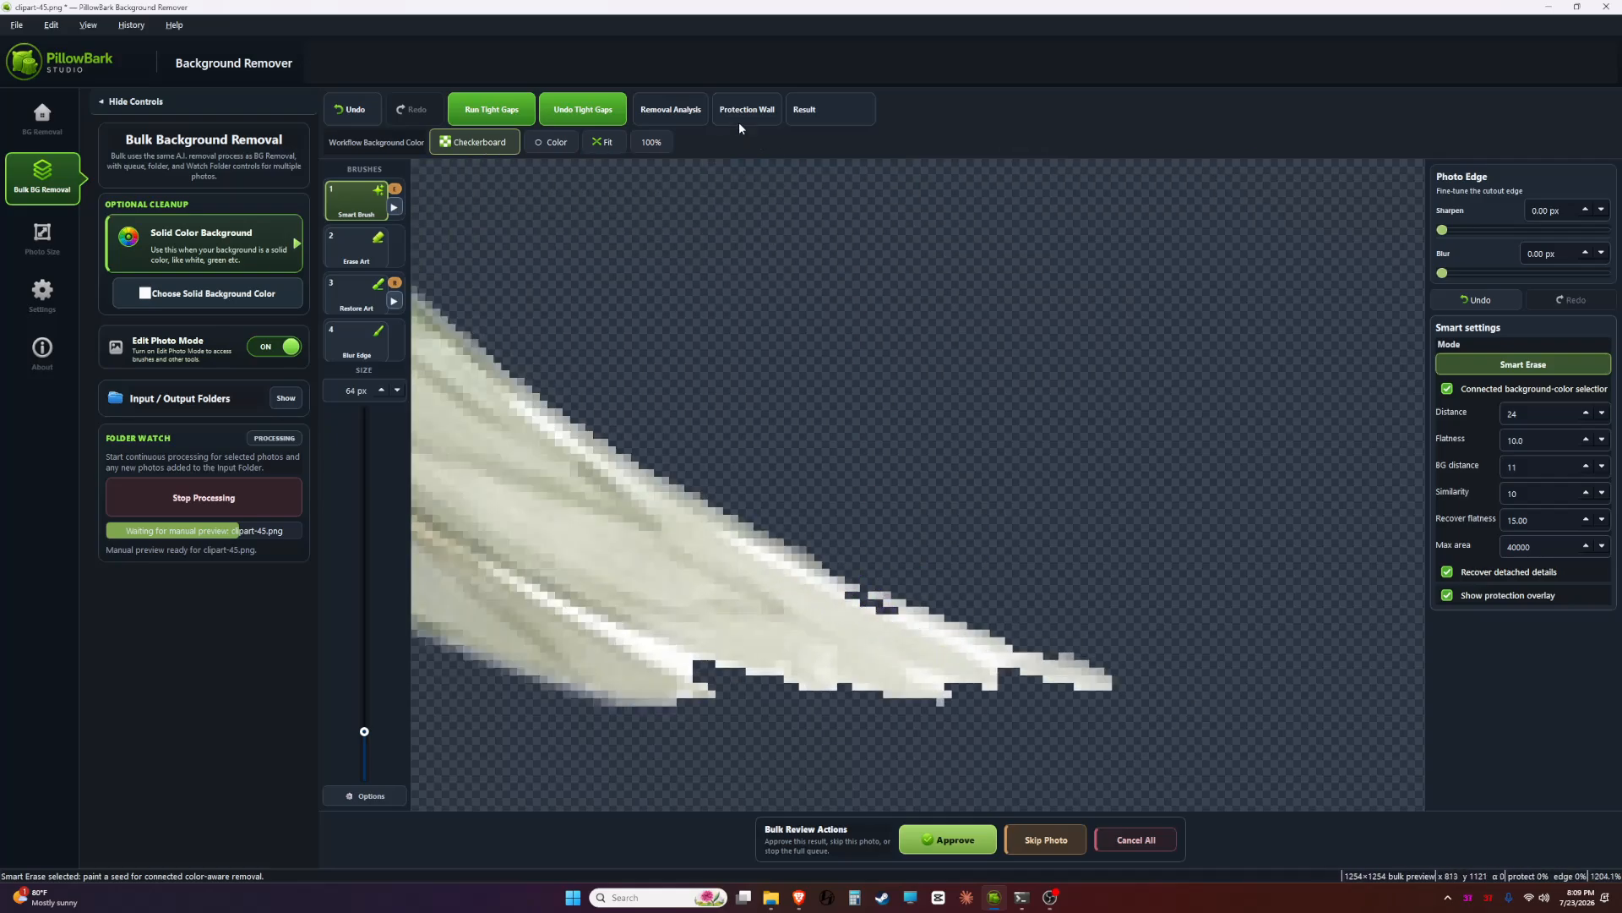
left_click(690, 116)
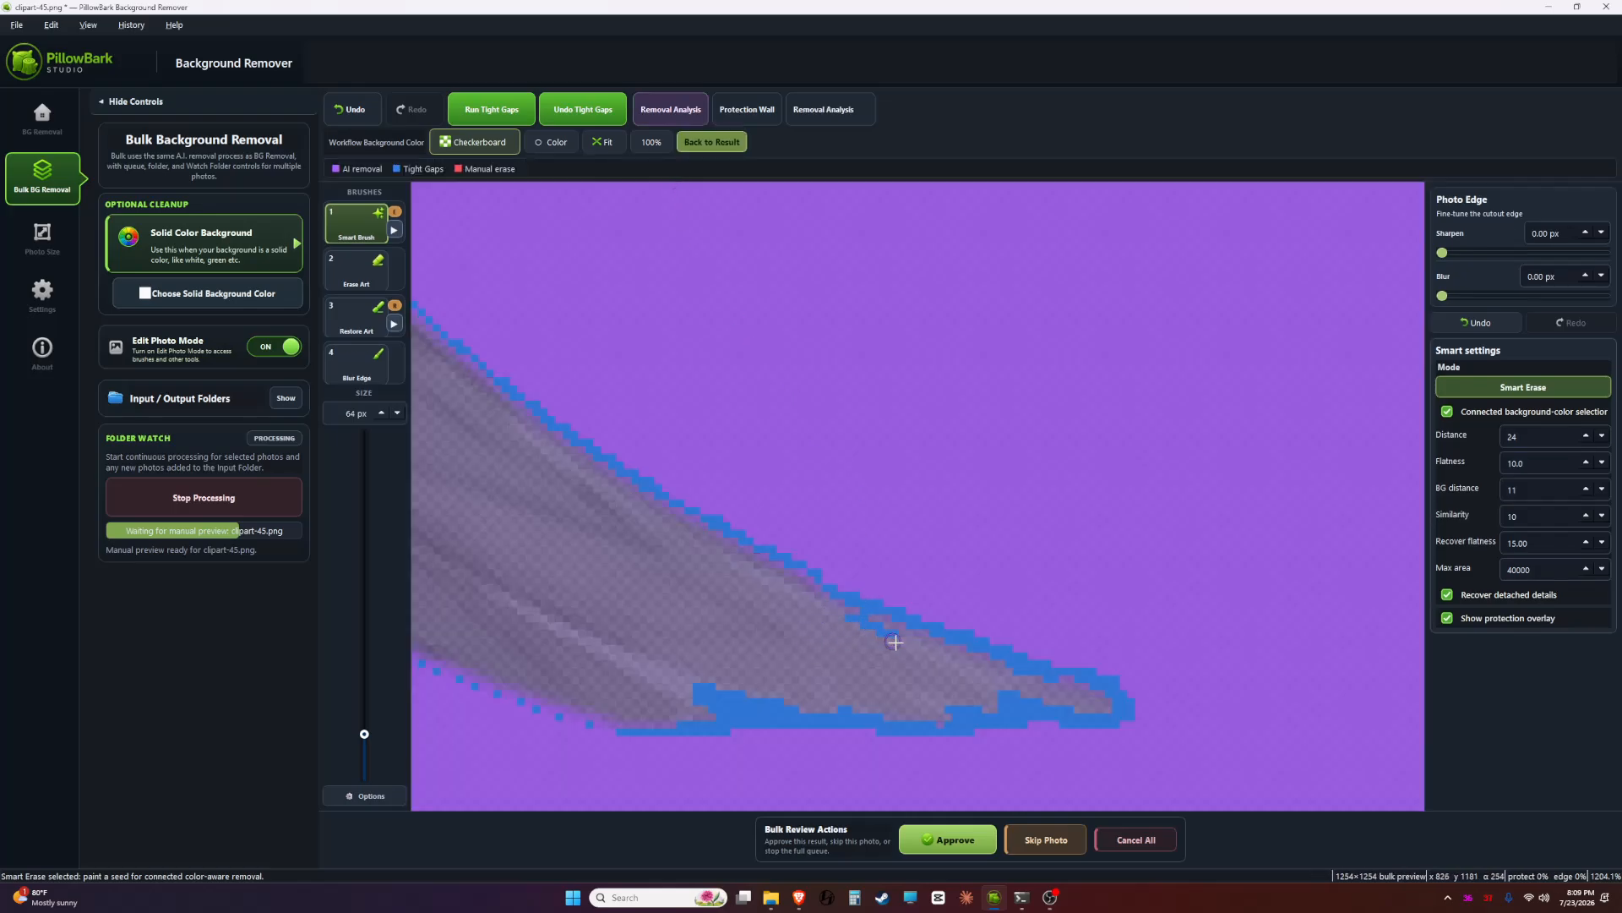
left_click(664, 113)
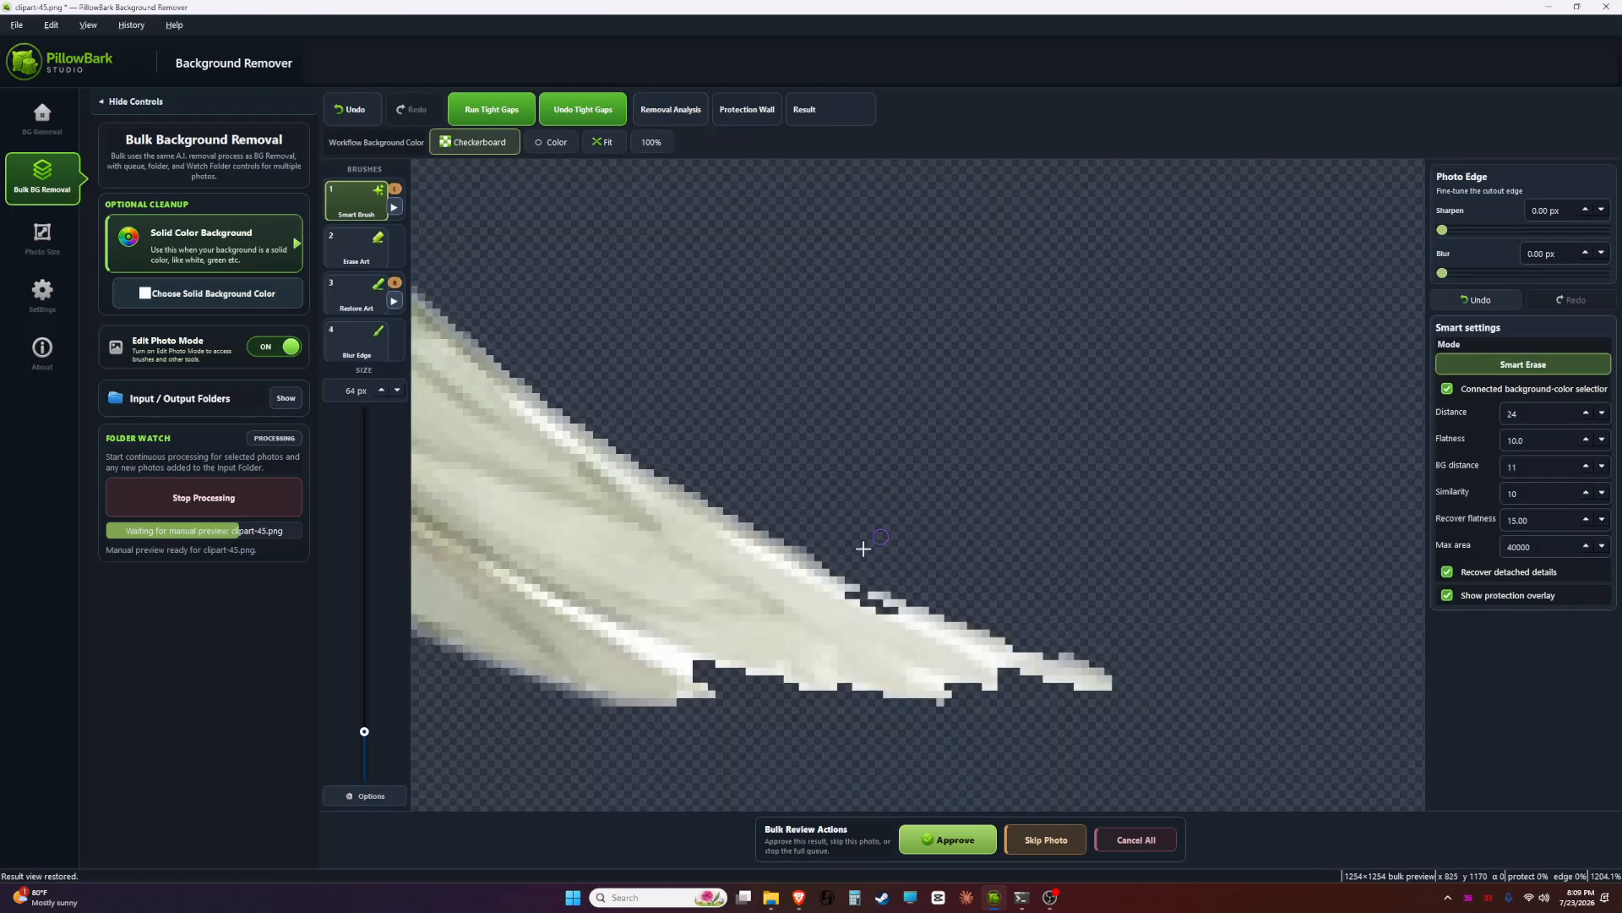
- Restore the Tight Gaps damage along the stem's lower tip with the Restore Art brush, and check the repair in Removal Analysis
key("3")
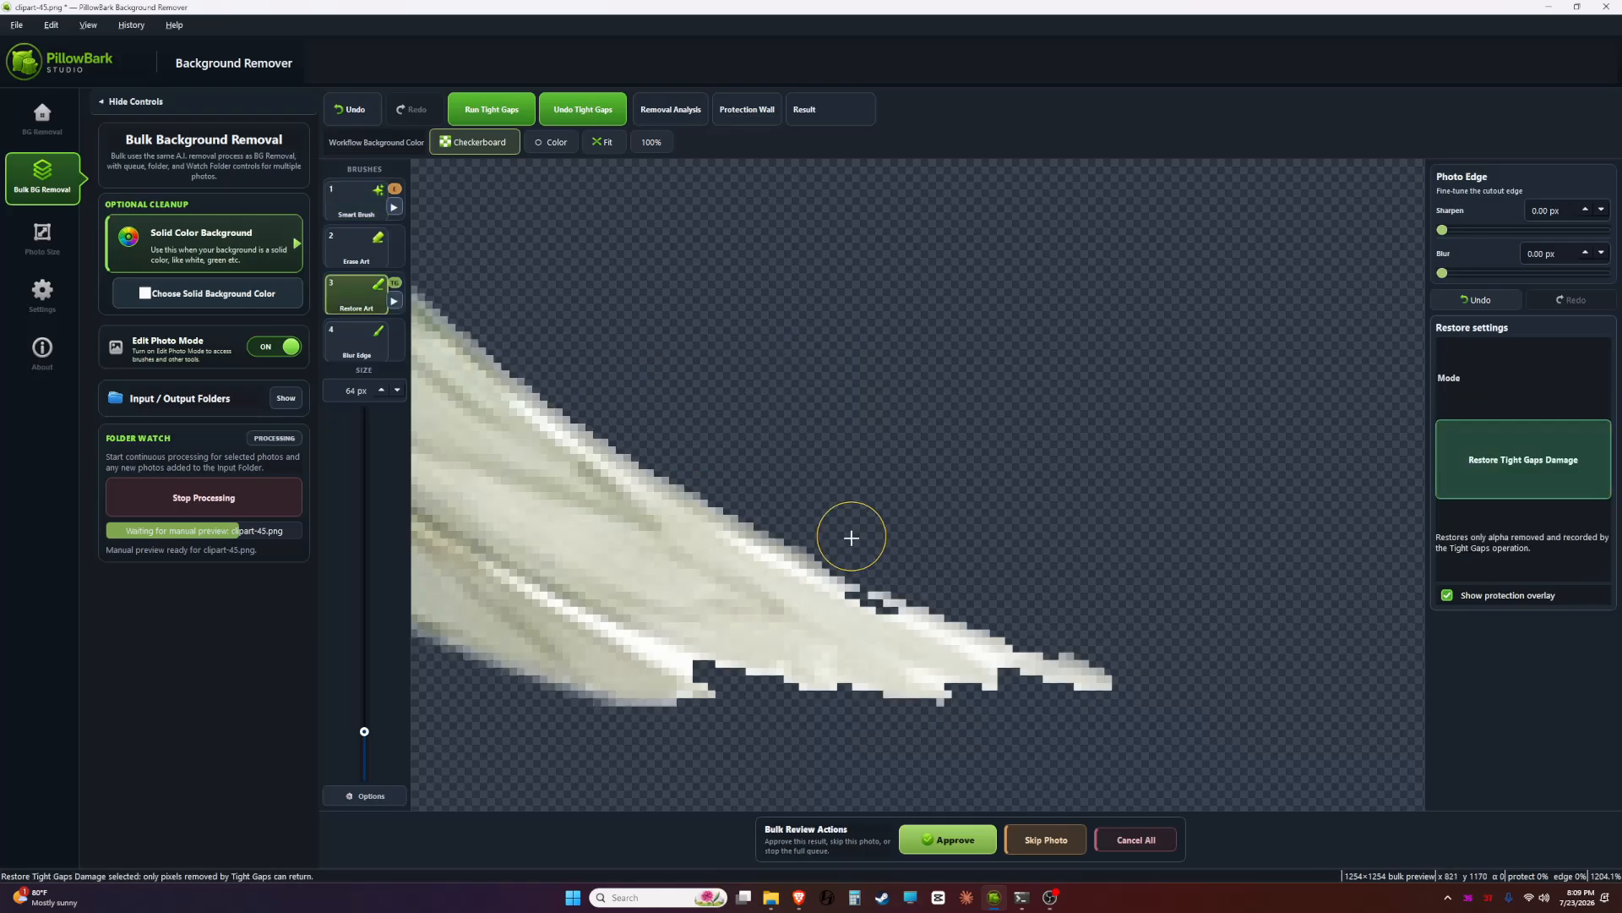
mouse_move(852, 538)
left_mouse_down()
mouse_move(1025, 645)
mouse_move(811, 673)
mouse_move(1144, 677)
left_mouse_up()
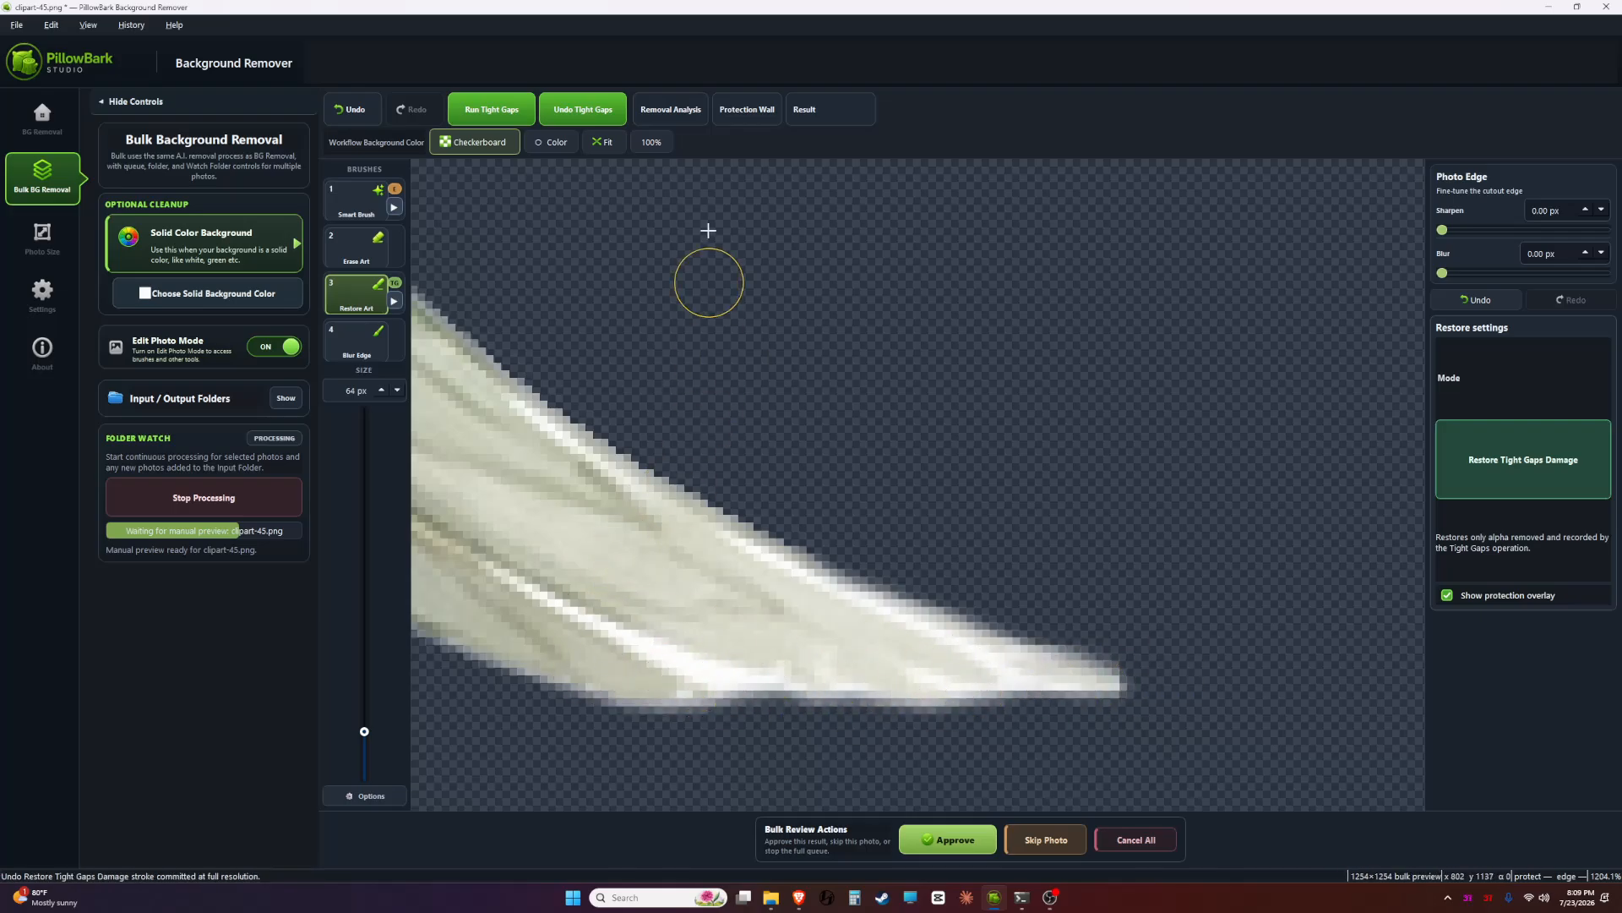
left_click(671, 111)
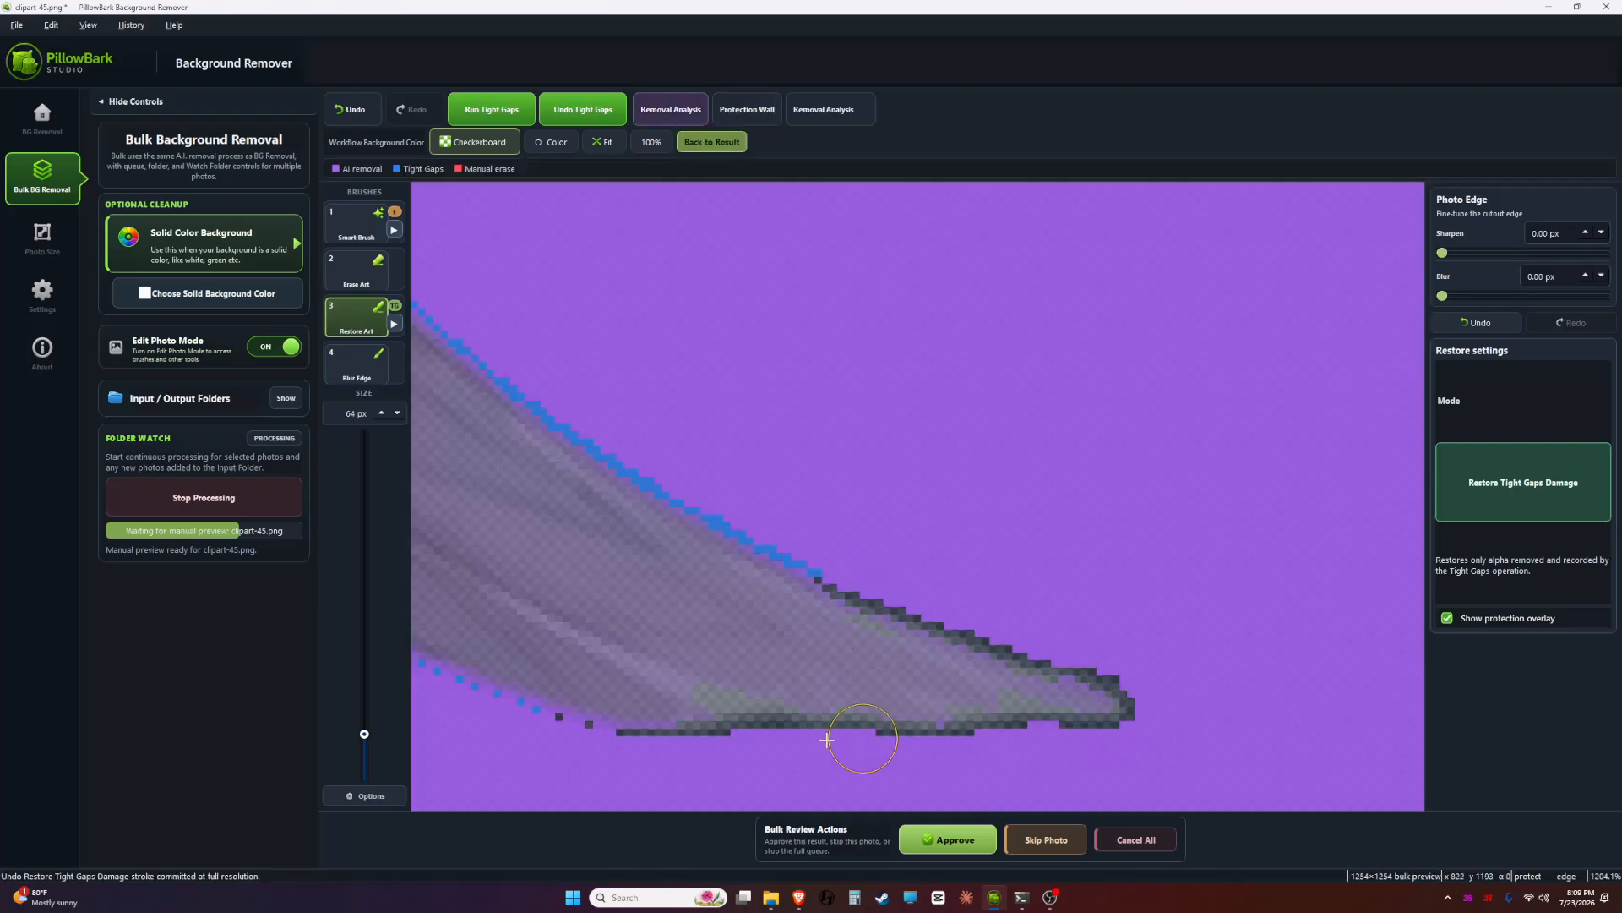
left_click(712, 142)
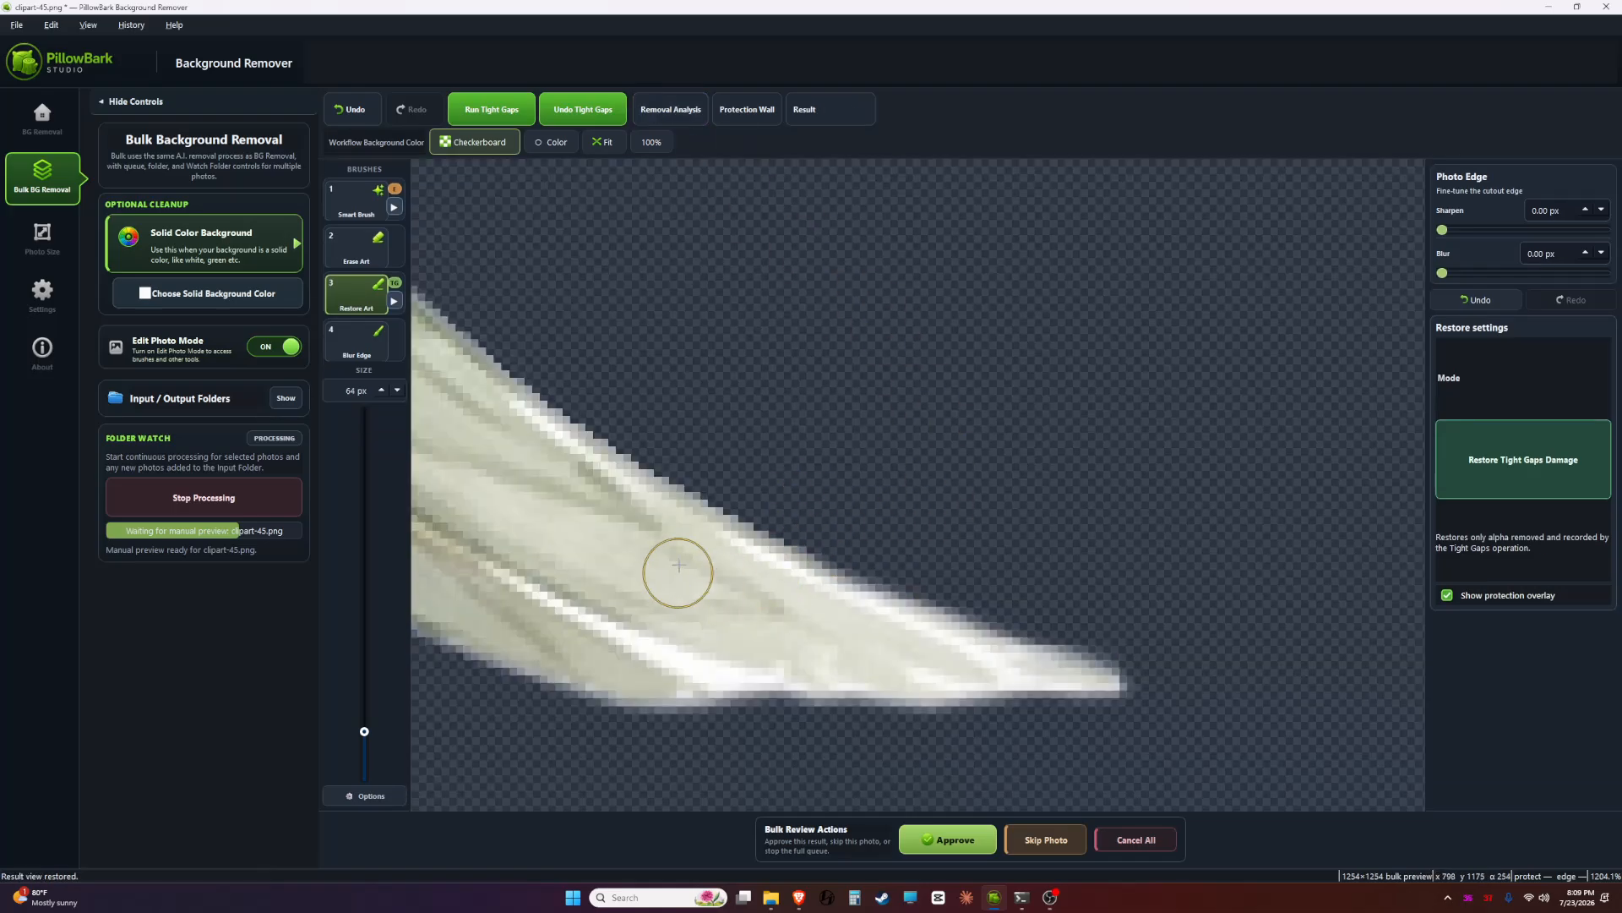
- Inspect the edges of the stem, the gold bead joint and the lower leaves for further Tight Gaps damage
scroll(744, 545, "down", 5)
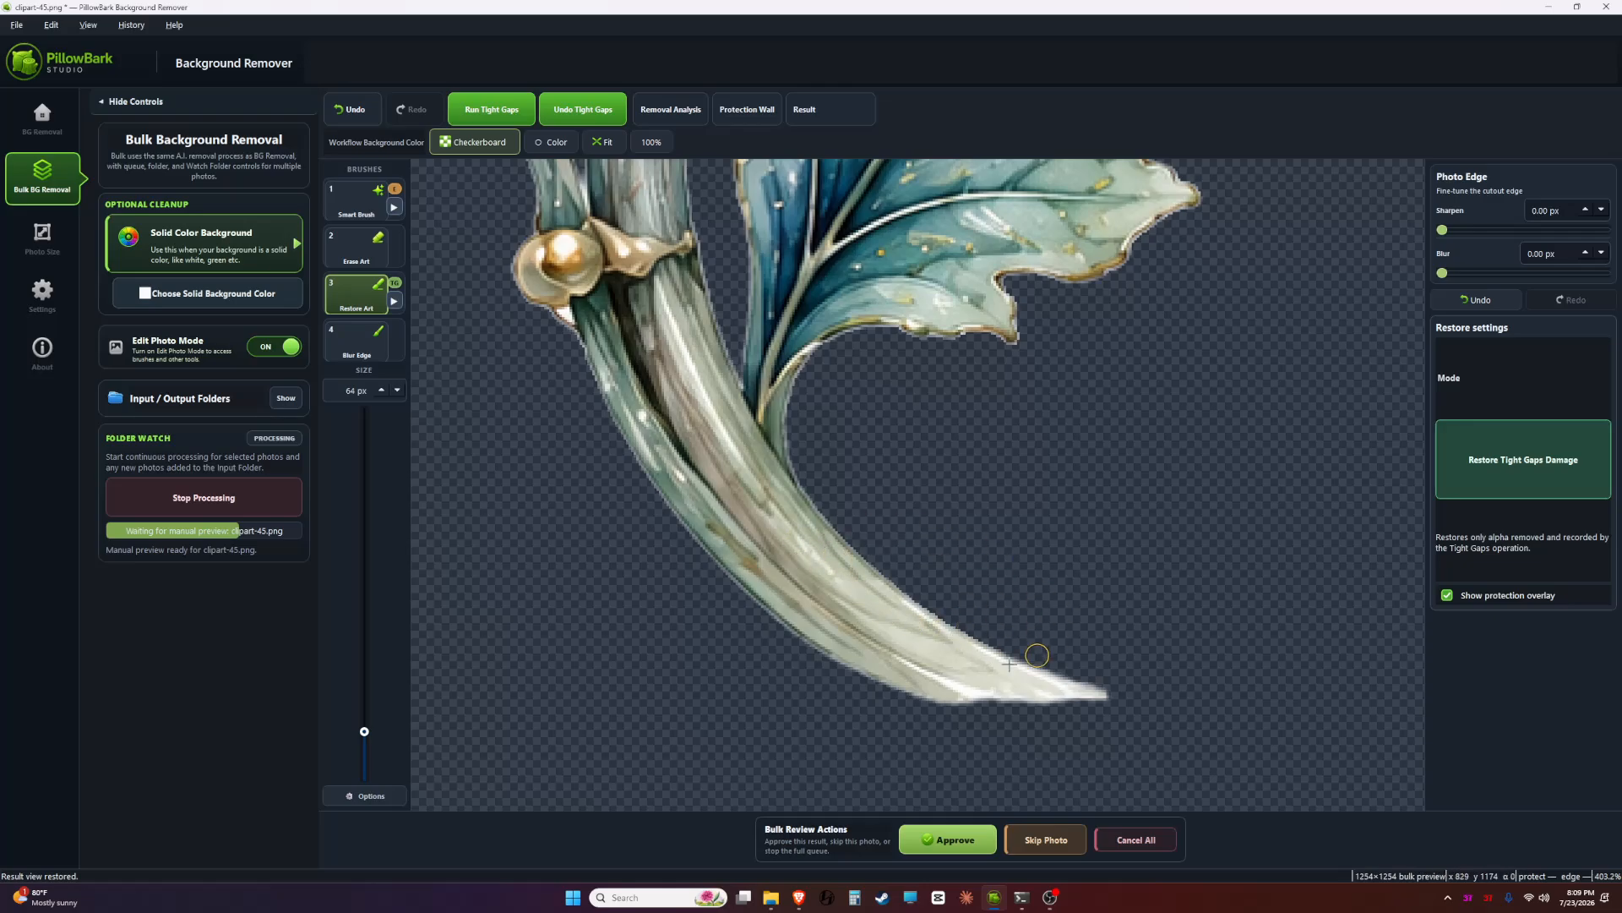
left_click_drag(817, 421, 738, 371)
scroll(765, 660, "down", 2)
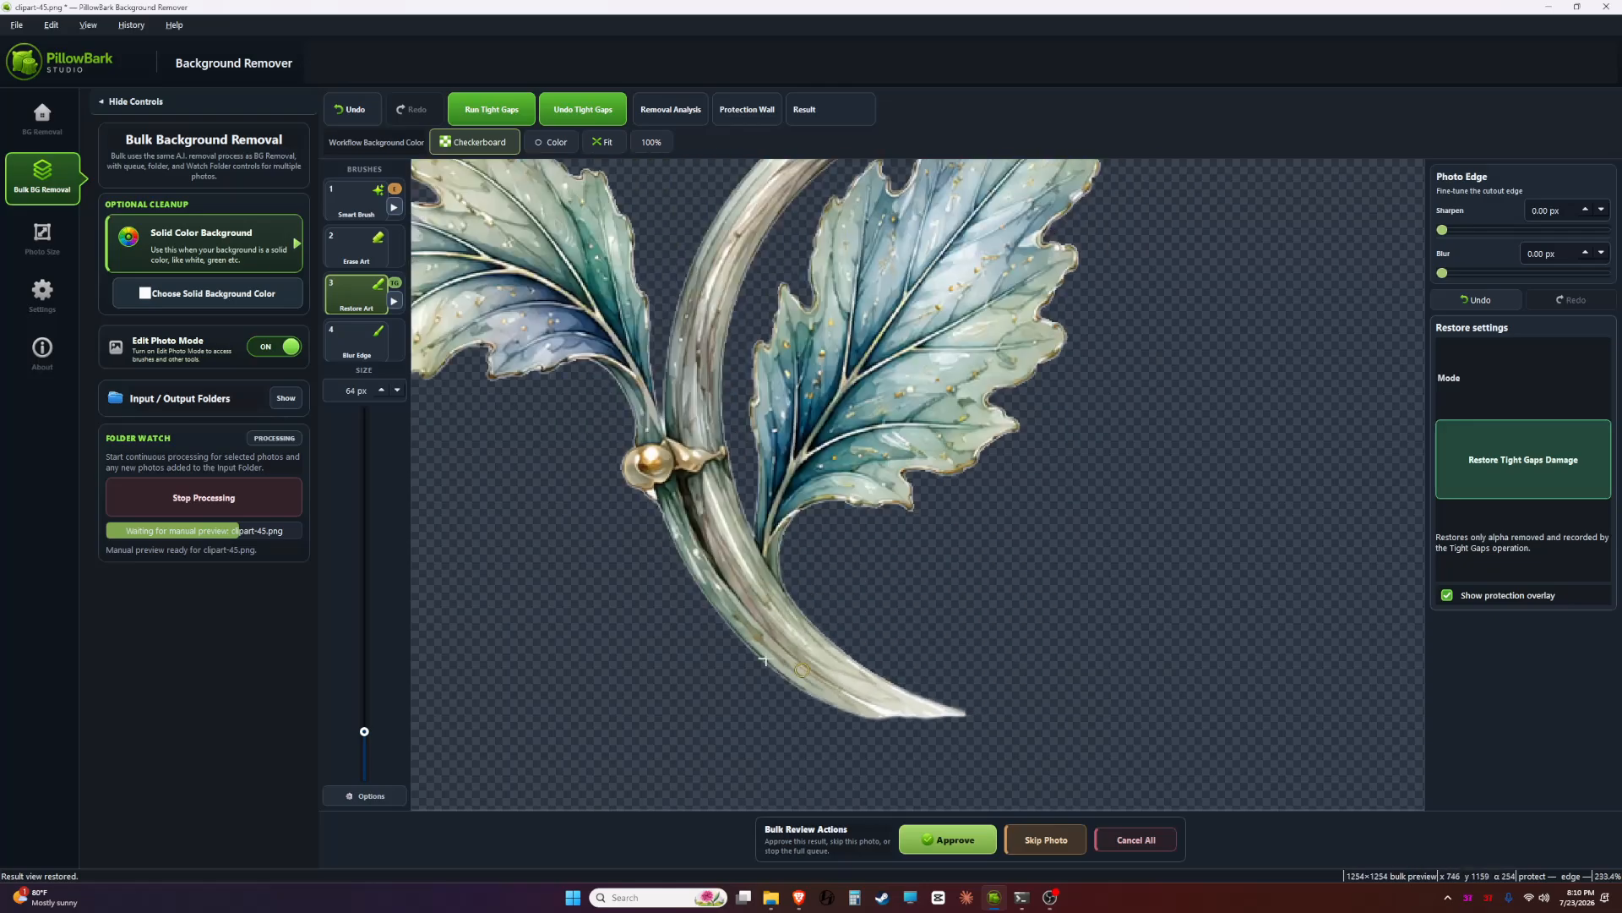
scroll(701, 530, "up", 5)
scroll(936, 503, "down", 5)
left_click_drag(702, 224, 654, 406)
scroll(708, 502, "up", 7)
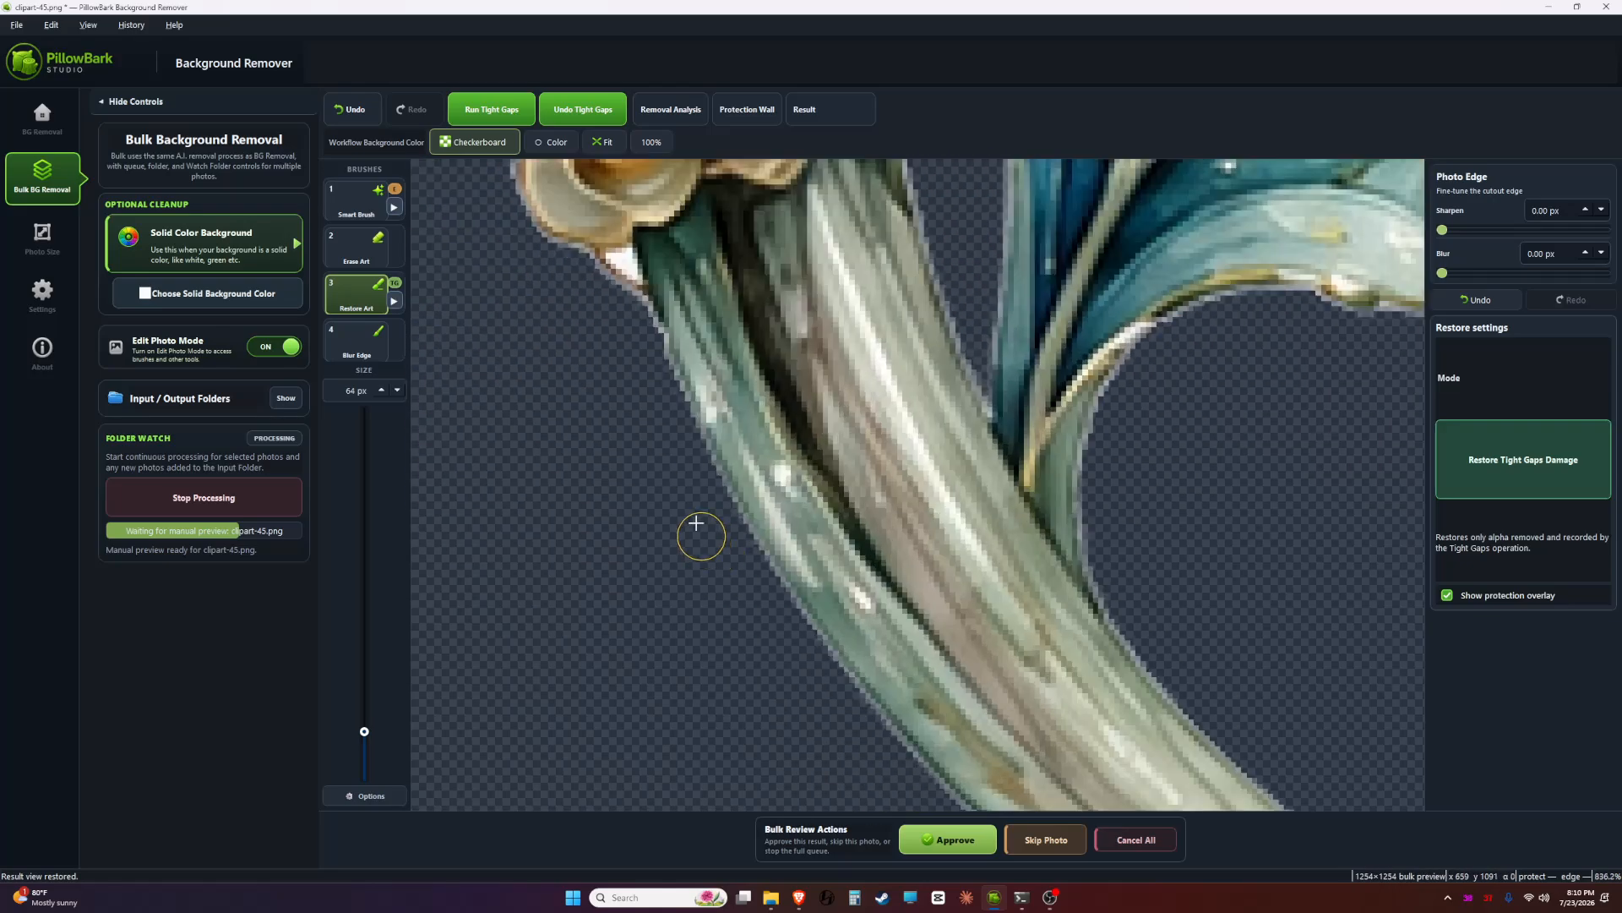
left_click_drag(1014, 635, 1299, 744)
left_click_drag(930, 608, 1277, 498)
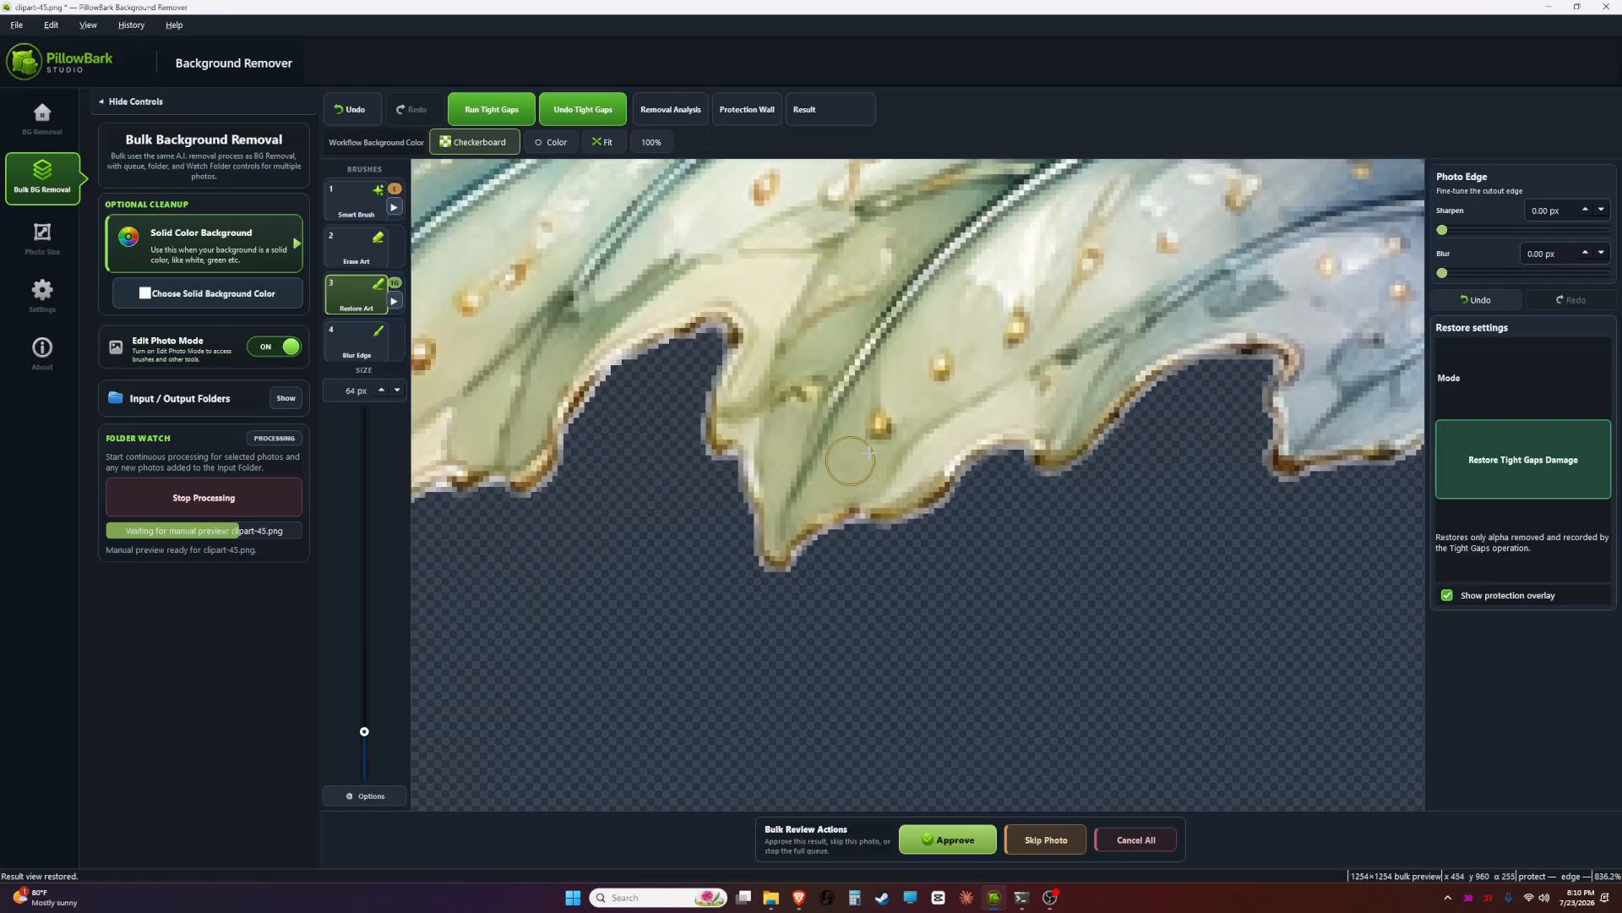
- Inspect the scalloped lower and upper edges of the left leaf for leftover background or damage
left_click_drag(713, 402, 1385, 233)
left_click_drag(1077, 359, 912, 667)
left_click_drag(1293, 219, 701, 718)
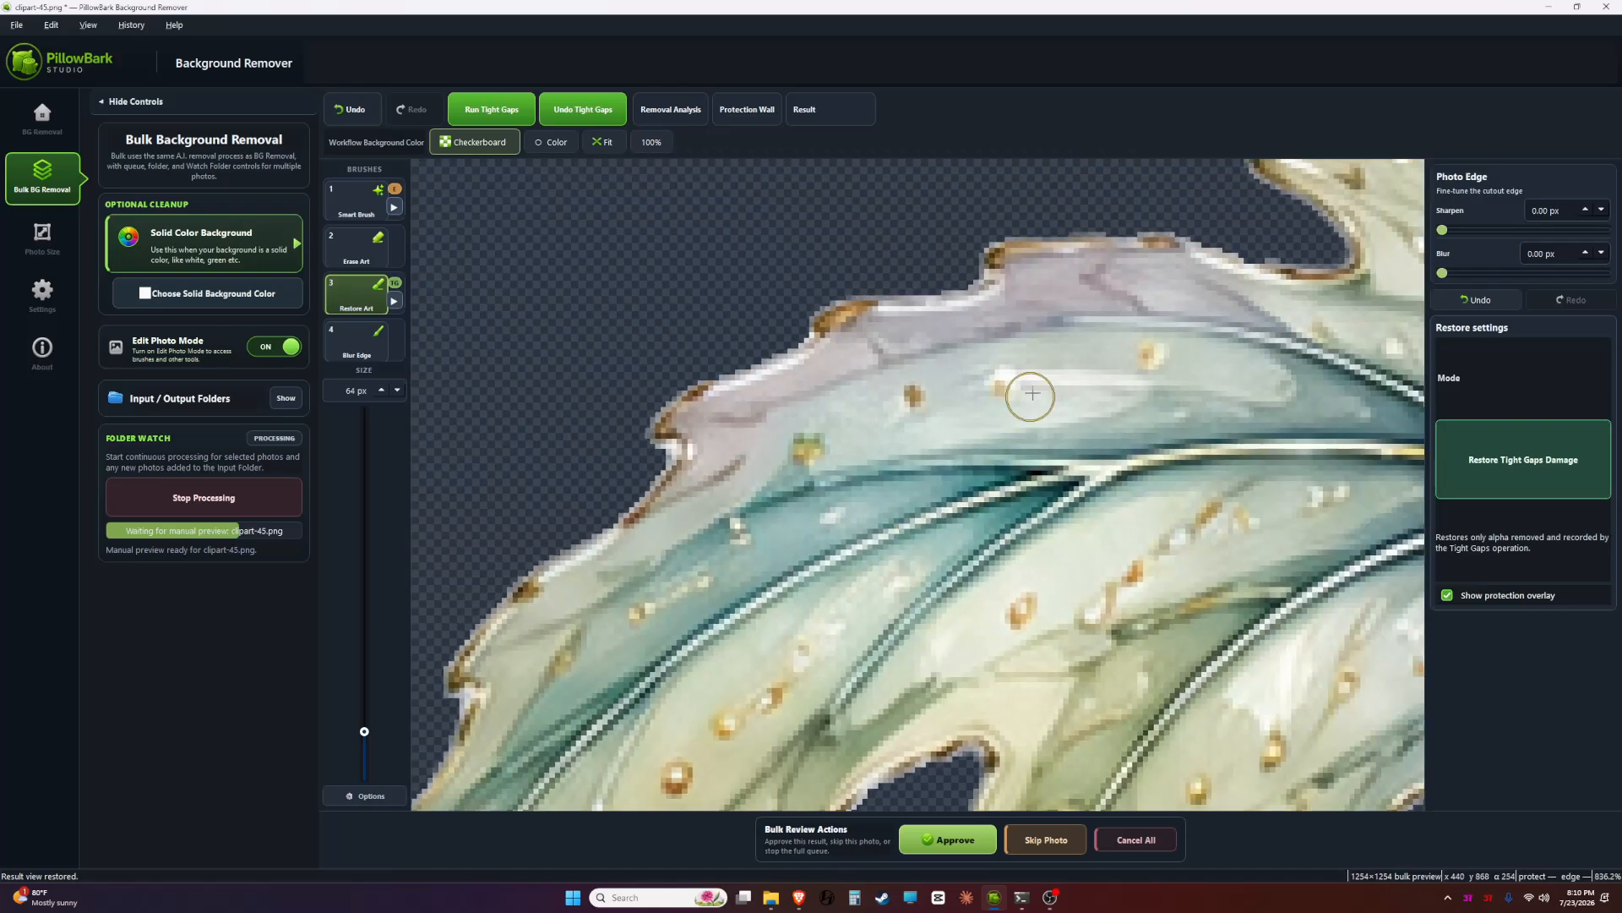
left_click_drag(1104, 350, 887, 524)
left_click_drag(1394, 361, 852, 384)
scroll(916, 503, "down", 4)
left_click_drag(1073, 507, 883, 393)
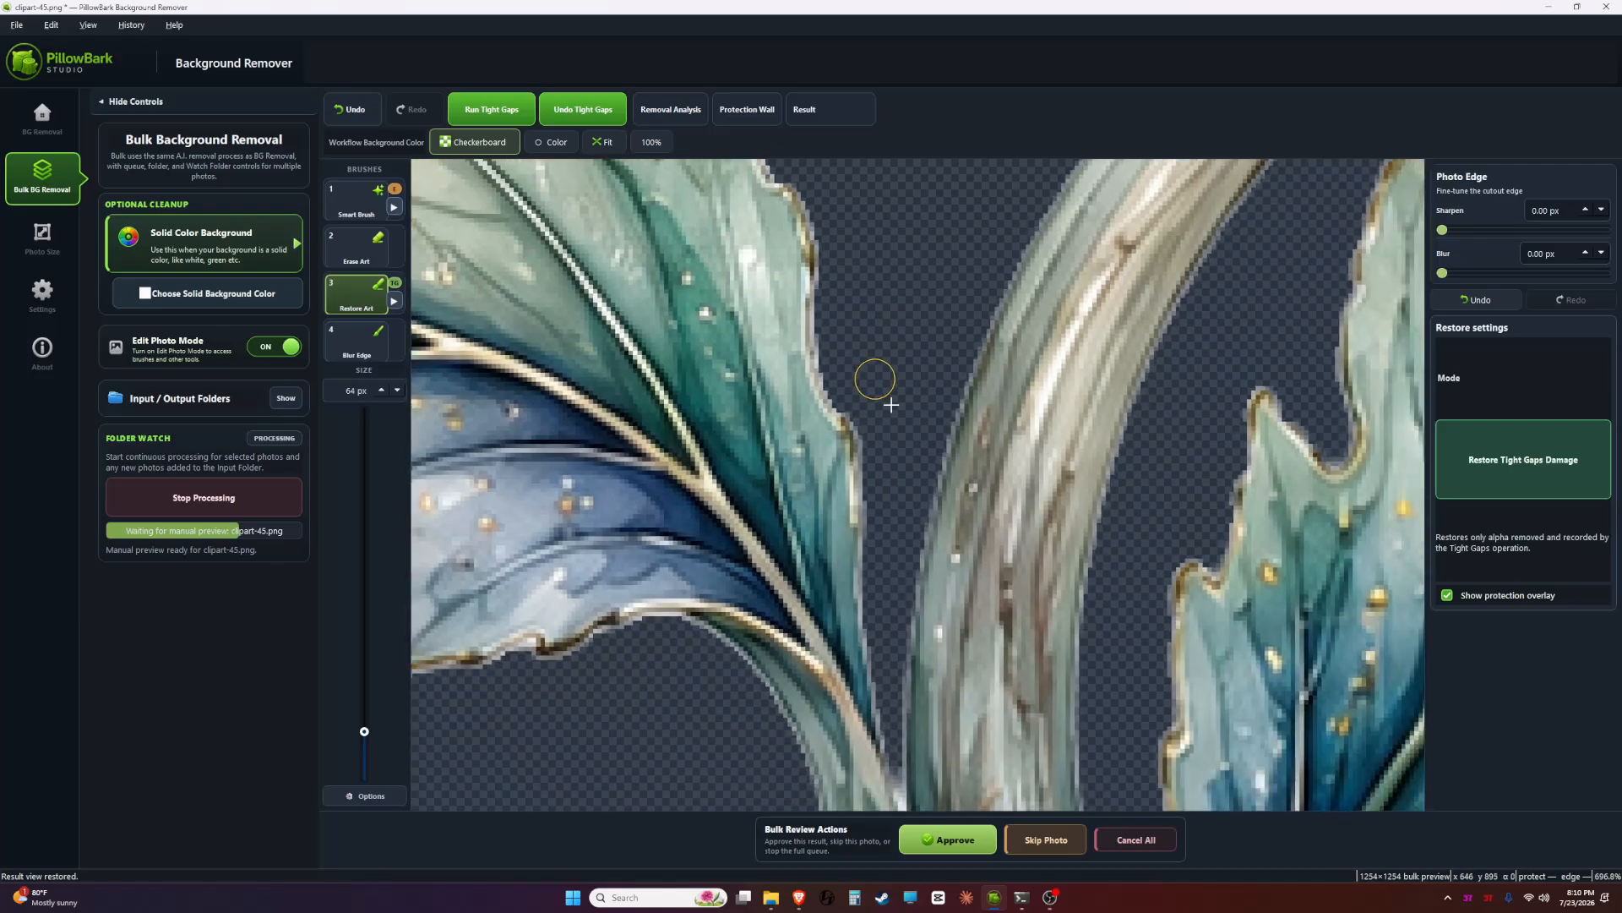
- Erase the leftover background haze in the narrow gap between the left leaf's stalk and the main stem with Smart Erase
left_click_drag(942, 676, 881, 414)
scroll(881, 584, "up", 10)
key("1")
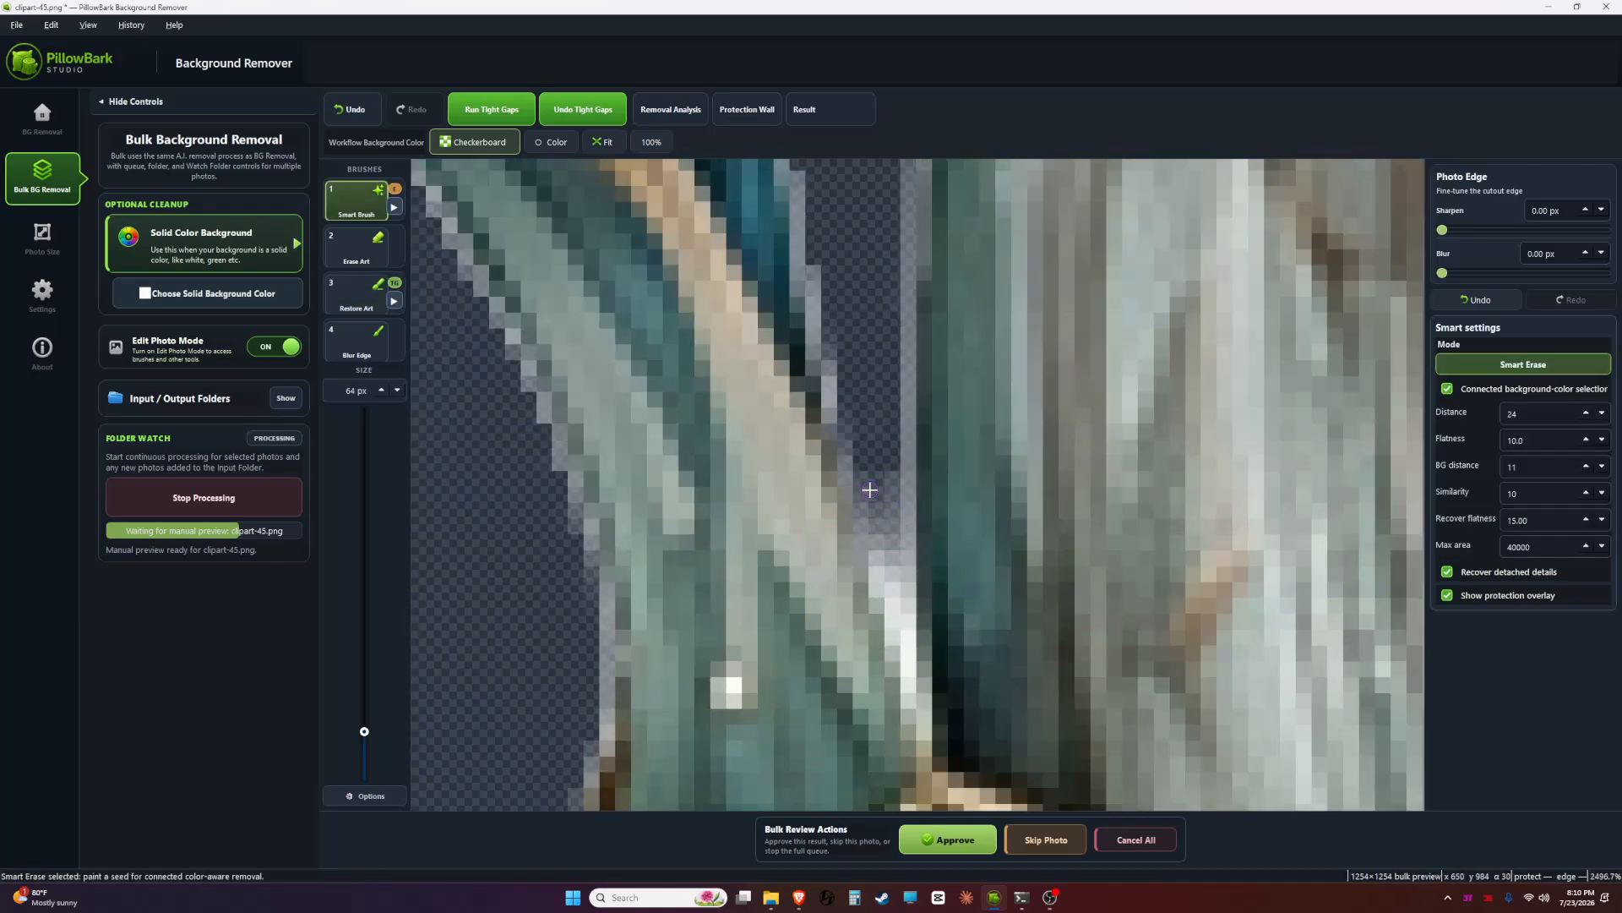
scroll(884, 459, "up", 2)
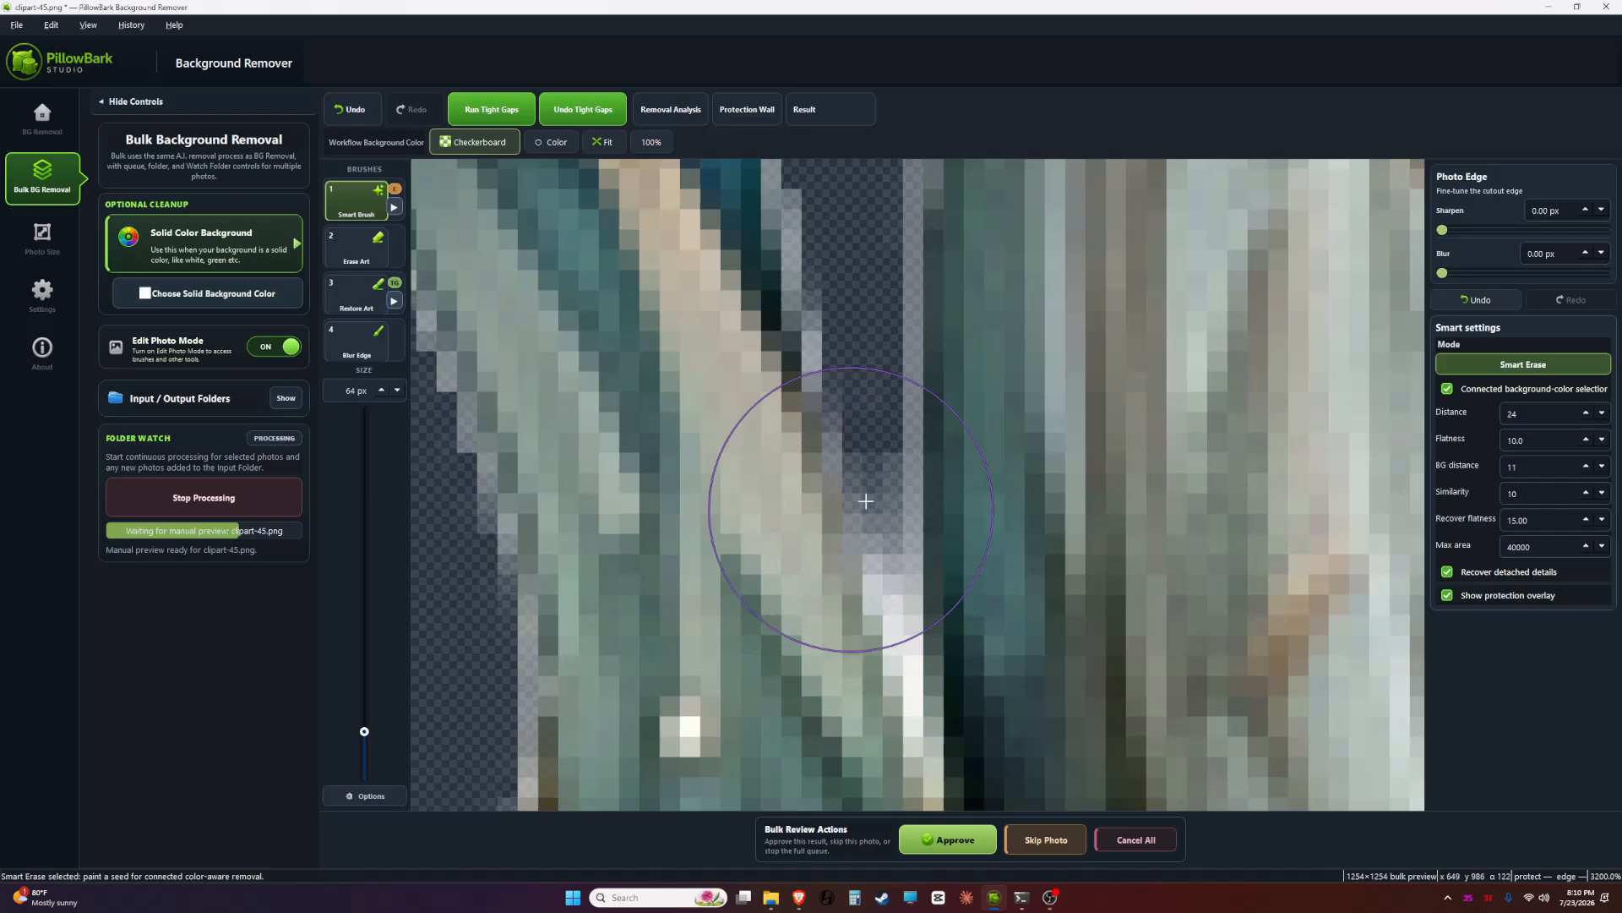
left_click(886, 524)
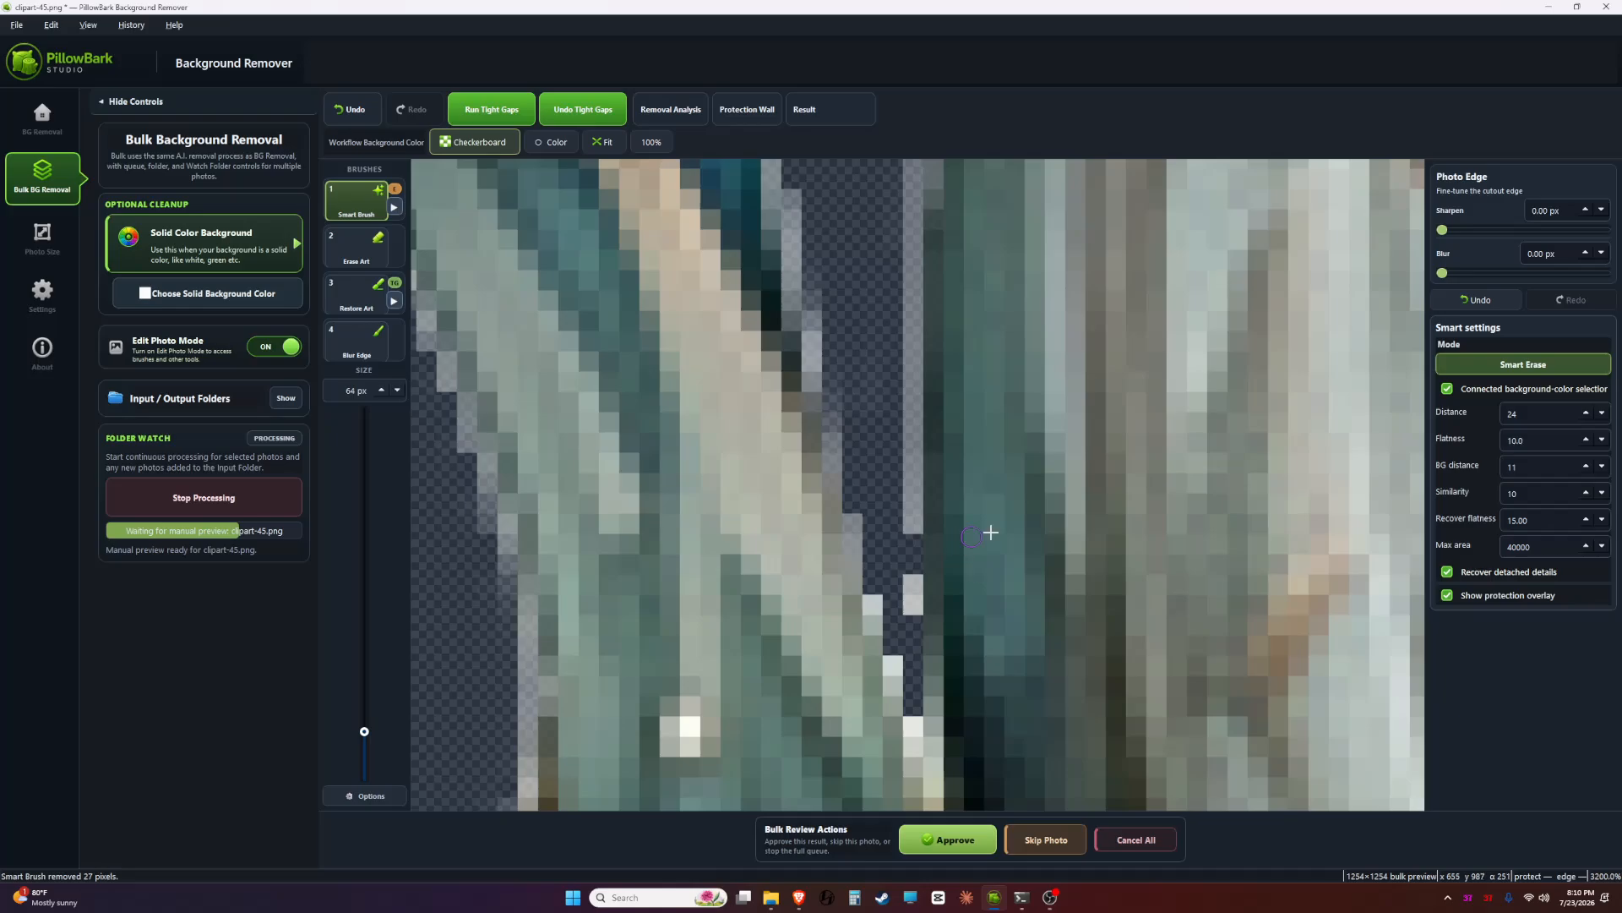
- Restore the missing stem edge pixels beside the narrow gap with Restore Art, and soften that boundary with Blur Edge at 0.35 px
key("3")
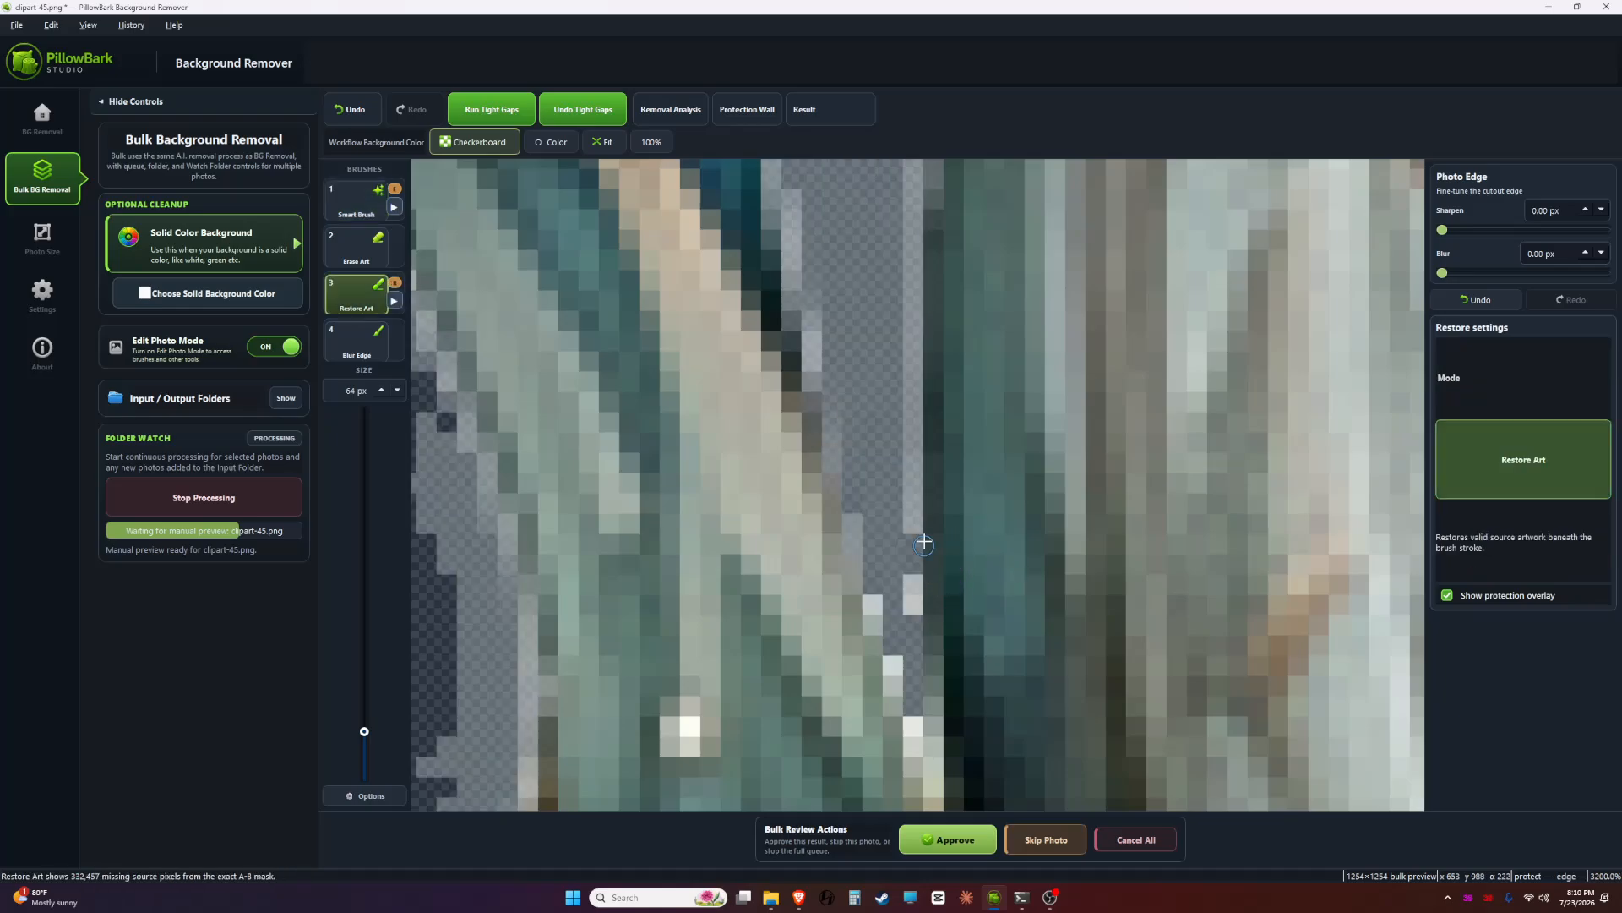
left_click_drag(920, 567, 920, 749)
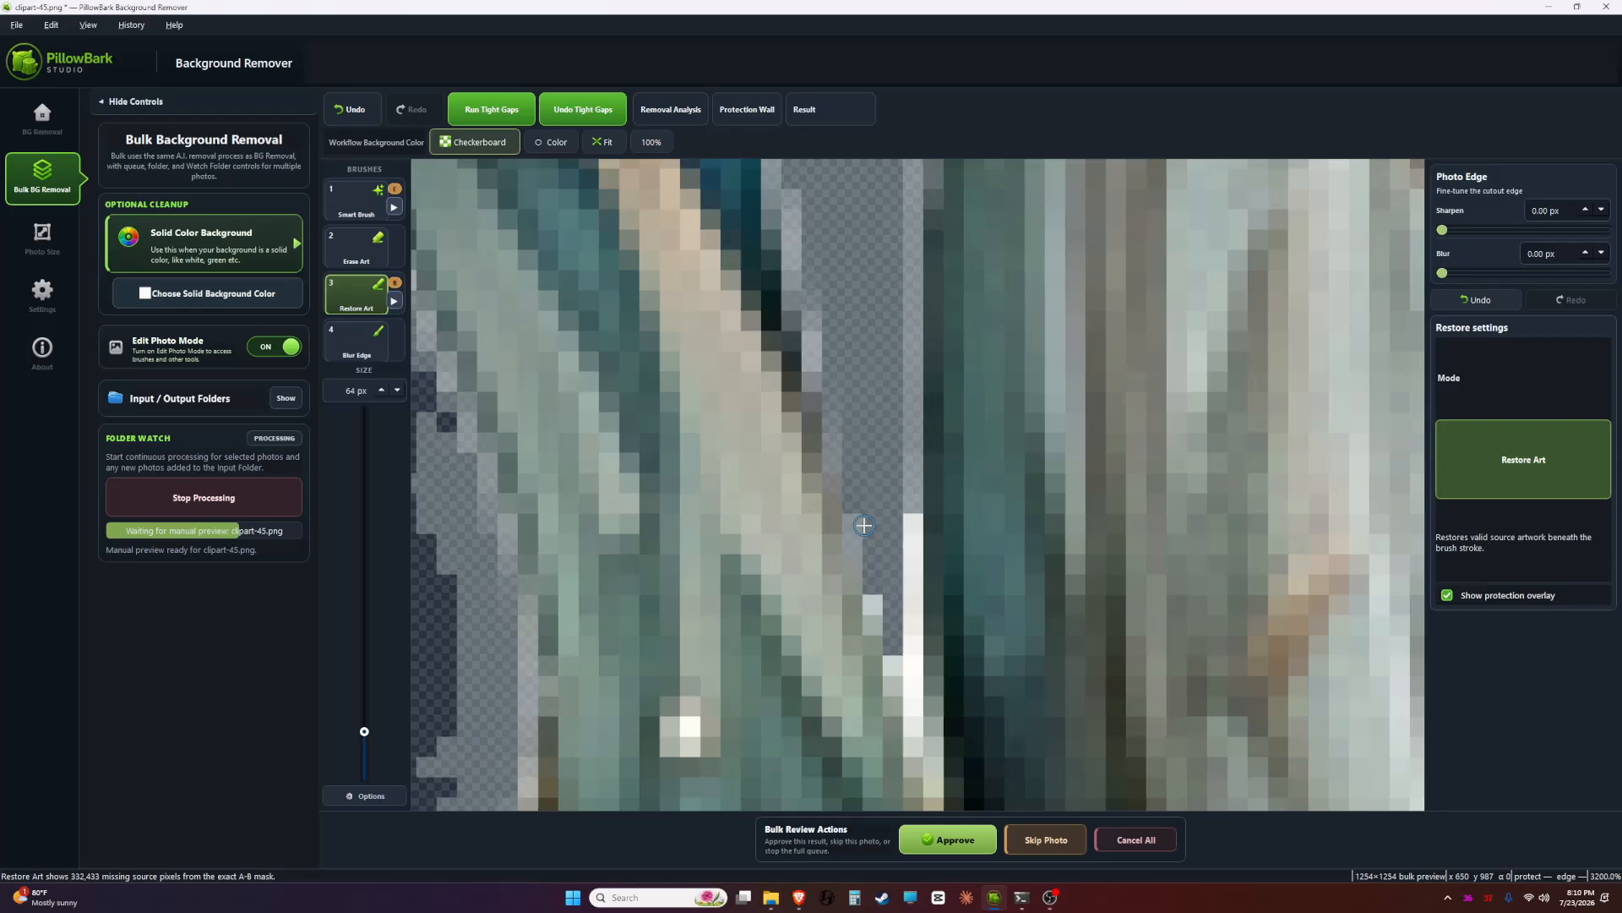
scroll(863, 525, "down", 5)
key("4")
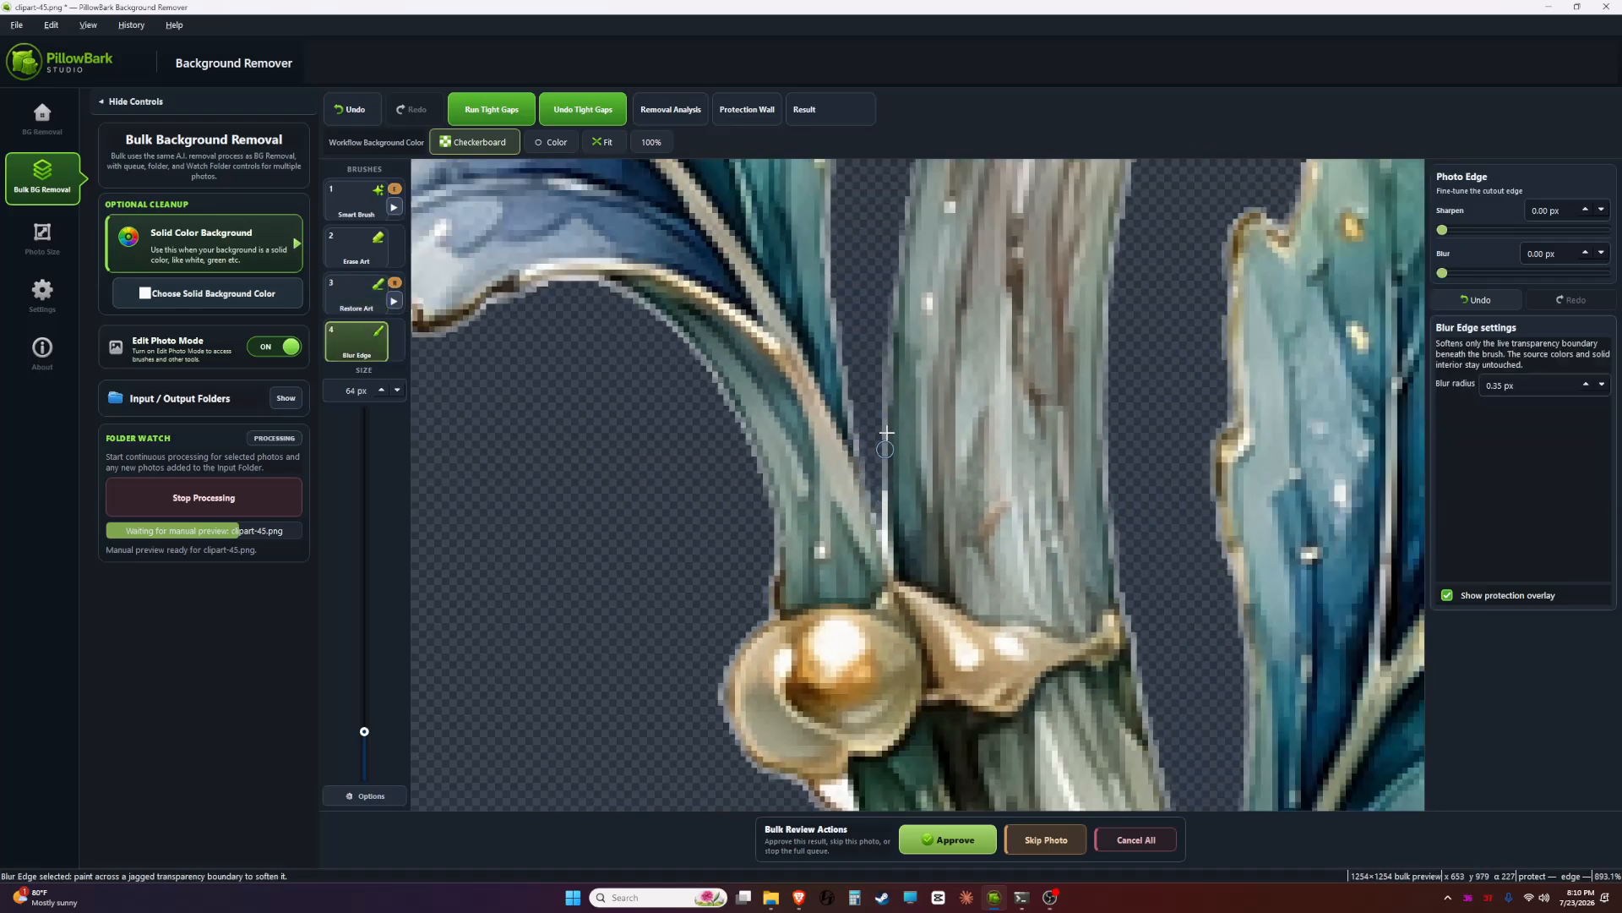
scroll(983, 499, "down", 2)
- Clean the notch where the small curled shoot meets the stem with the Smart Brush, and switch to Blur Edge
left_click_drag(955, 354, 812, 753)
left_click_drag(1014, 338, 902, 670)
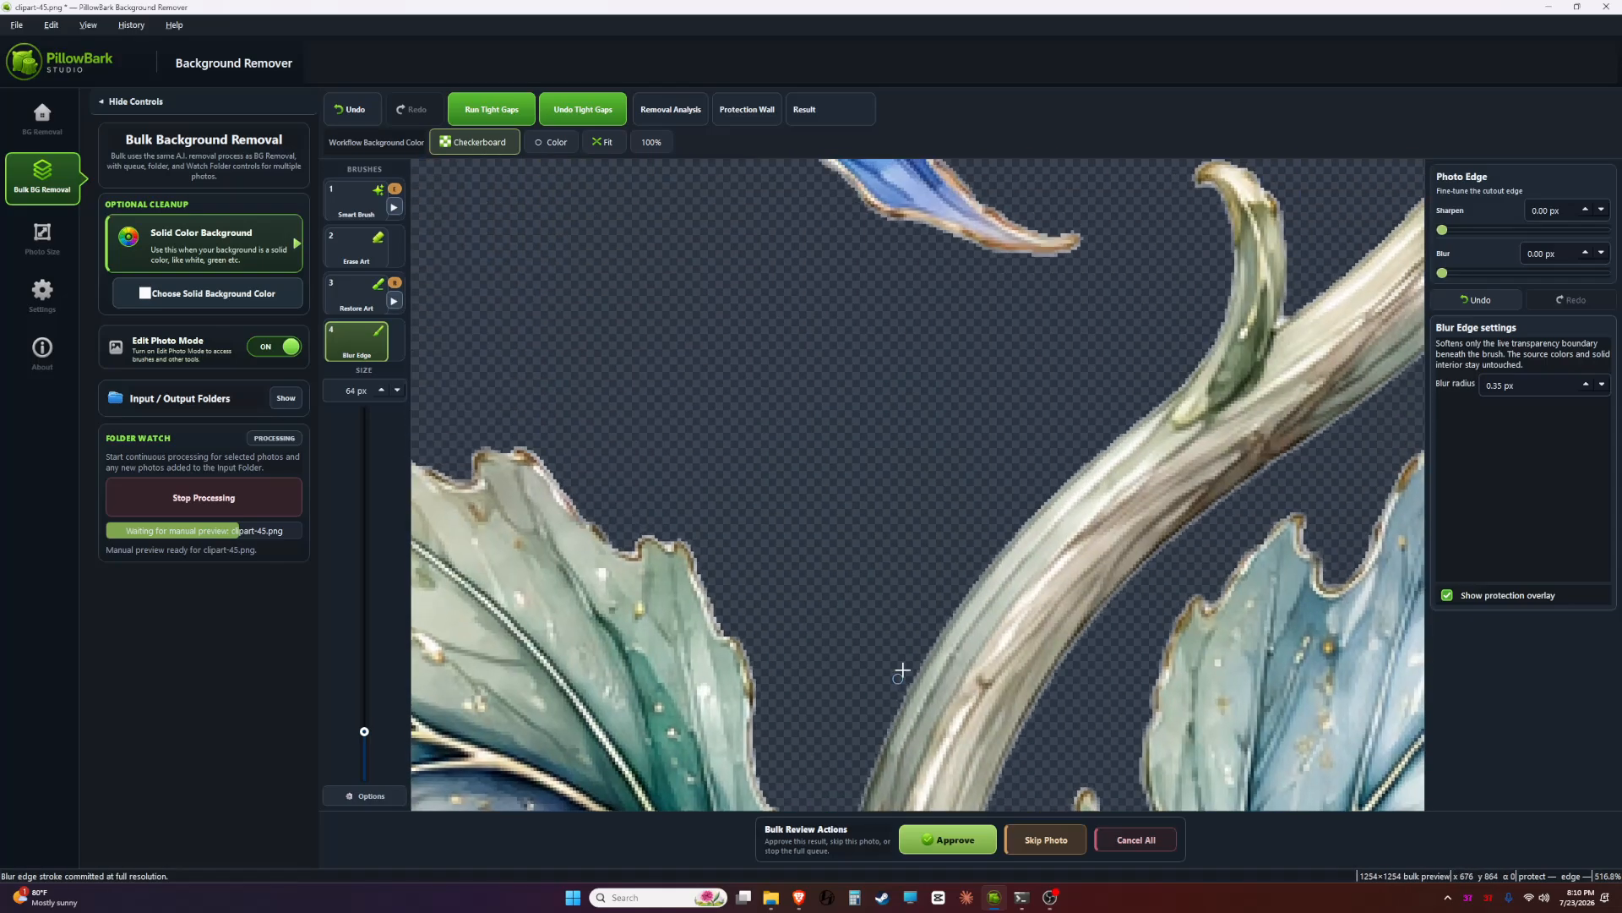
mouse_move(1225, 246)
left_mouse_down()
mouse_move(1087, 499)
mouse_move(869, 619)
left_mouse_up()
scroll(925, 646, "up", 5)
key("1")
key("4")
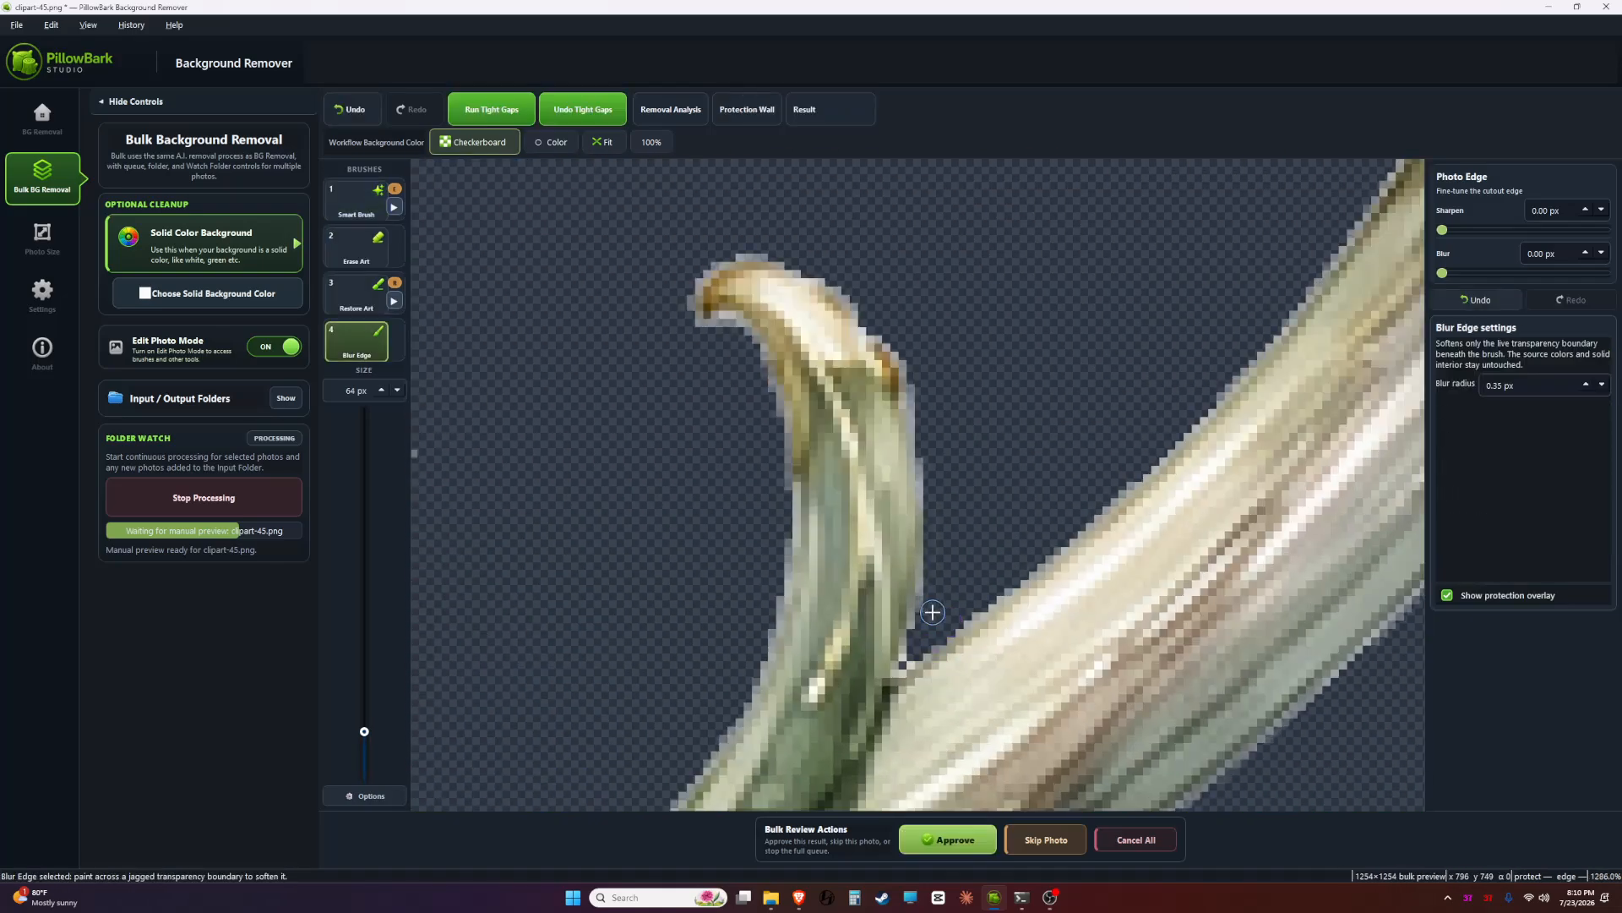
- Inspect the cutout edges along the upper stem and around the flower's lower petals up close
left_click_drag(1103, 387, 848, 786)
left_click_drag(930, 330, 995, 625)
scroll(989, 604, "down", 2)
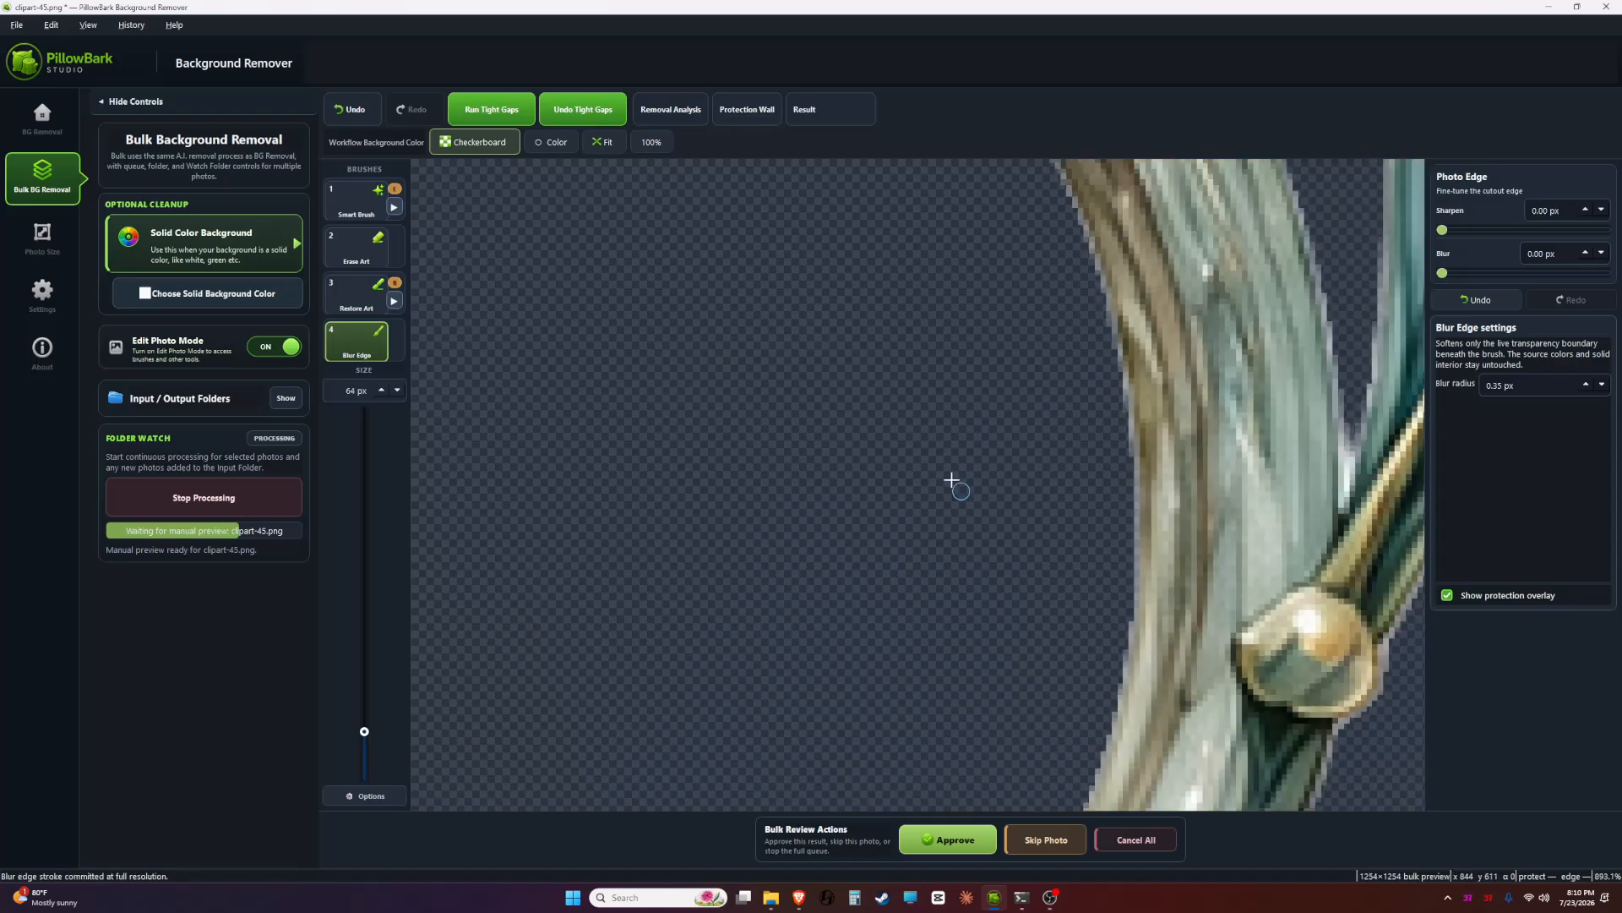
left_click_drag(845, 346, 1062, 701)
scroll(1061, 684, "down", 1)
left_click_drag(725, 614, 904, 489)
left_click_drag(674, 650, 1039, 384)
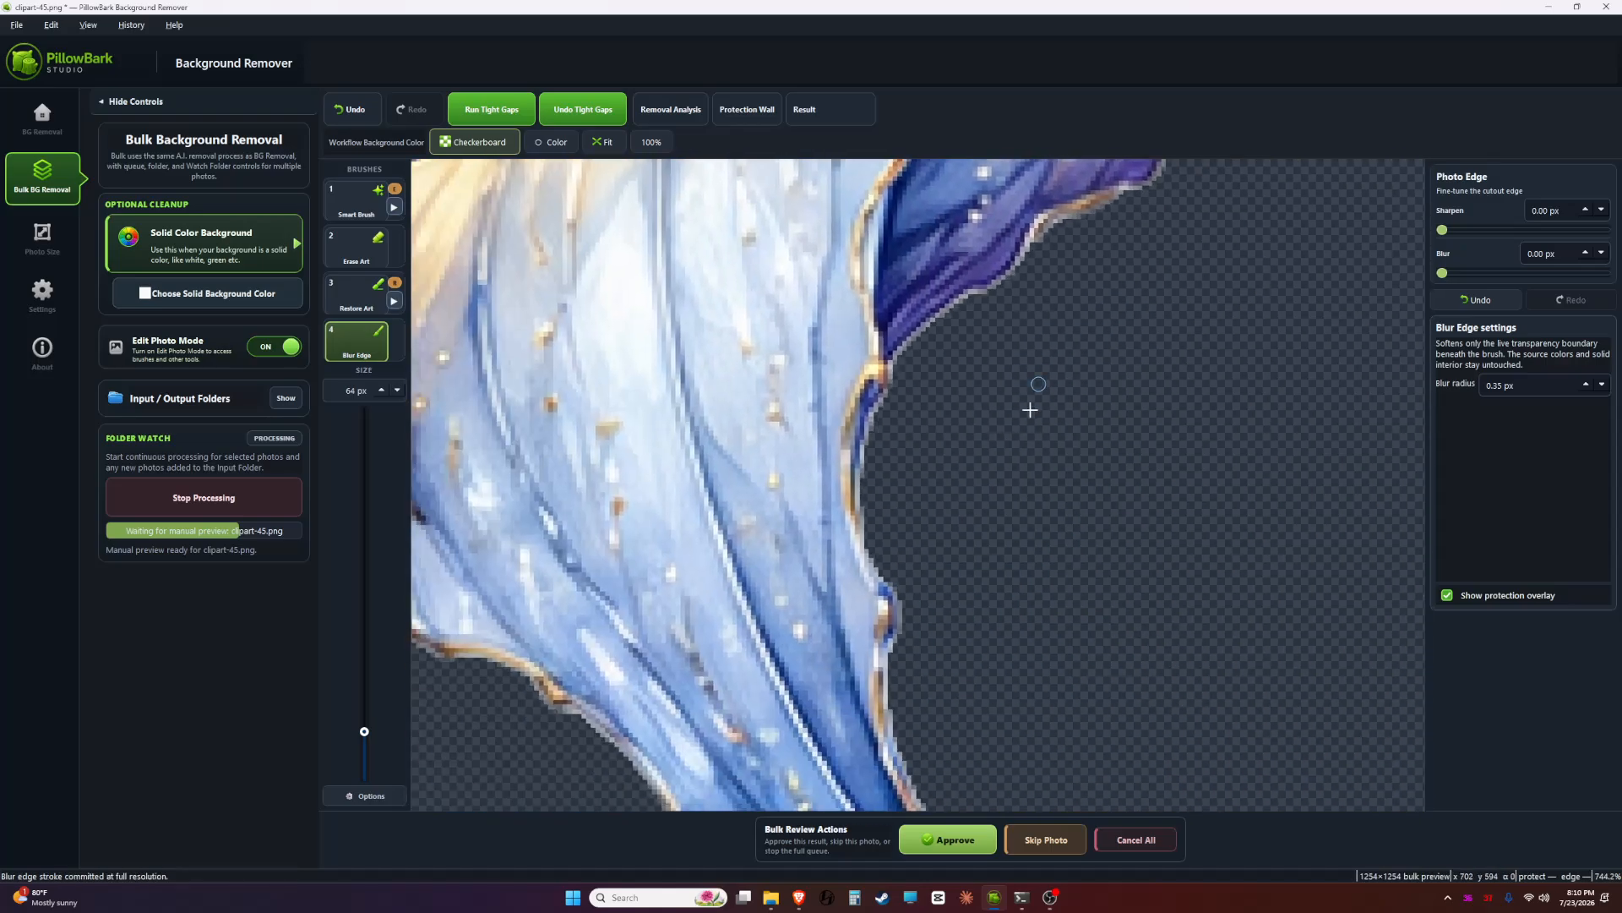
left_click_drag(870, 769, 833, 475)
left_click_drag(734, 380, 1145, 612)
left_click_drag(693, 516, 1124, 606)
left_click_drag(534, 561, 1014, 439)
left_click_drag(710, 541, 1098, 363)
left_click_drag(984, 622, 971, 460)
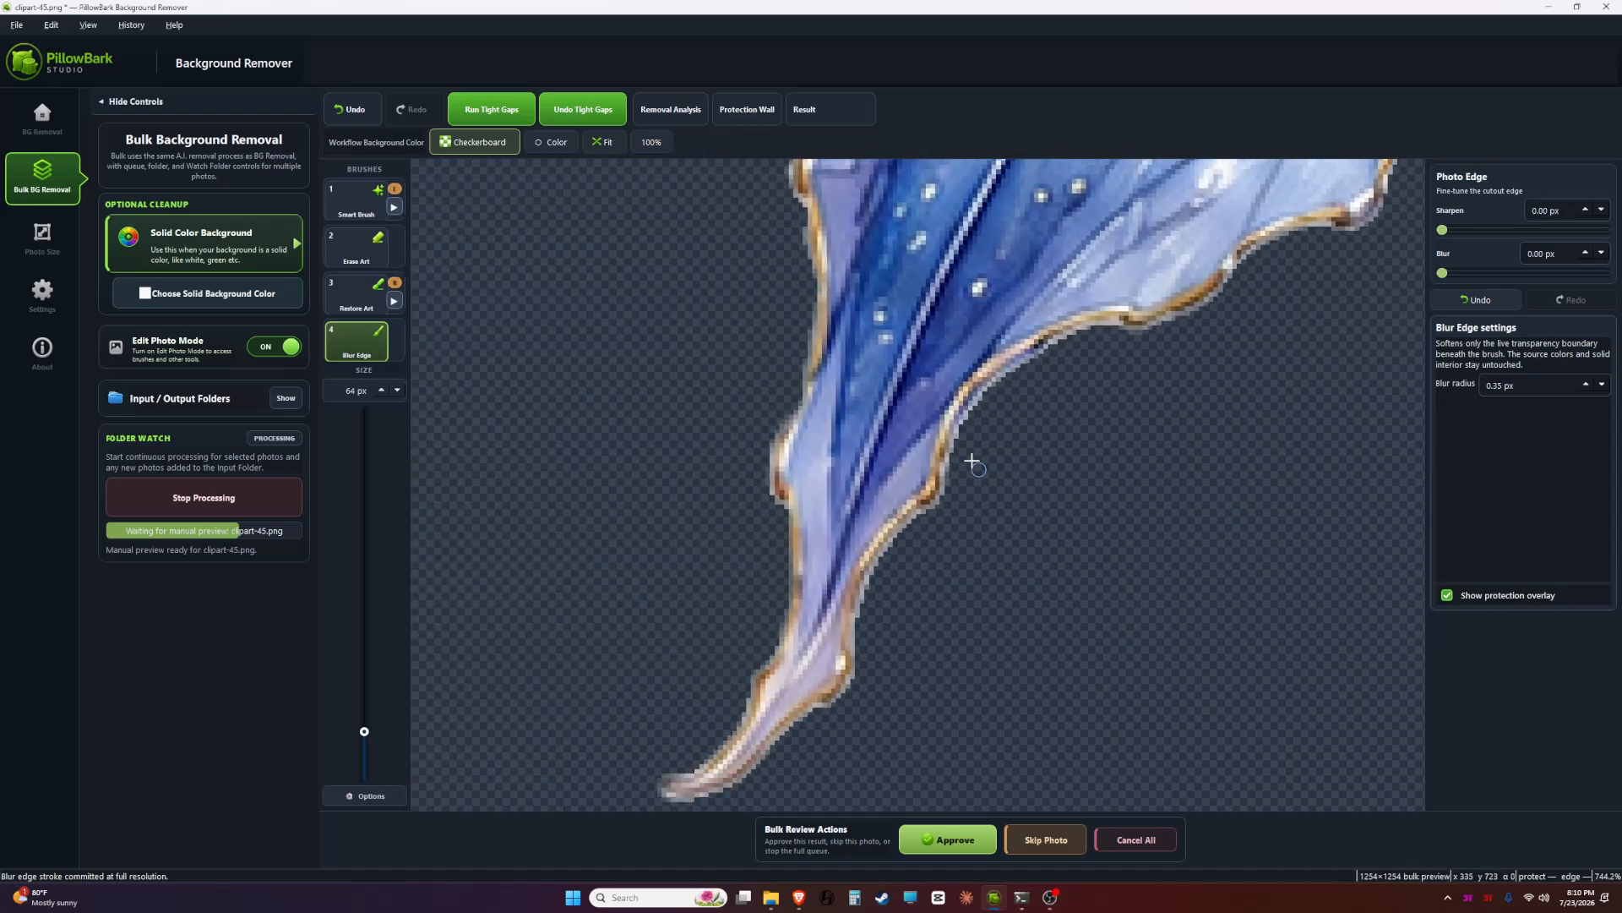
- Inspect the cutout edges from the lower-left petal tip around the left petal to the tip of the top petal
left_click_drag(972, 279, 896, 693)
left_click_drag(926, 338, 803, 706)
left_click_drag(896, 279, 786, 676)
left_click_drag(558, 334, 822, 478)
left_click_drag(625, 305, 947, 671)
left_click_drag(1220, 454, 744, 676)
left_click_drag(1225, 372, 727, 625)
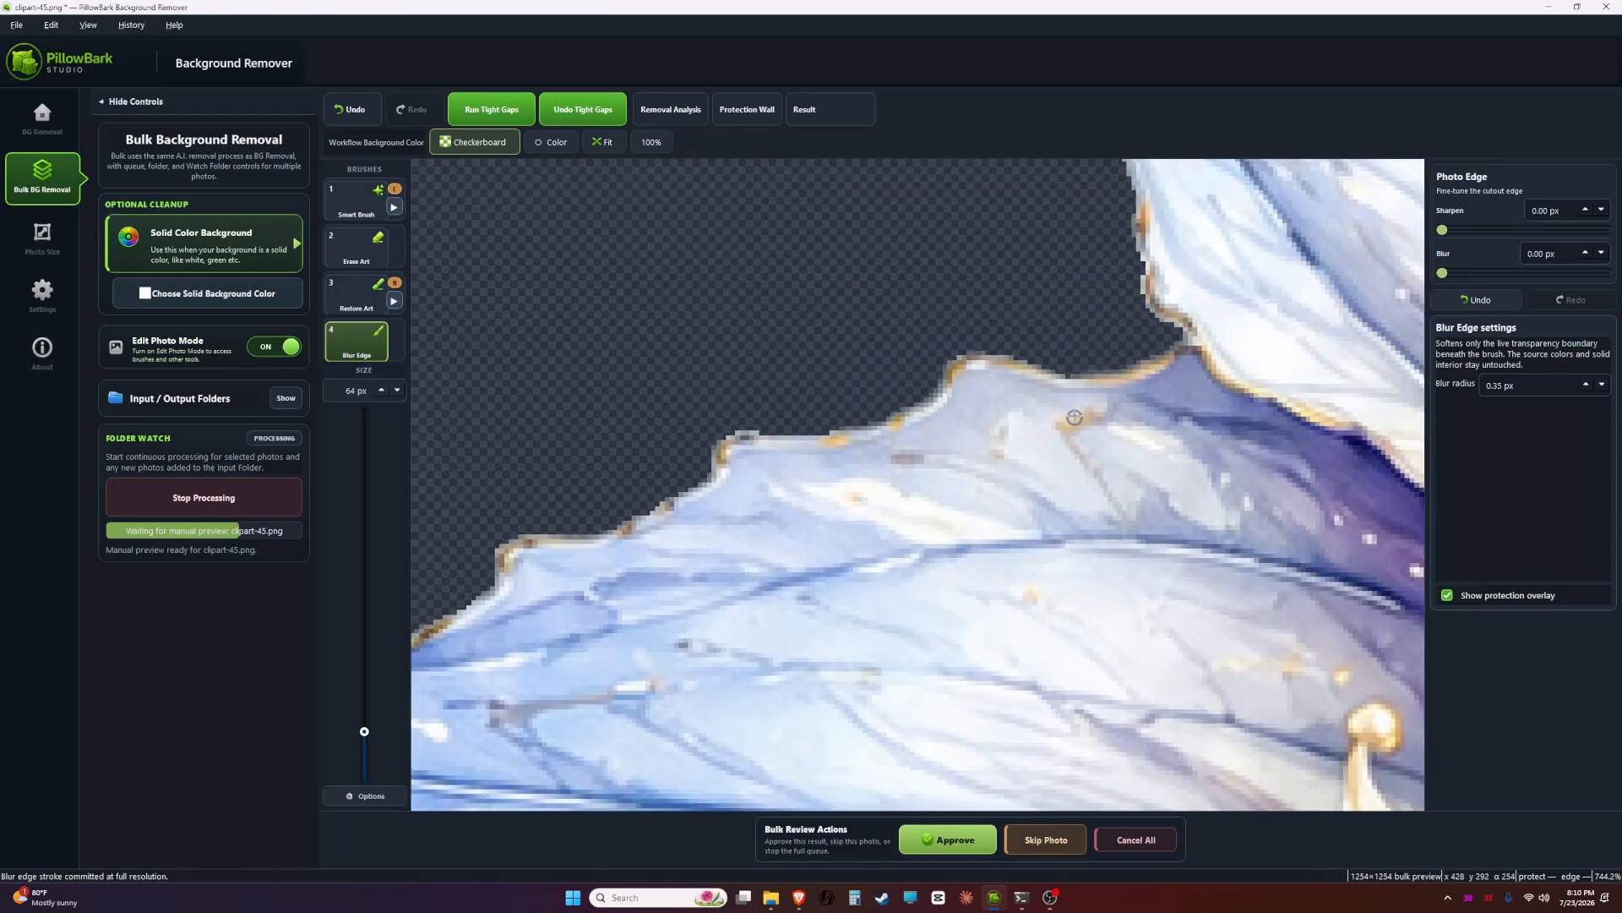
left_click_drag(1192, 232, 909, 731)
left_click_drag(1029, 164, 852, 518)
left_click_drag(1124, 617, 913, 493)
left_click_drag(617, 288, 822, 451)
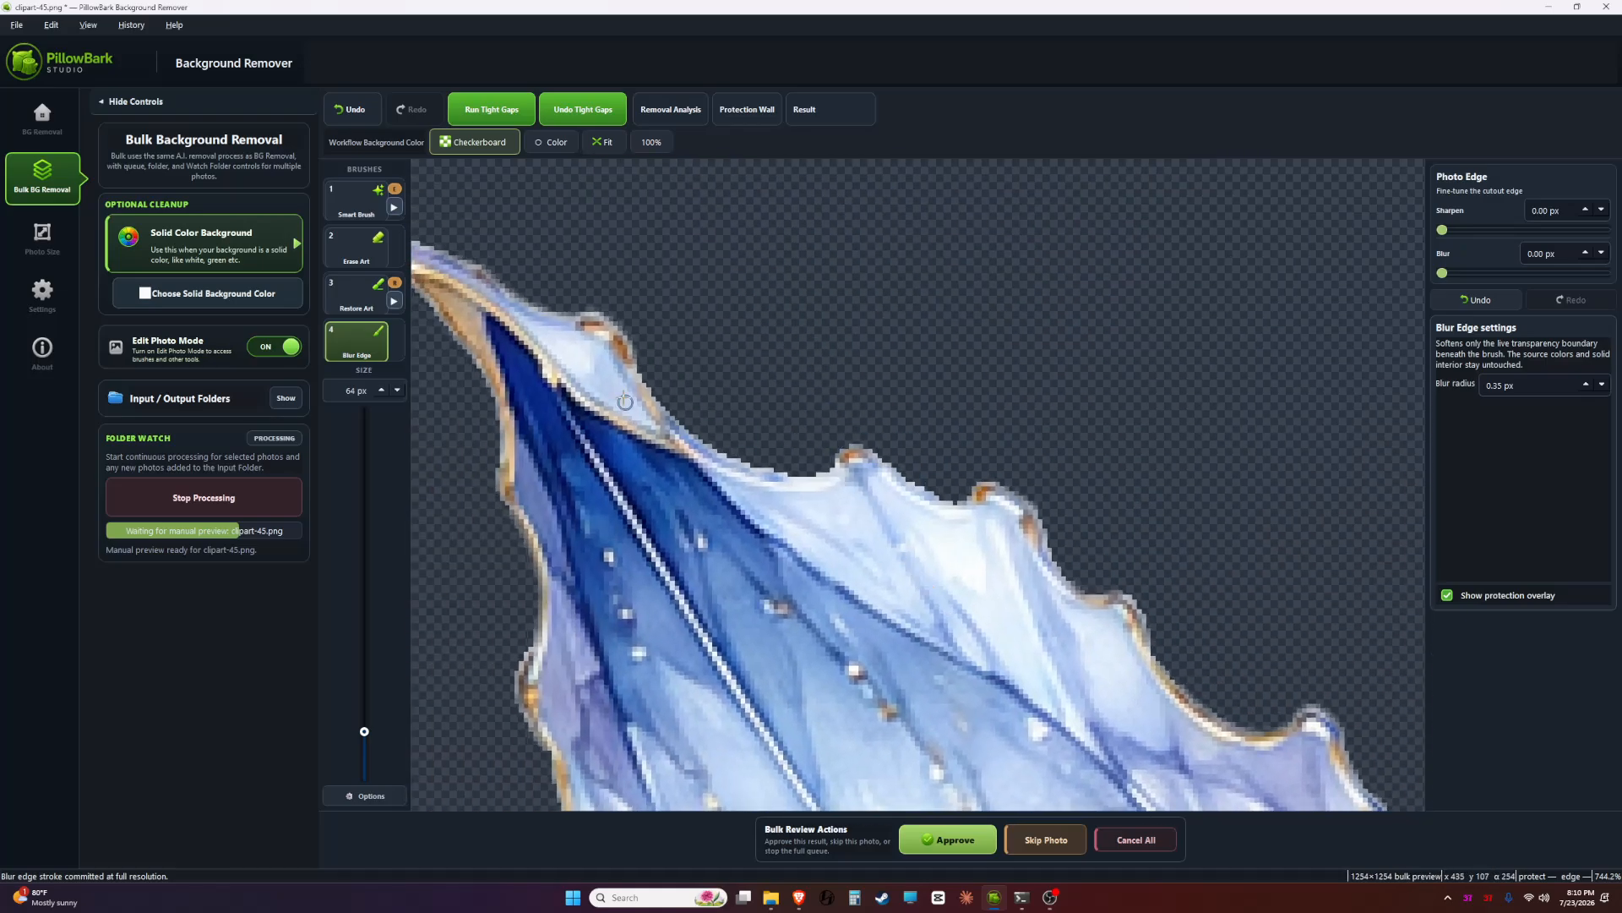
- Soften the jagged scalloped right edge of the top petal with the Blur Edge brush at 0.35 px
key("4")
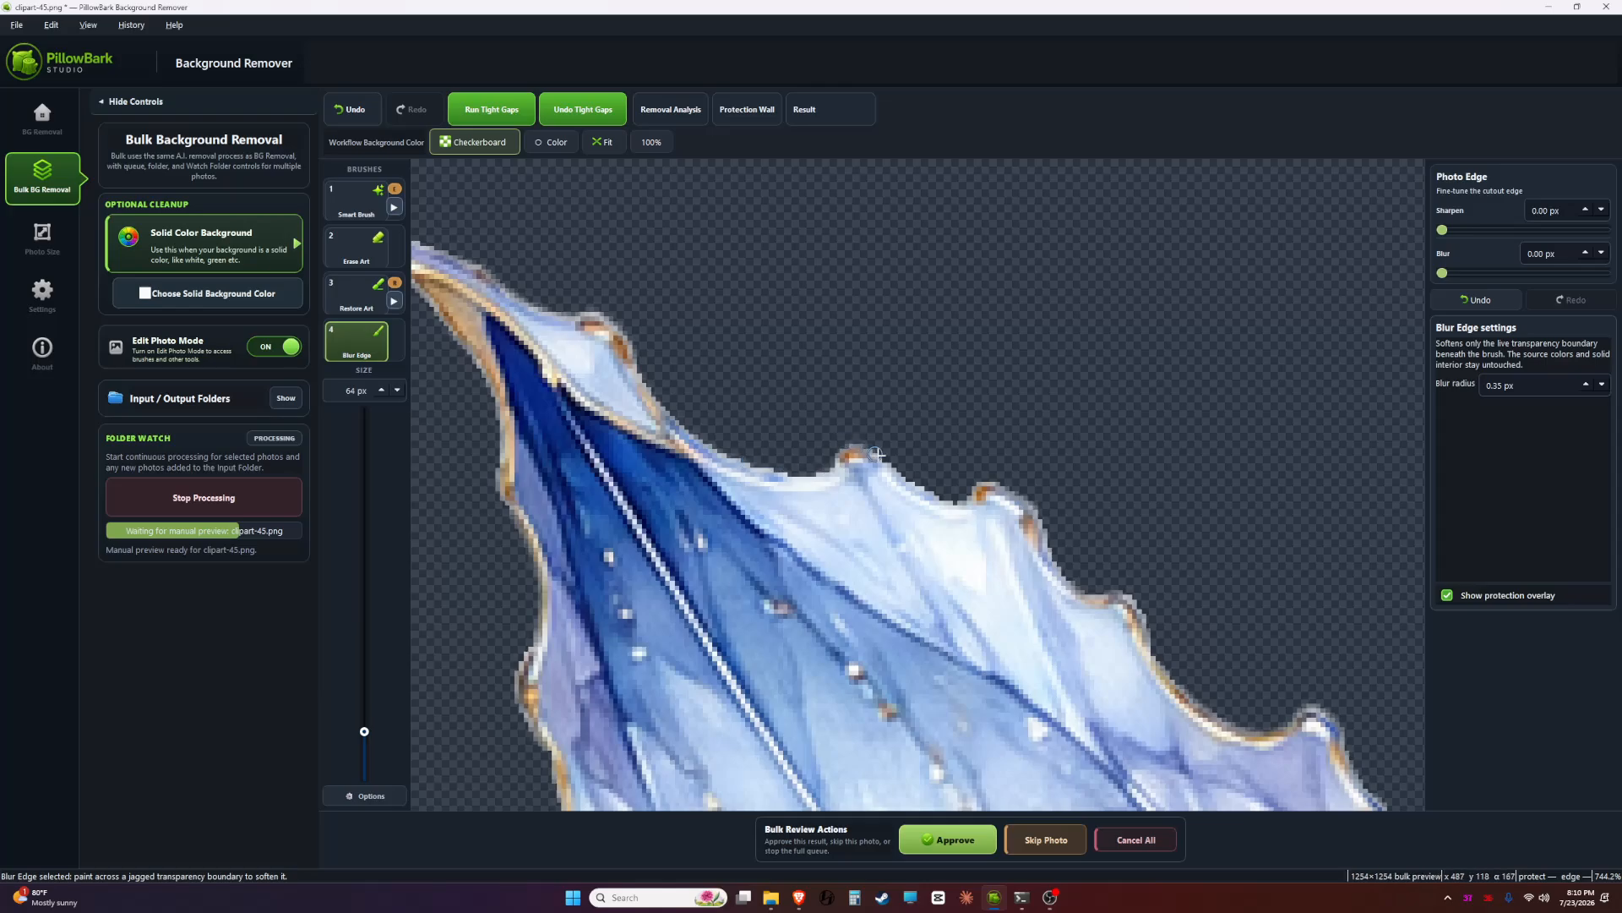
left_click_drag(1106, 611, 1140, 598)
mouse_move(1145, 594)
left_mouse_down()
mouse_move(732, 296)
mouse_move(788, 388)
left_mouse_up()
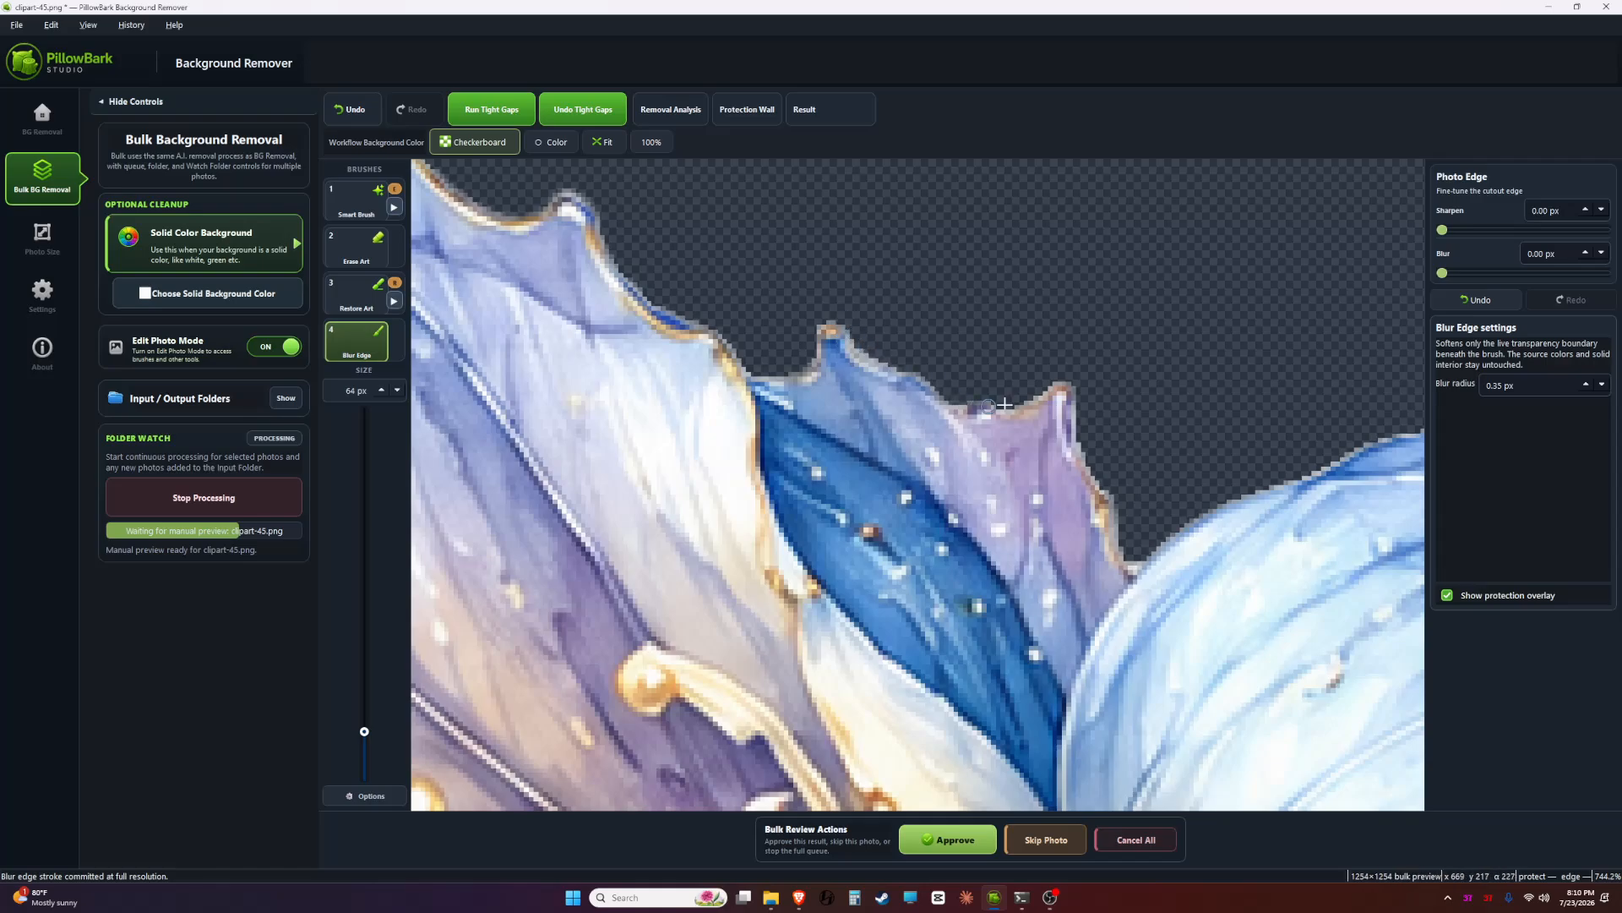
- Inspect the edges of the right petal, the green sepals and the bead cluster behind the flower
left_click_drag(1210, 443, 809, 405)
left_click_drag(1040, 372, 773, 405)
left_click_drag(1149, 445, 904, 360)
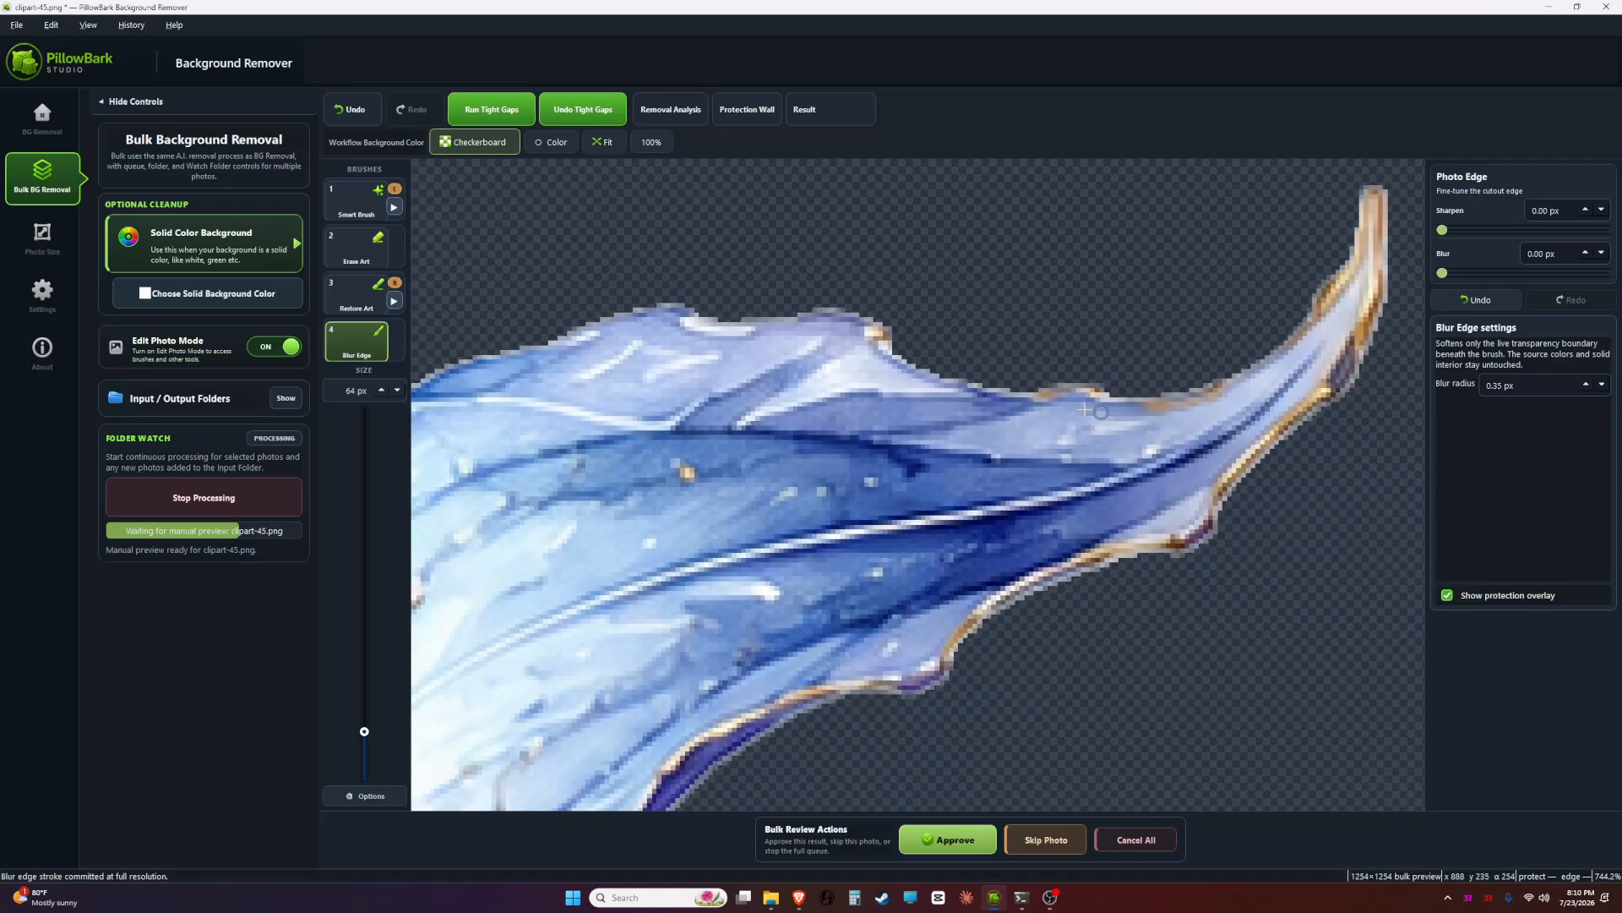
left_click_drag(1099, 411, 867, 494)
left_click_drag(1129, 455, 1259, 199)
left_click_drag(853, 524, 1065, 236)
left_click_drag(870, 473, 972, 240)
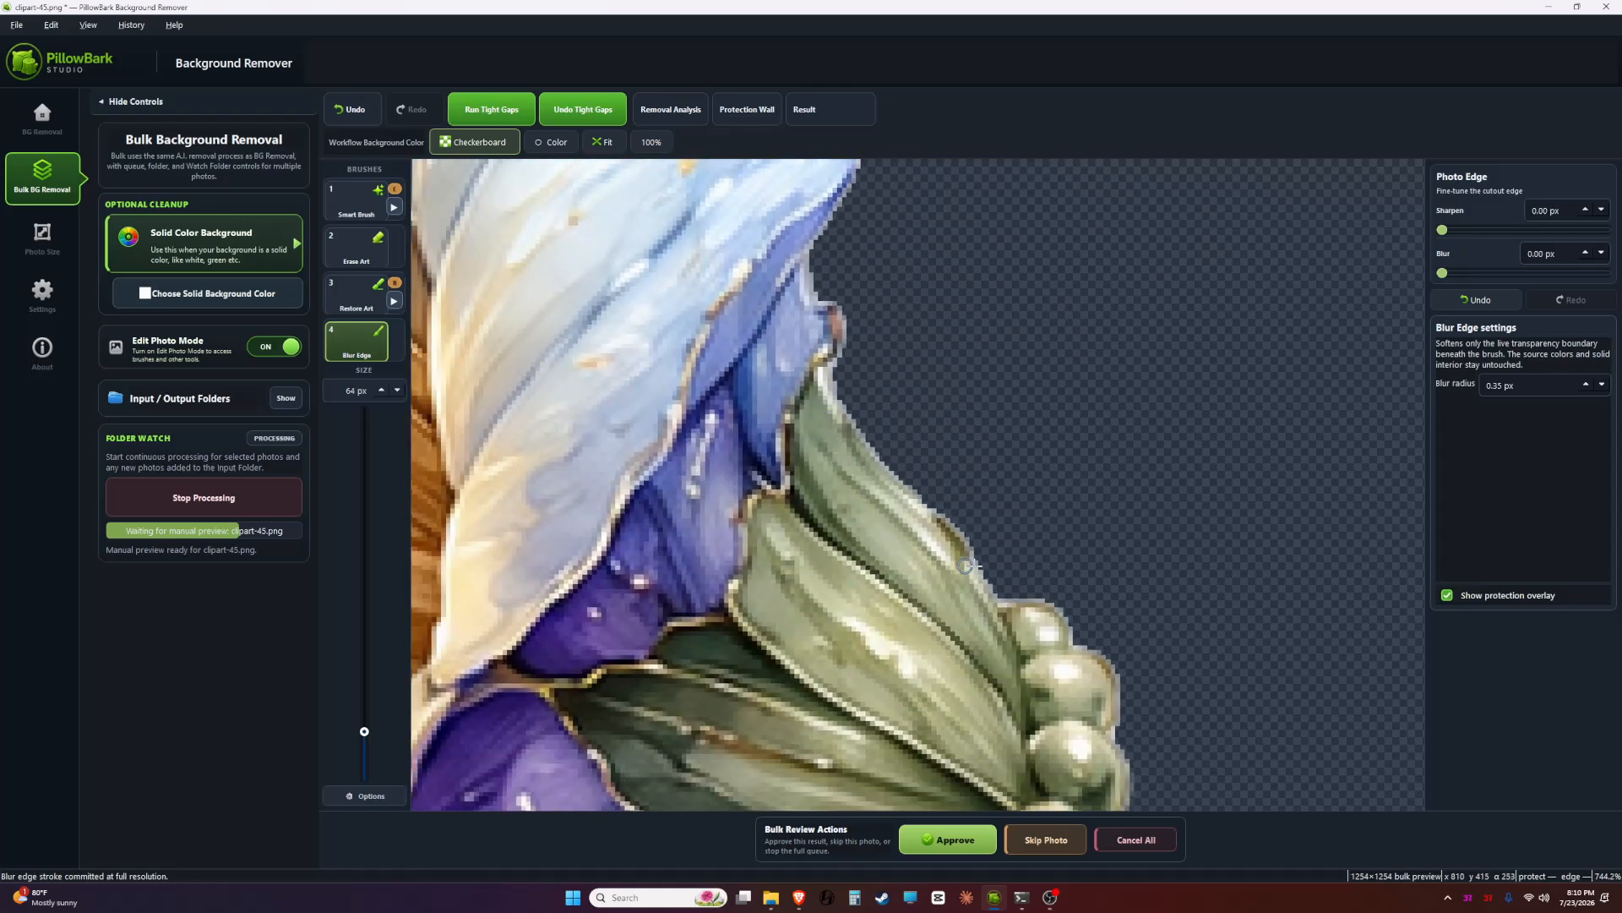
left_click_drag(1026, 545, 992, 405)
left_click_drag(1062, 517, 886, 318)
left_click_drag(1050, 550, 845, 270)
- Clear the leftover background between the stem and the upper-right leaf with the Smart Brush, and soften the gap with Blur Edge
left_click_drag(930, 633, 727, 190)
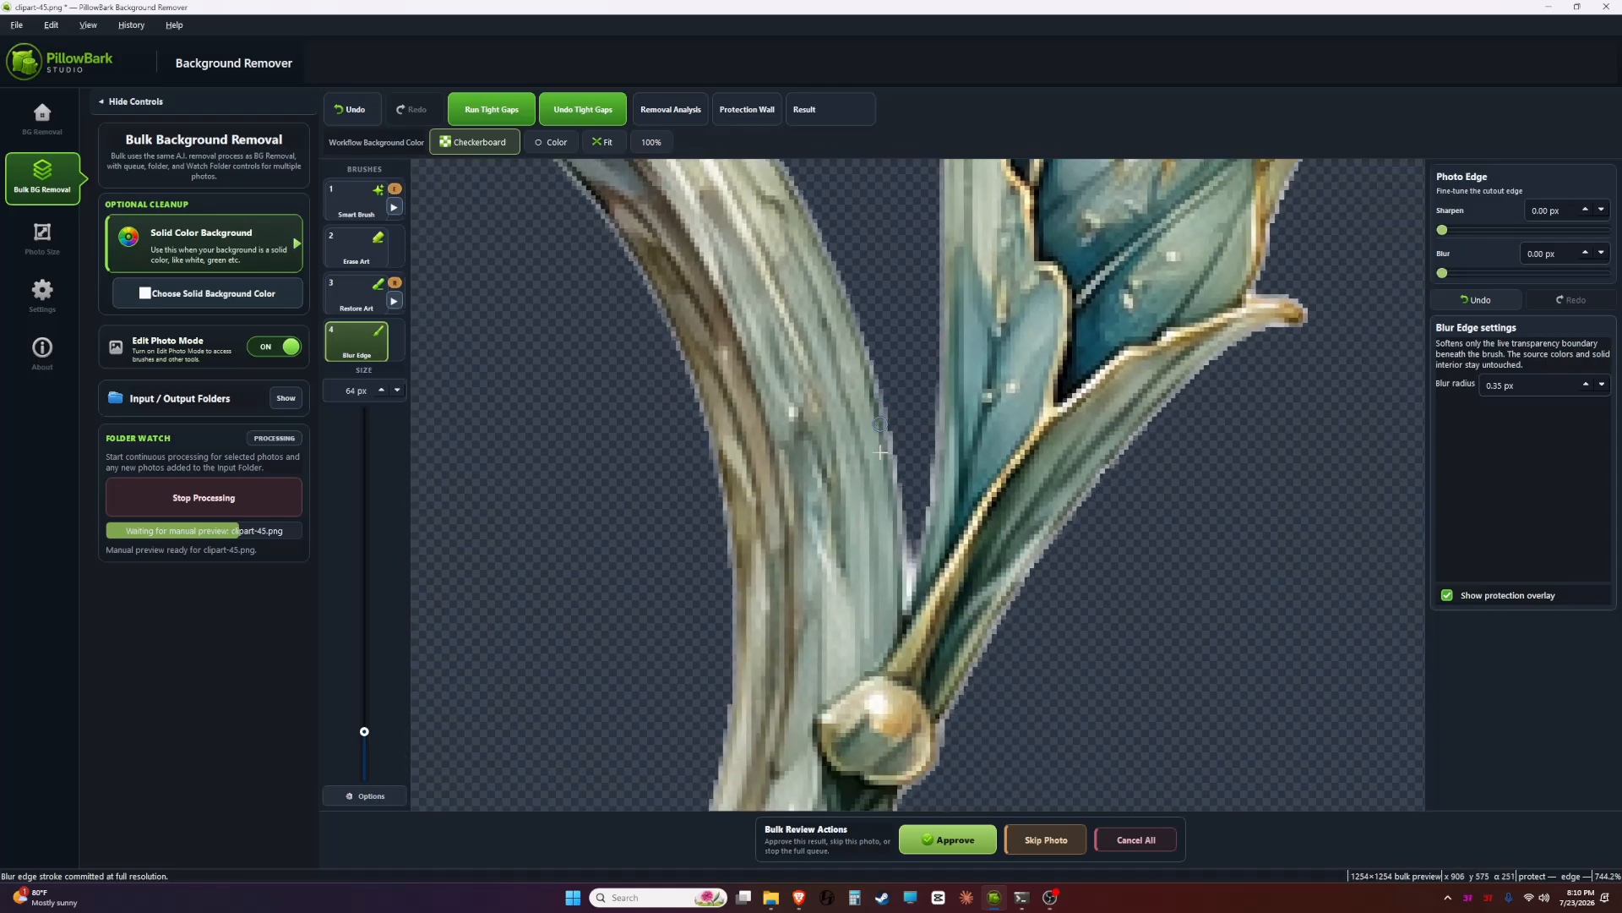
key("1")
key("4")
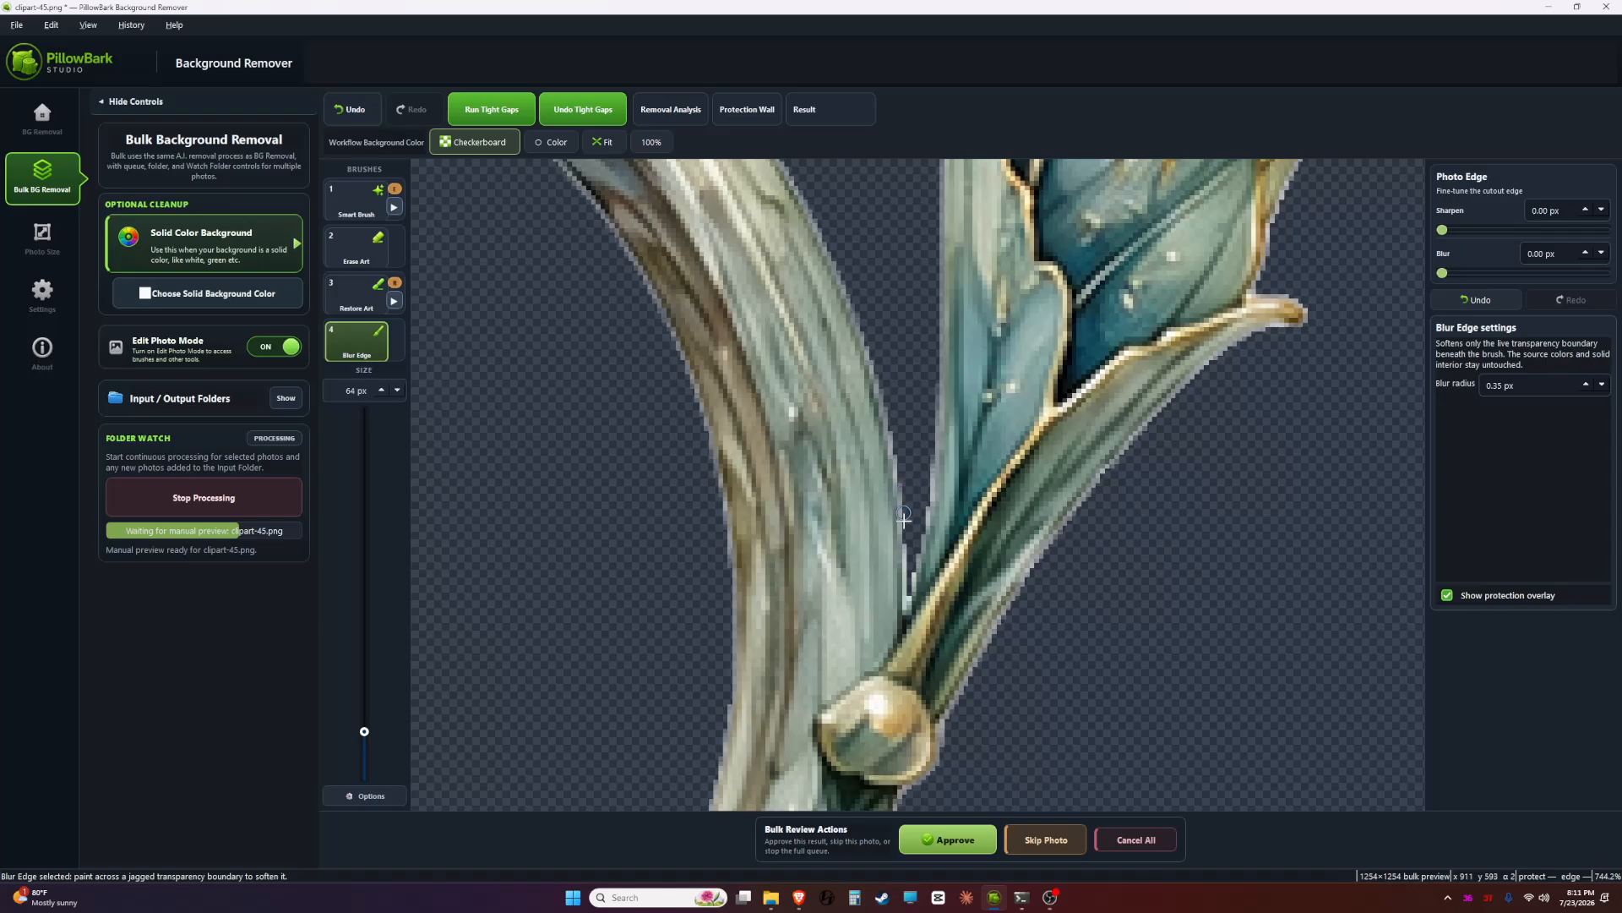
left_click_drag(937, 447, 942, 406)
- Inspect the outline of the upper-right leaf up to its tip and the stem below its bead joint
left_click_drag(1057, 254, 924, 622)
left_click_drag(1124, 228, 925, 689)
left_click_drag(1124, 228, 925, 688)
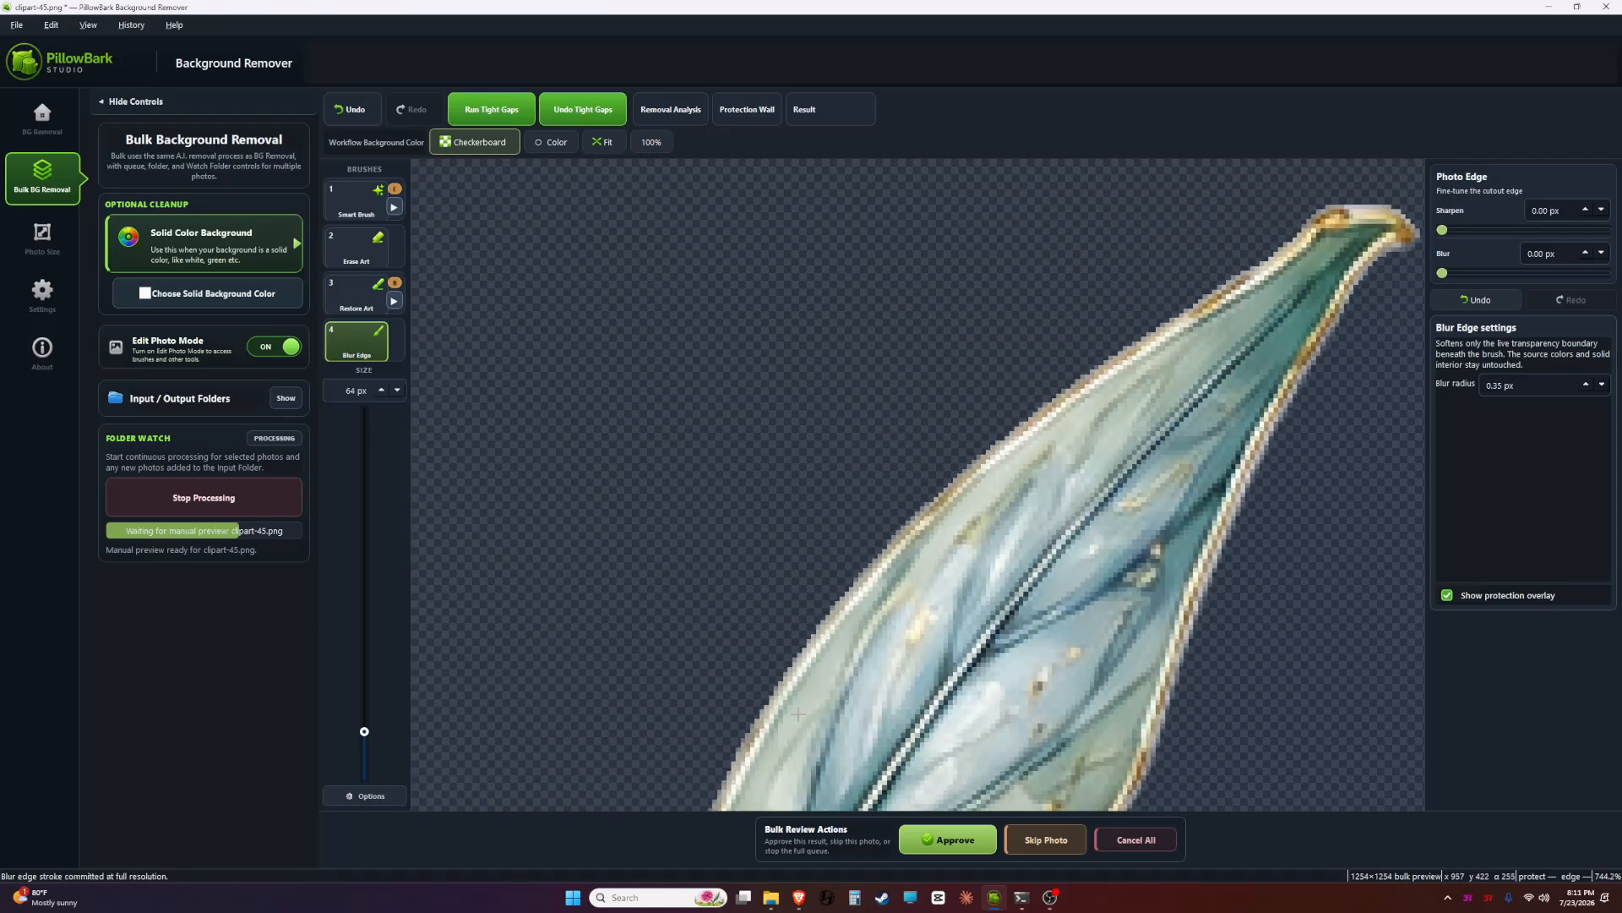
left_click_drag(1268, 296, 1005, 540)
left_click_drag(1144, 539, 1064, 253)
scroll(984, 591, "down", 1)
left_click_drag(972, 718, 946, 203)
left_click_drag(786, 663, 865, 505)
left_click_drag(701, 537, 1048, 181)
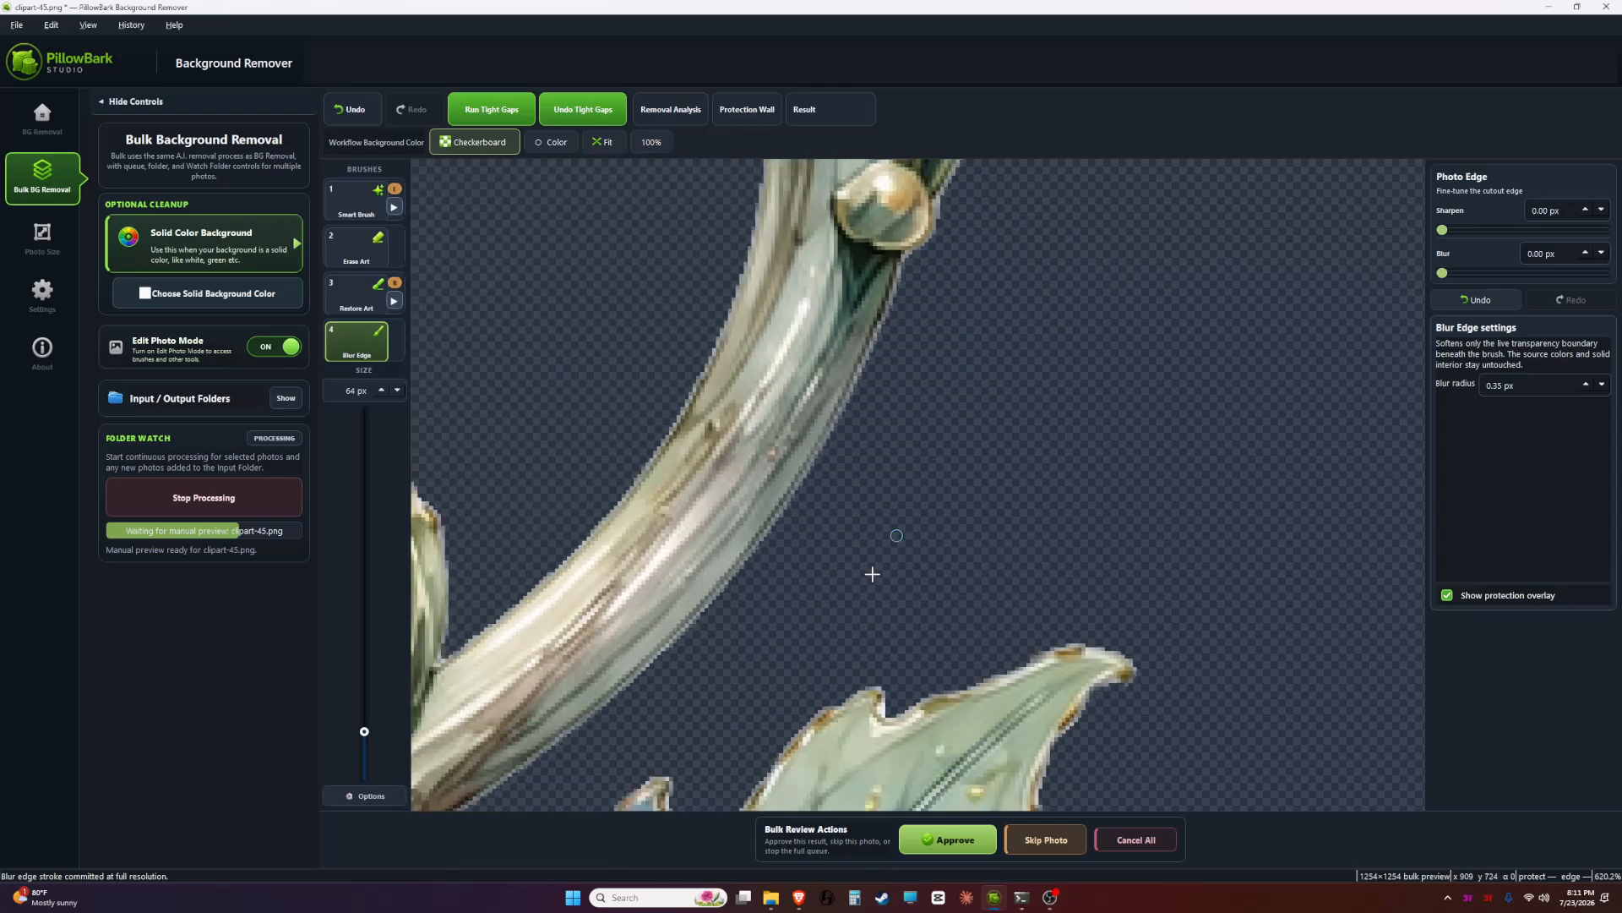
- Inspect the edges of the curved middle stem, the lower-right leaf and the stem's lower end
left_click_drag(785, 667, 997, 338)
left_click_drag(751, 544, 1040, 211)
left_click_drag(676, 718, 1048, 279)
left_click_drag(714, 676, 811, 279)
left_click_drag(740, 604, 808, 571)
left_click_drag(955, 253, 917, 631)
left_click_drag(989, 427, 829, 615)
left_click_drag(1217, 414, 953, 589)
left_click_drag(1040, 541, 1075, 262)
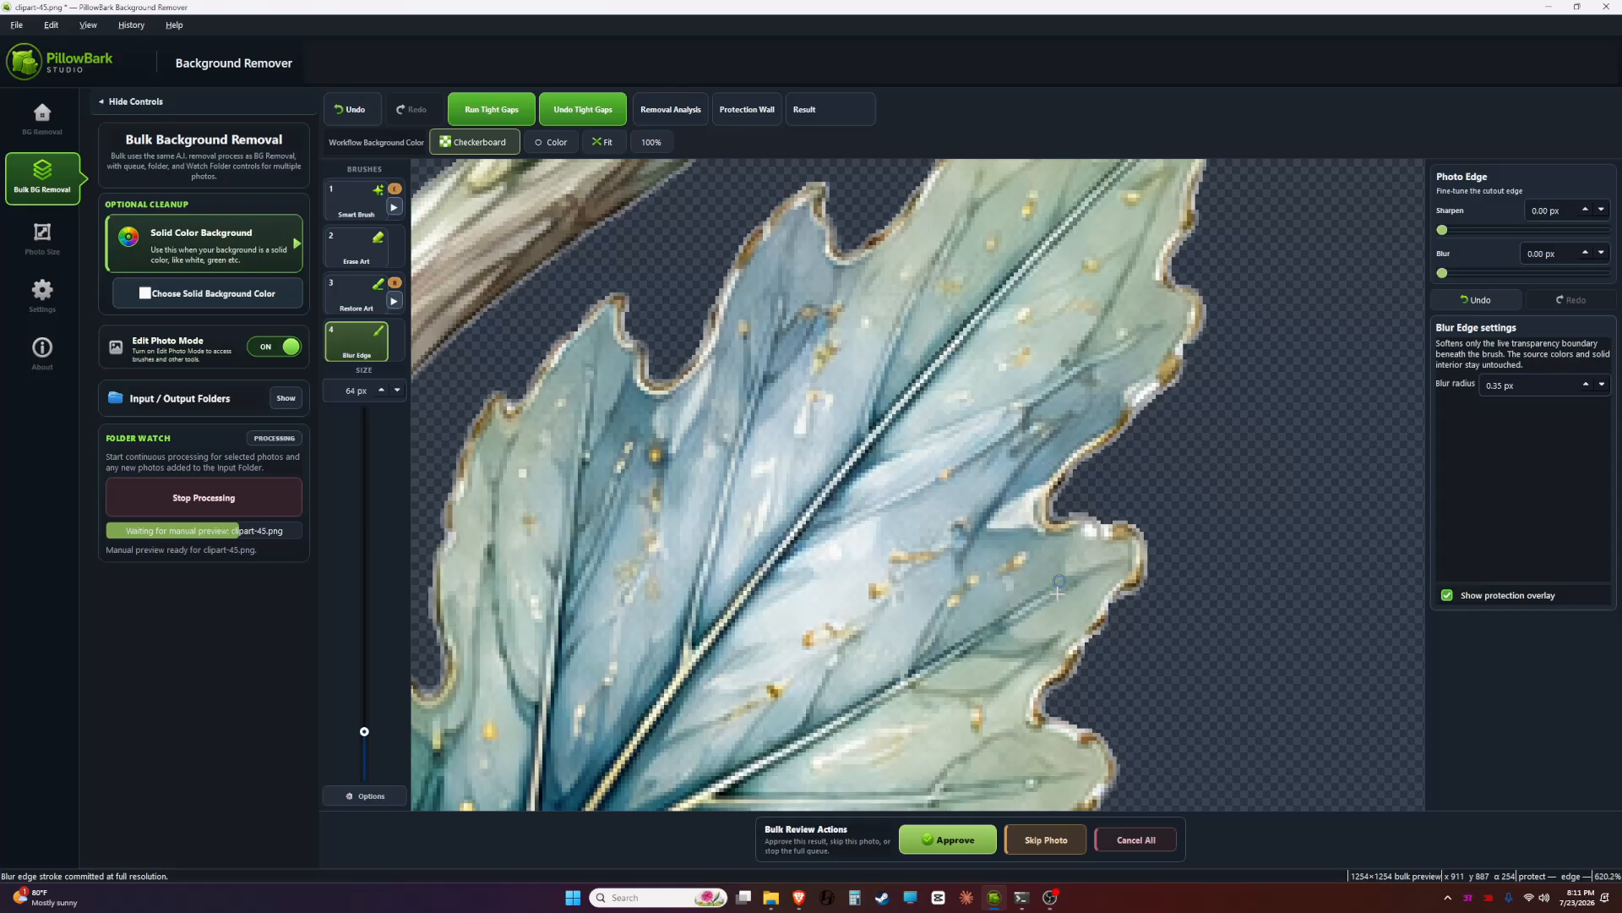
left_click_drag(1005, 676, 1057, 389)
left_click_drag(1052, 568, 1078, 351)
left_click_drag(866, 779, 1196, 220)
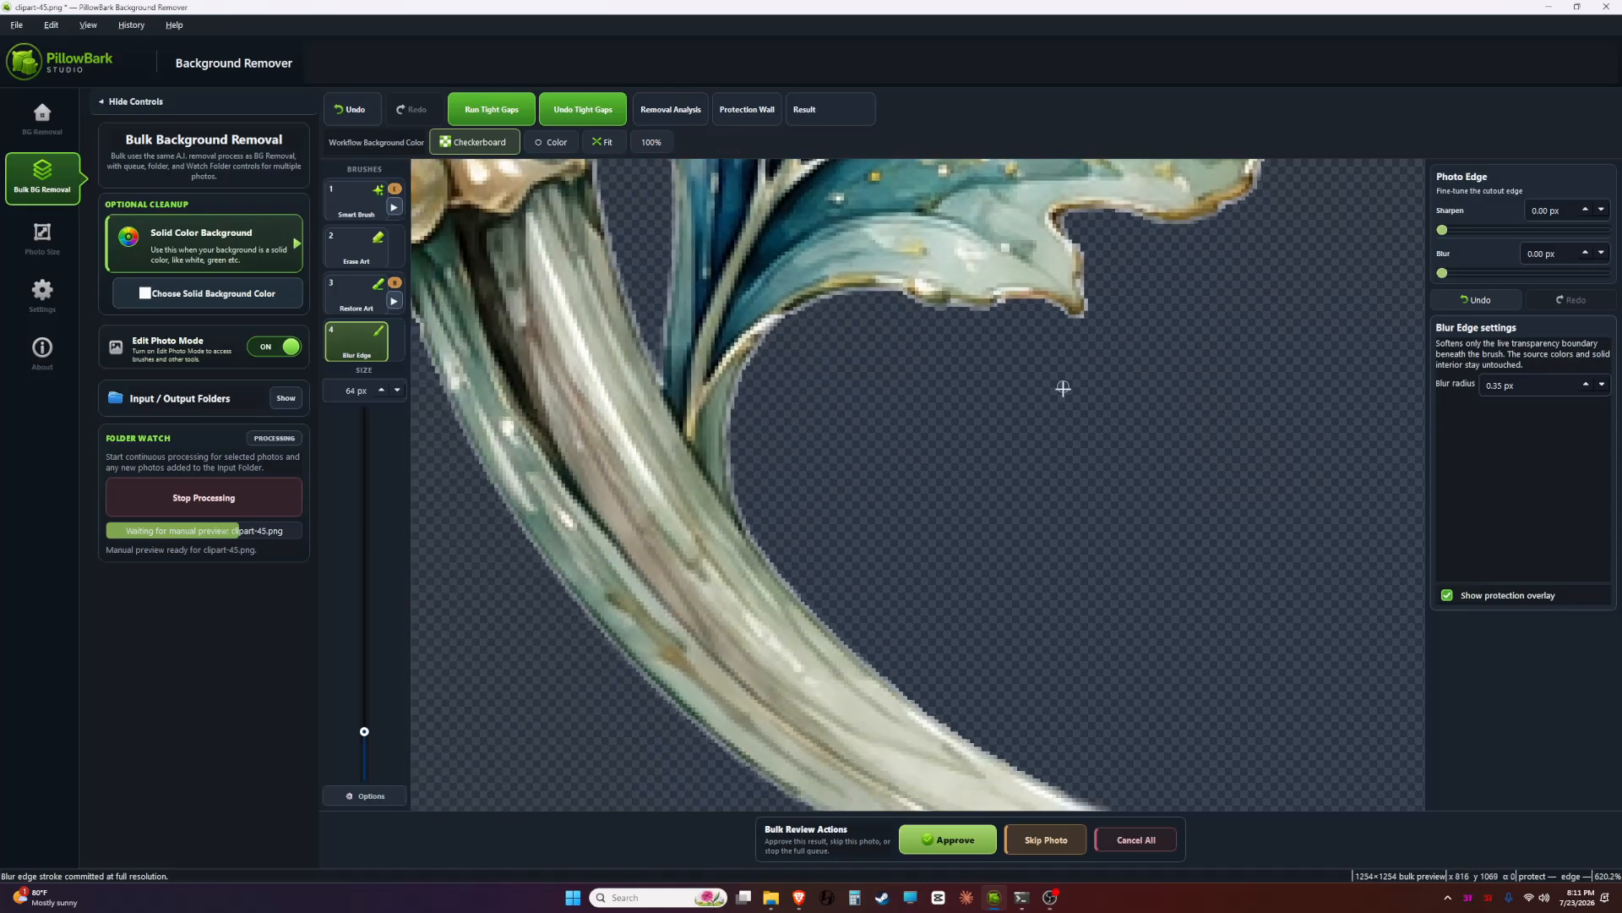
left_click_drag(1076, 760, 1028, 434)
- Check the whole flower cutout of clipart-45.png and approve it in the bulk review
scroll(866, 389, "down", 7)
scroll(920, 502, "down", 4)
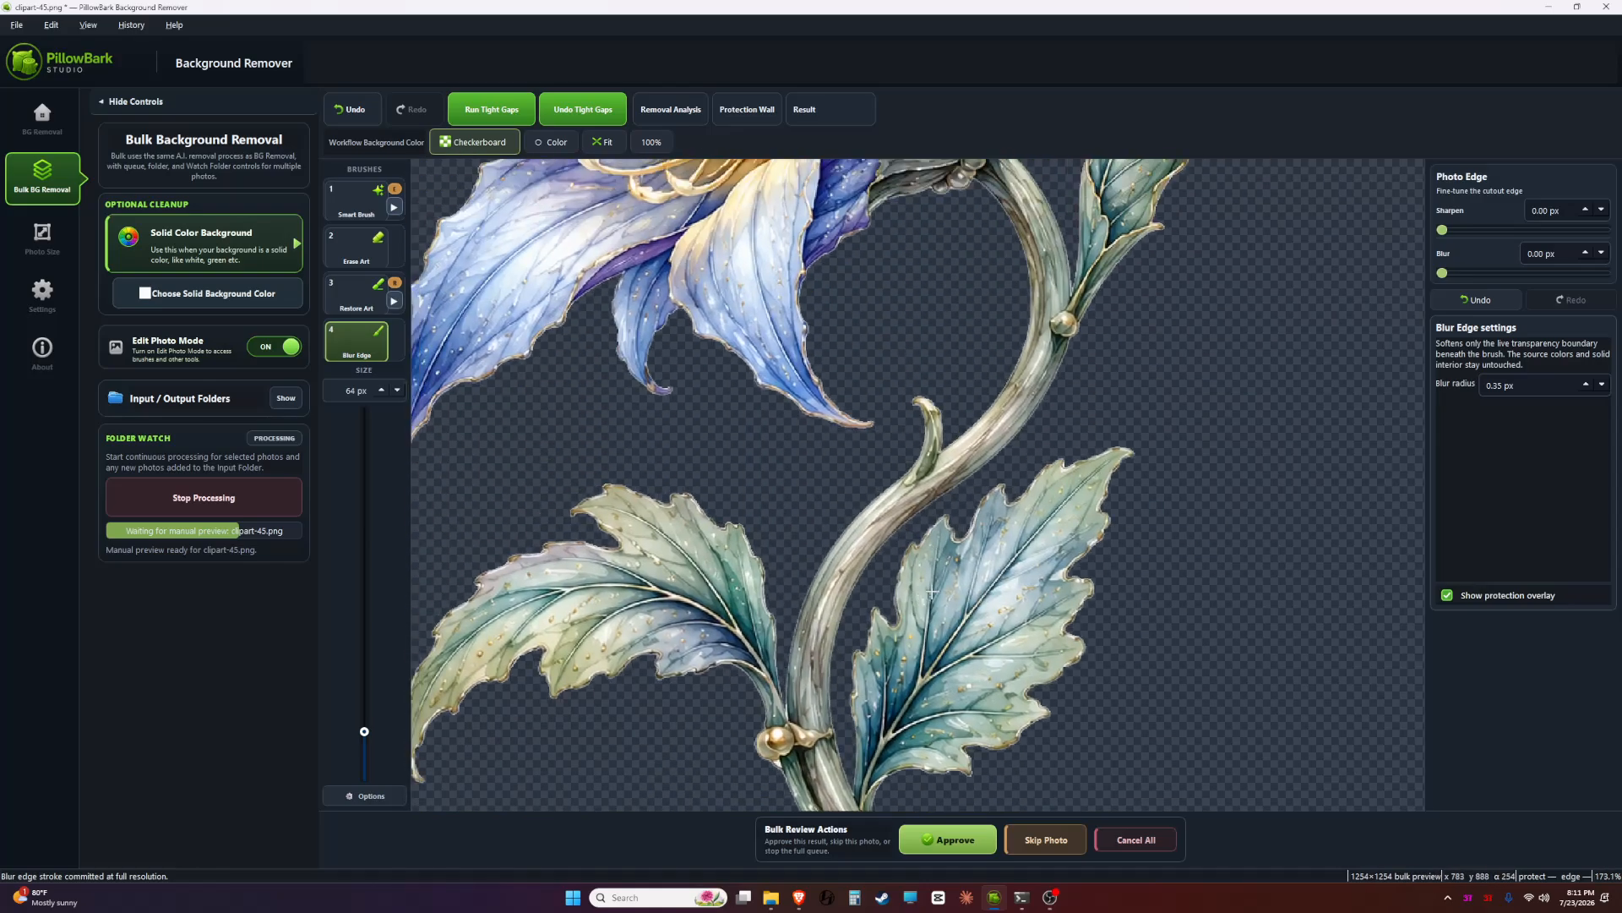
scroll(904, 497, "down", 2)
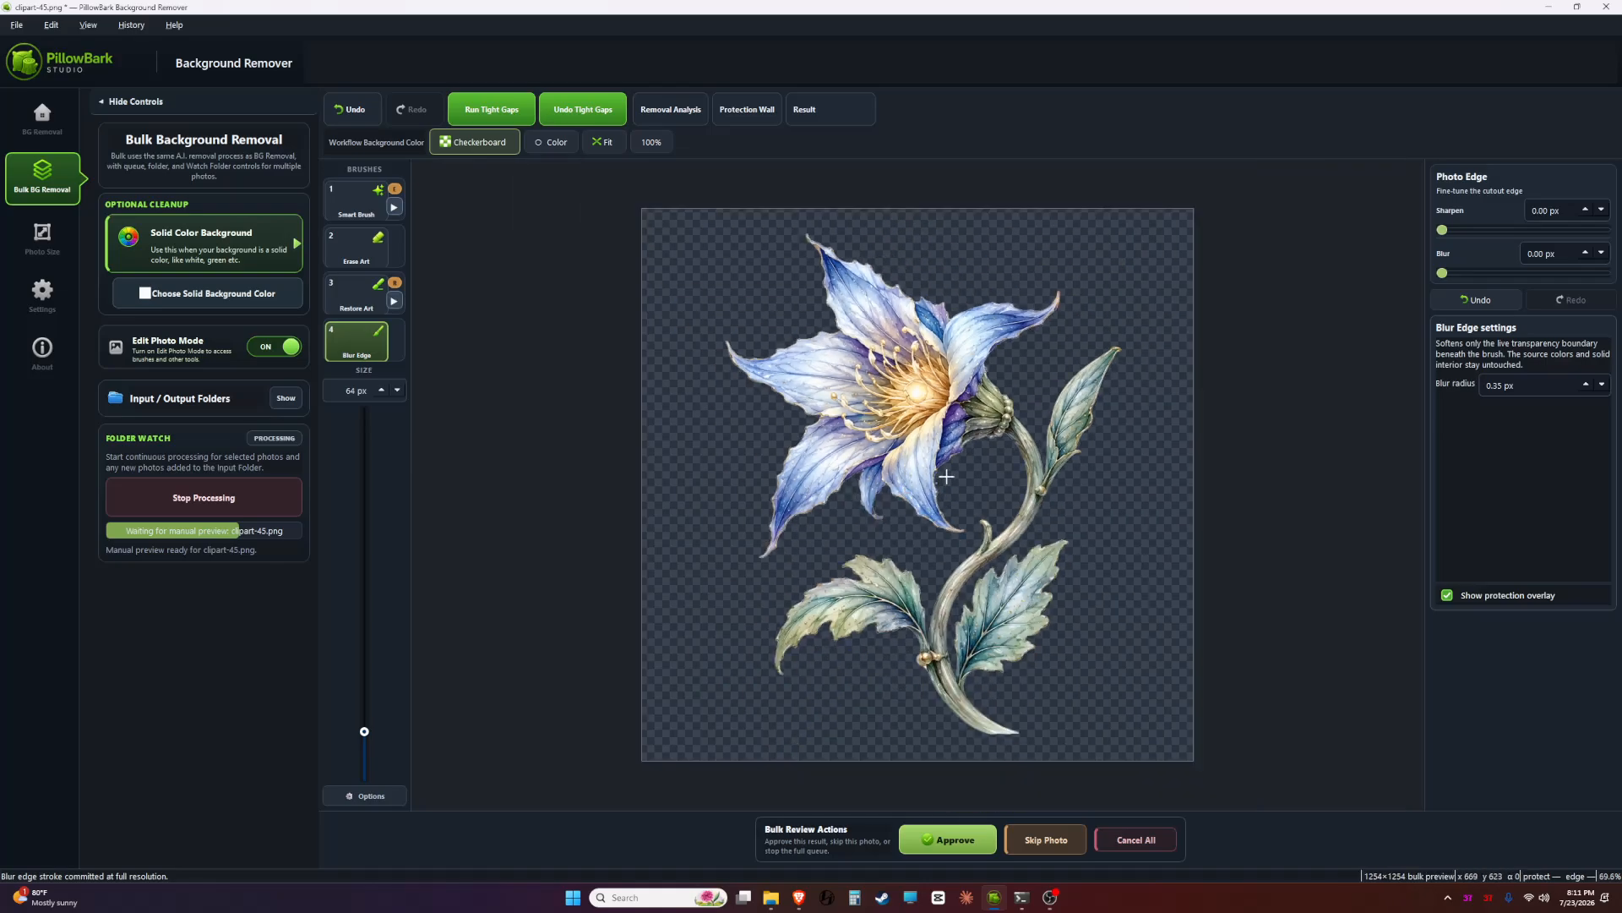
scroll(948, 476, "up", 2)
scroll(960, 448, "down", 2)
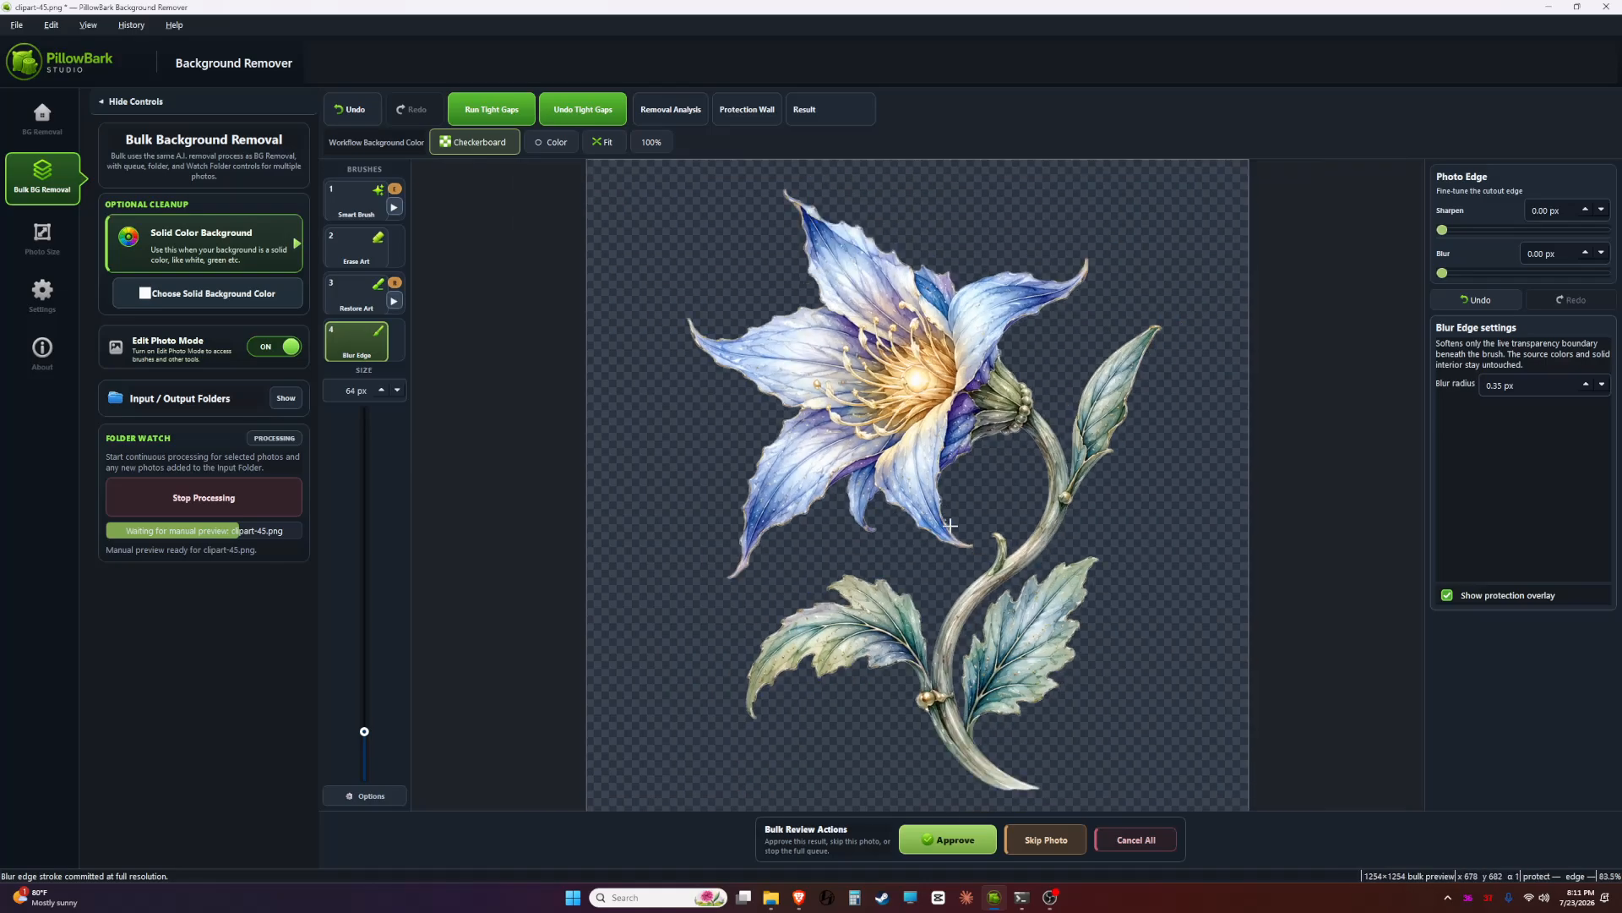
left_click(948, 839)
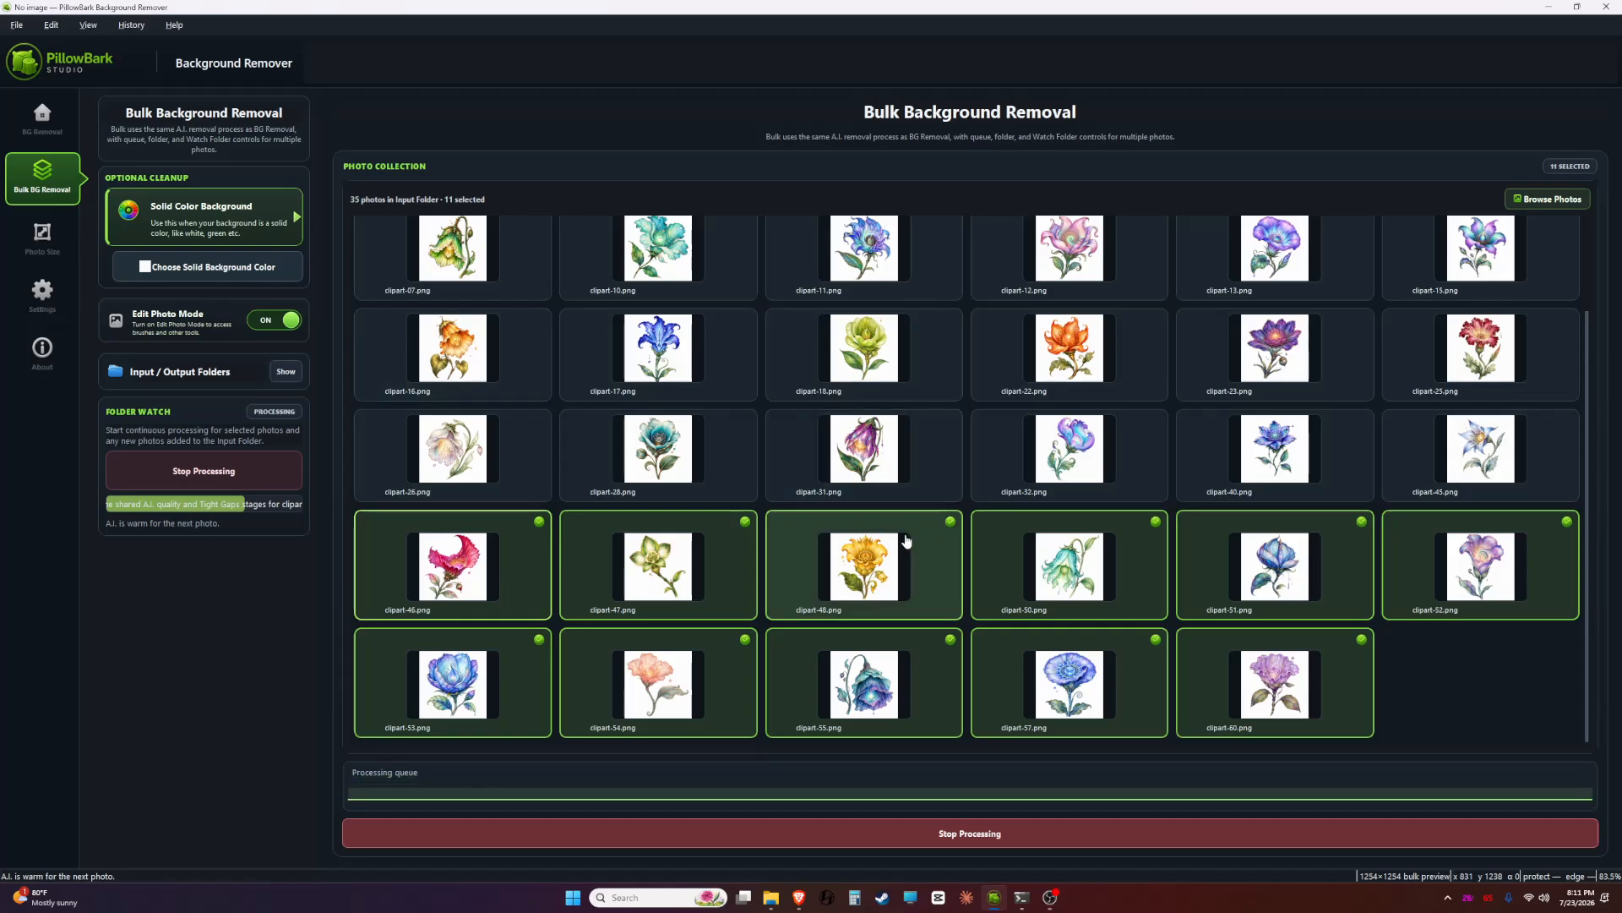
key("alt+Tab")
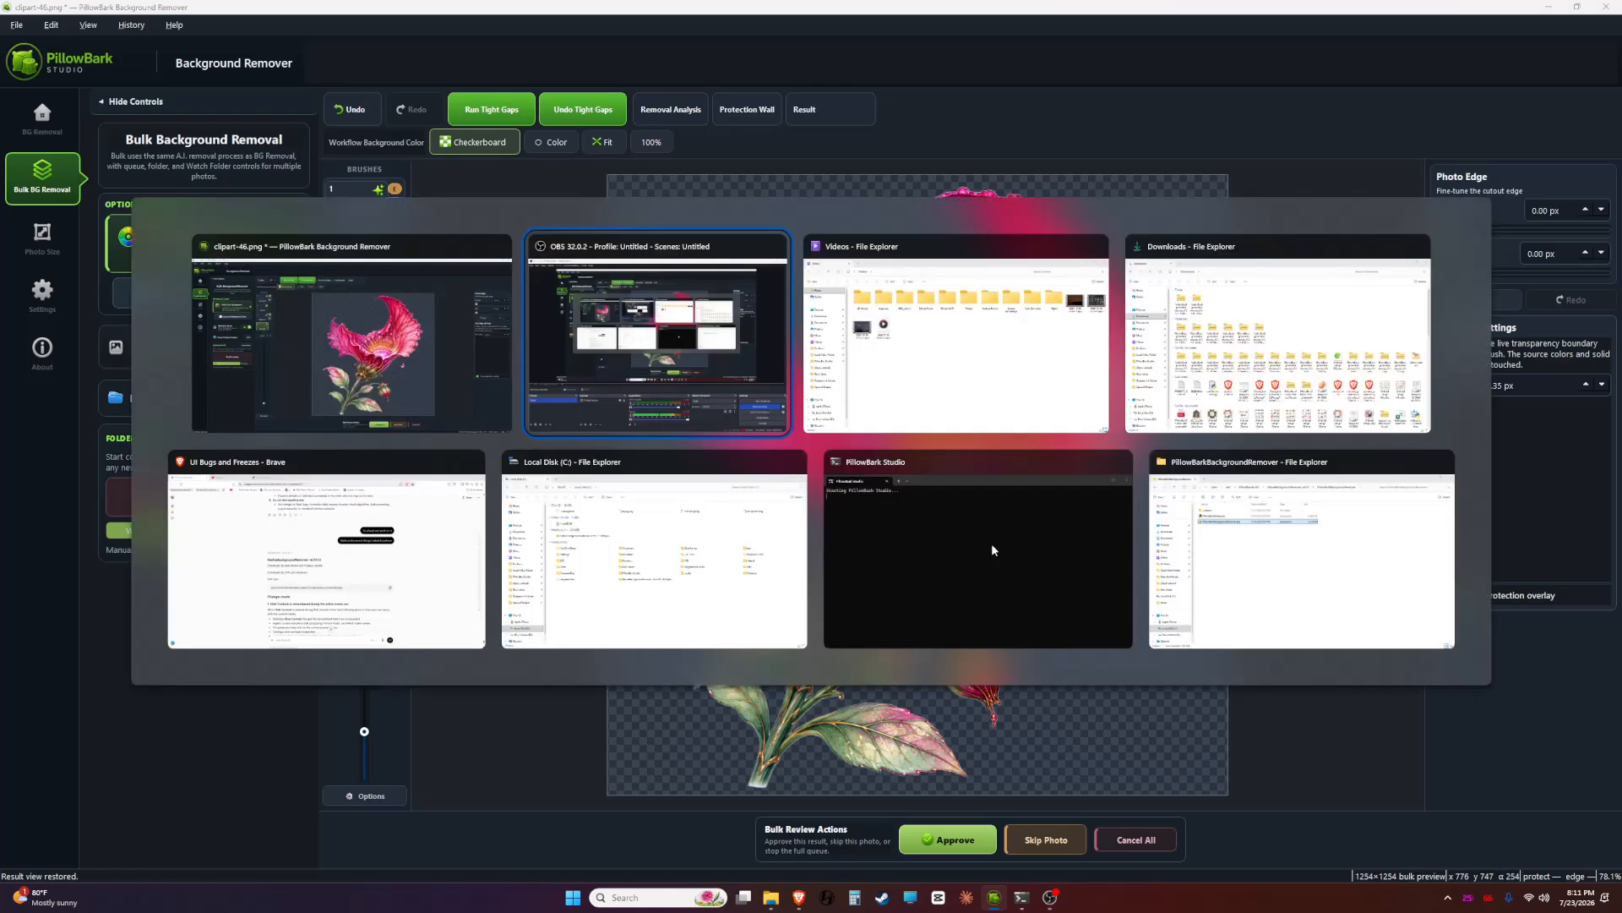